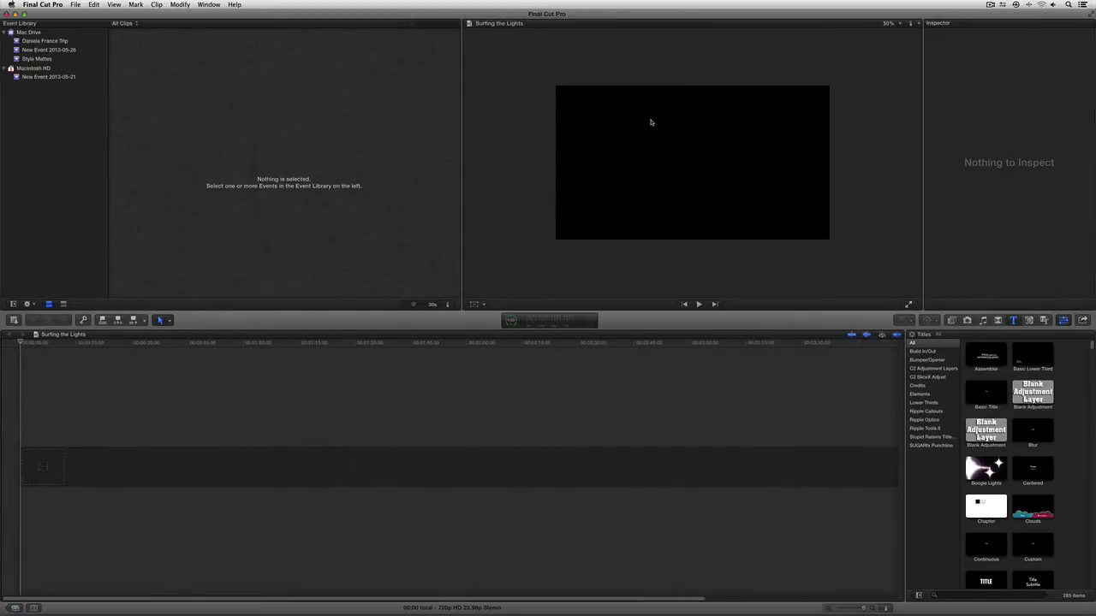
# Import all the Rampant_LightFX_006 clips into a new event named Light FX on Mac Drive.
pyautogui.press('super+shift+i')
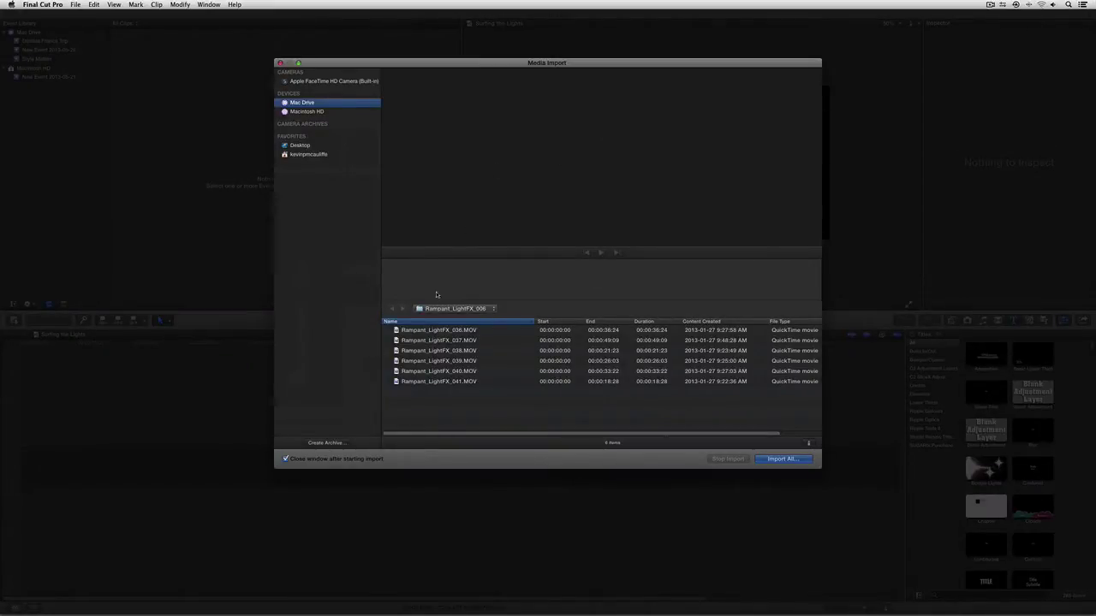
pyautogui.press('super+a')
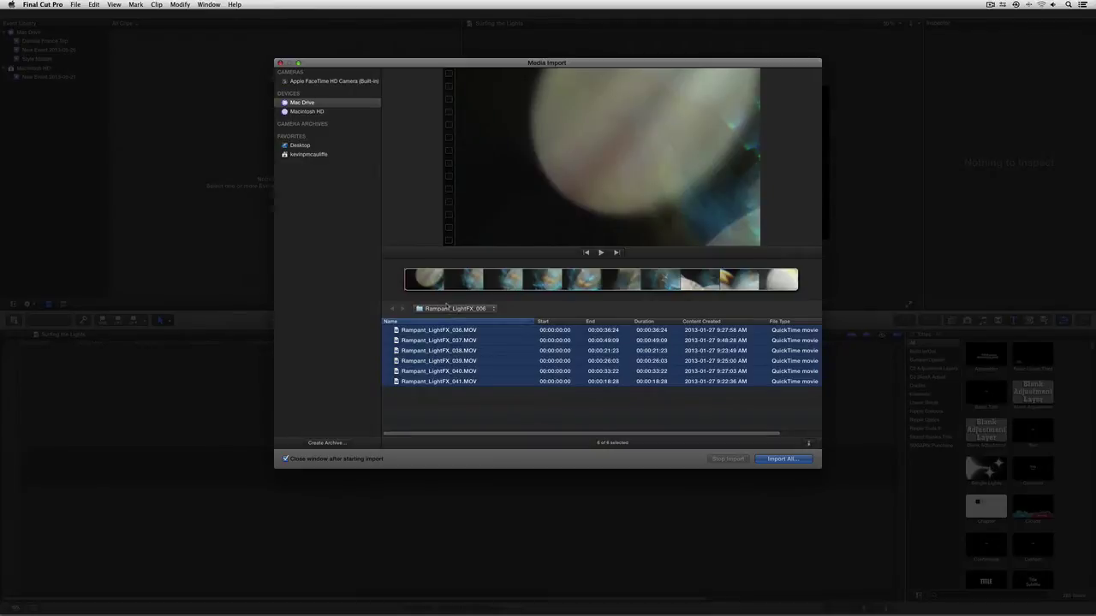
pyautogui.click(770, 458)
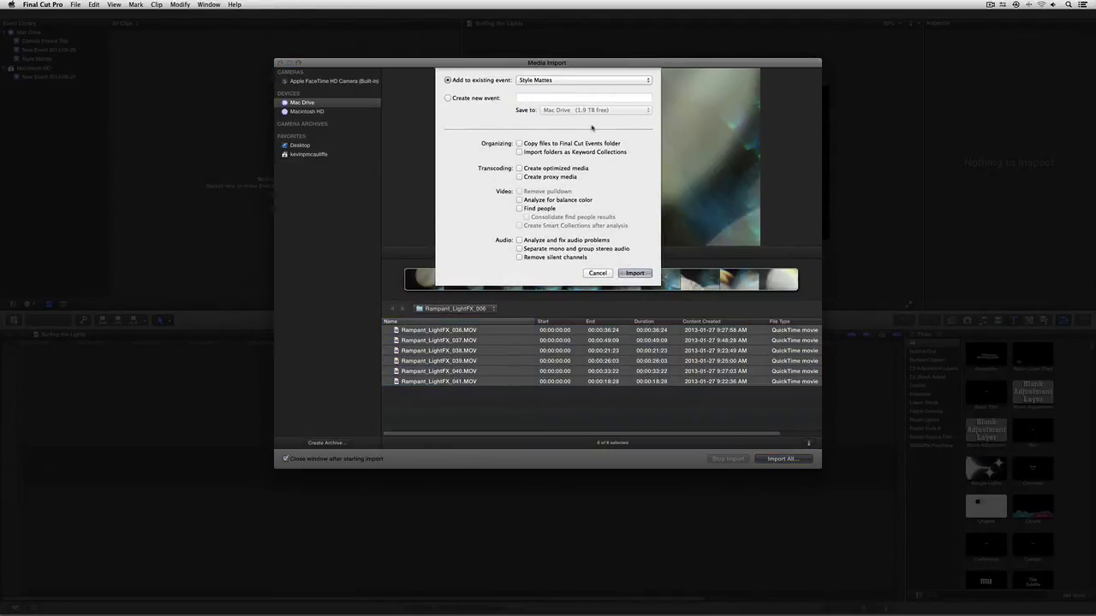
pyautogui.click(483, 100)
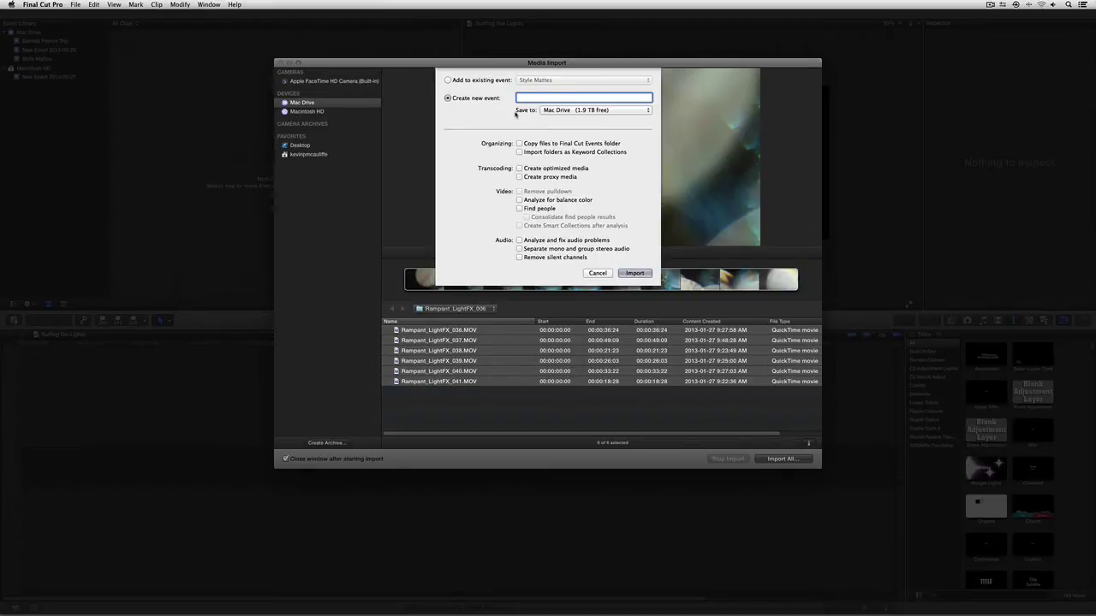
pyautogui.write('Light FX')
pyautogui.click(634, 273)
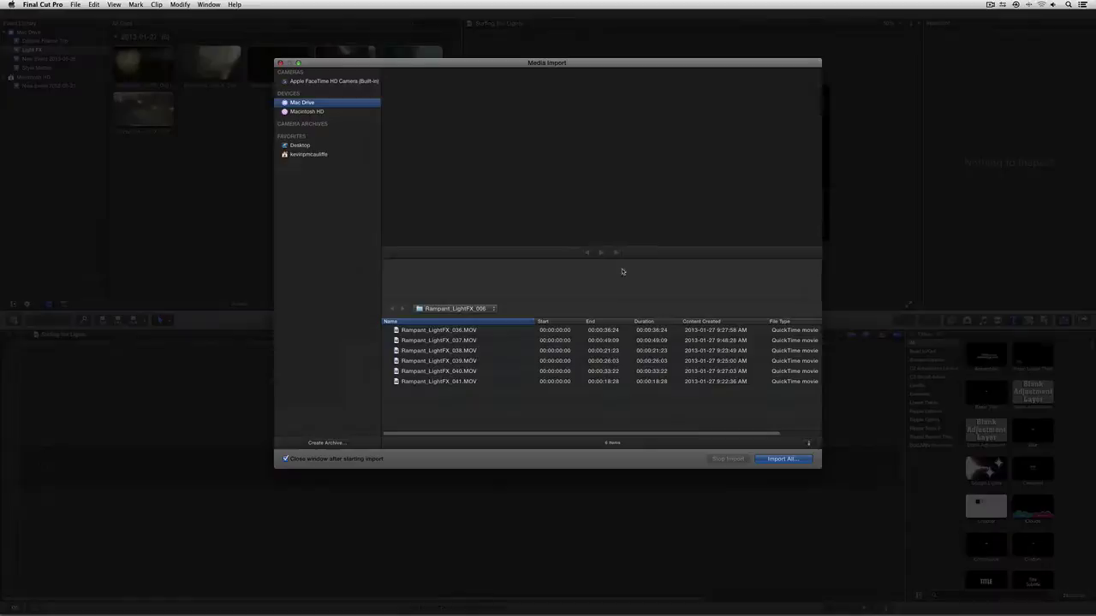
# Import all clips from the Rampant_SoftLight_001 folder in Elements into a new event named Soft Light on Mac Drive.
pyautogui.click(476, 309)
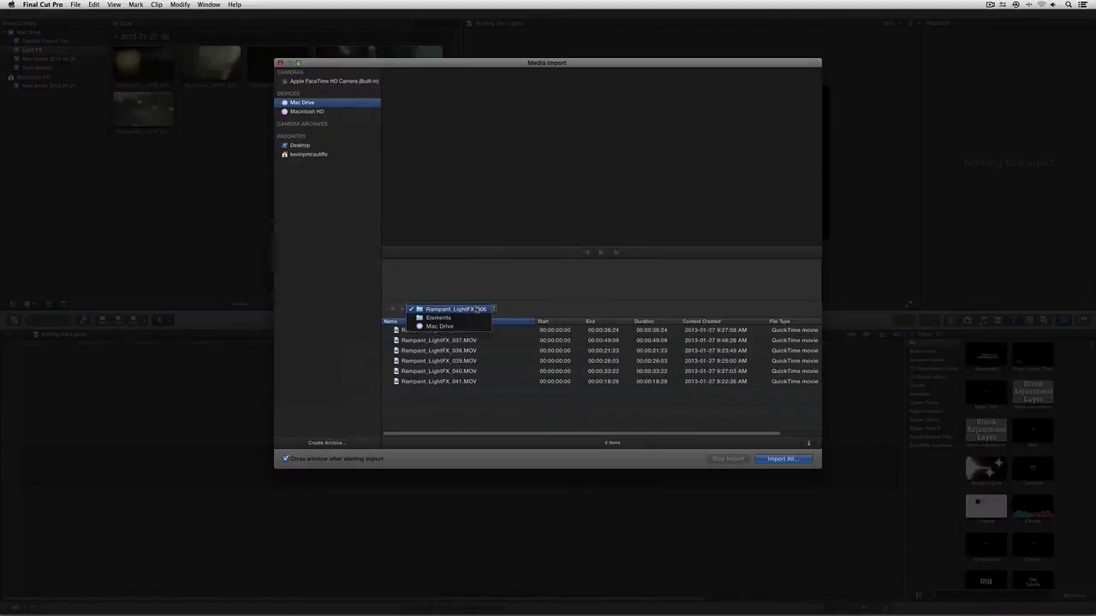
pyautogui.click(473, 318)
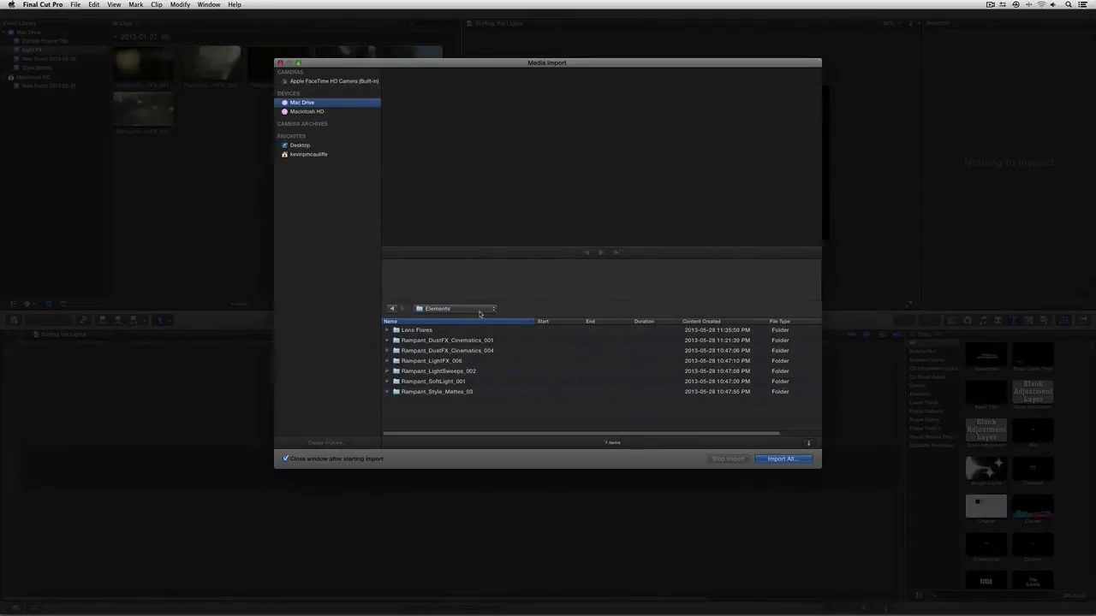
pyautogui.doubleClick(462, 381)
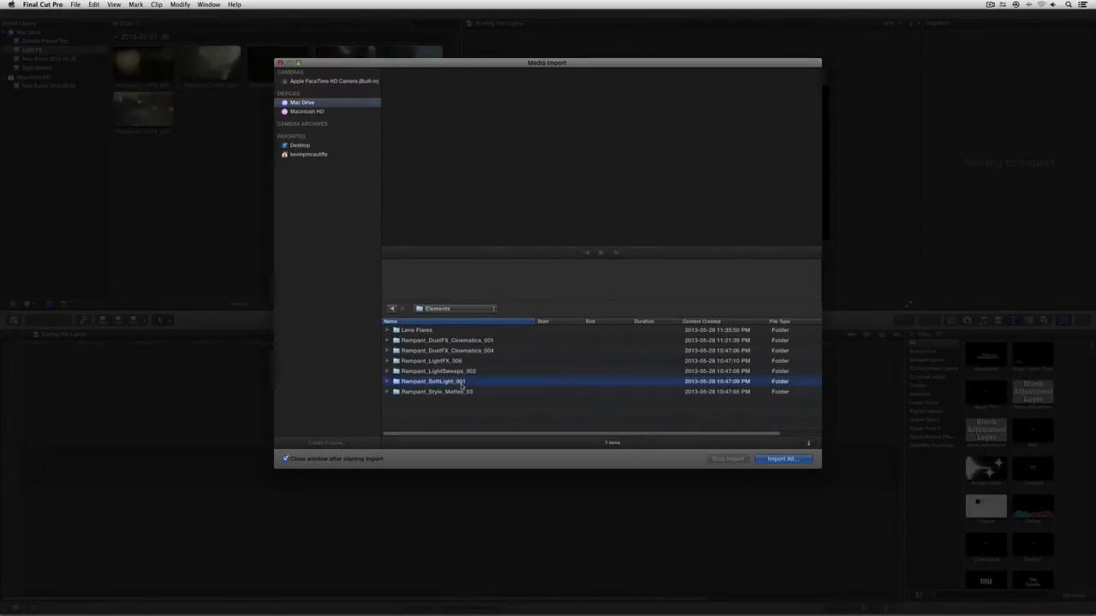
pyautogui.click(465, 340)
pyautogui.press('super+a')
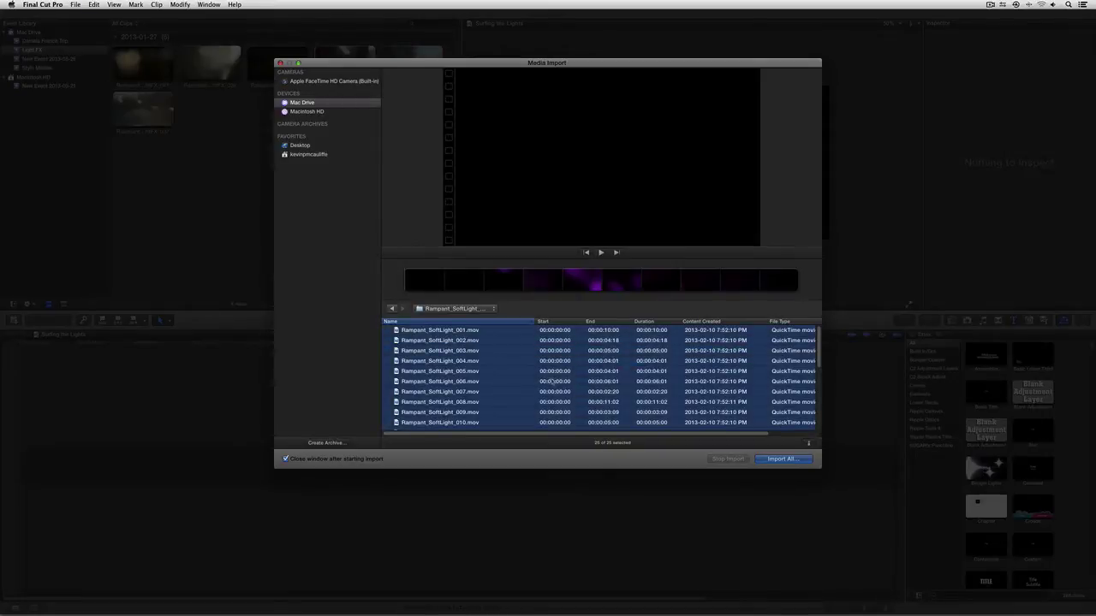
pyautogui.click(774, 459)
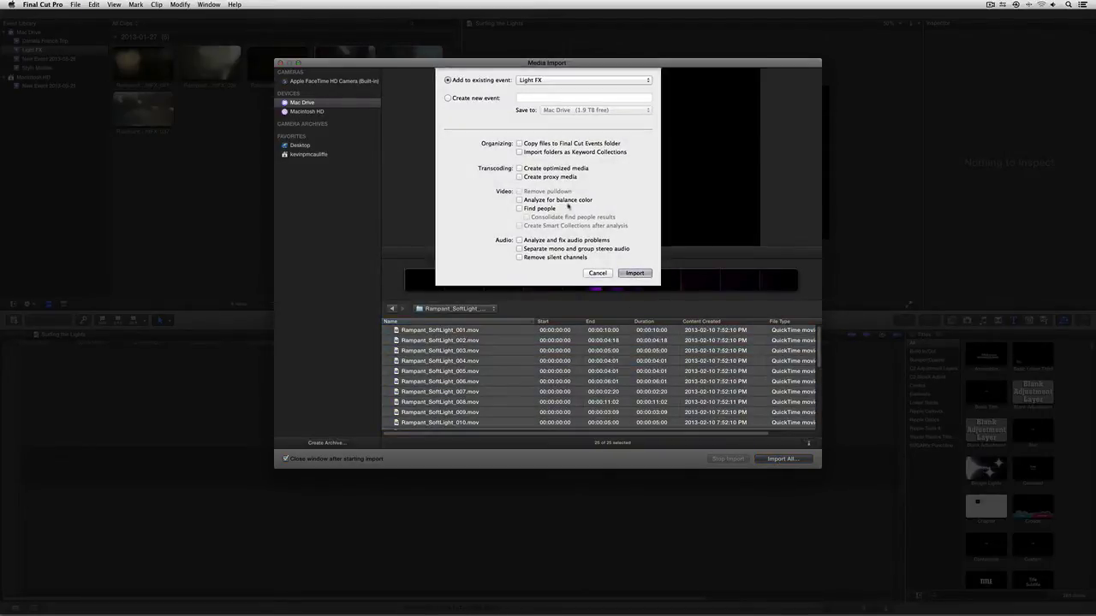
pyautogui.click(464, 98)
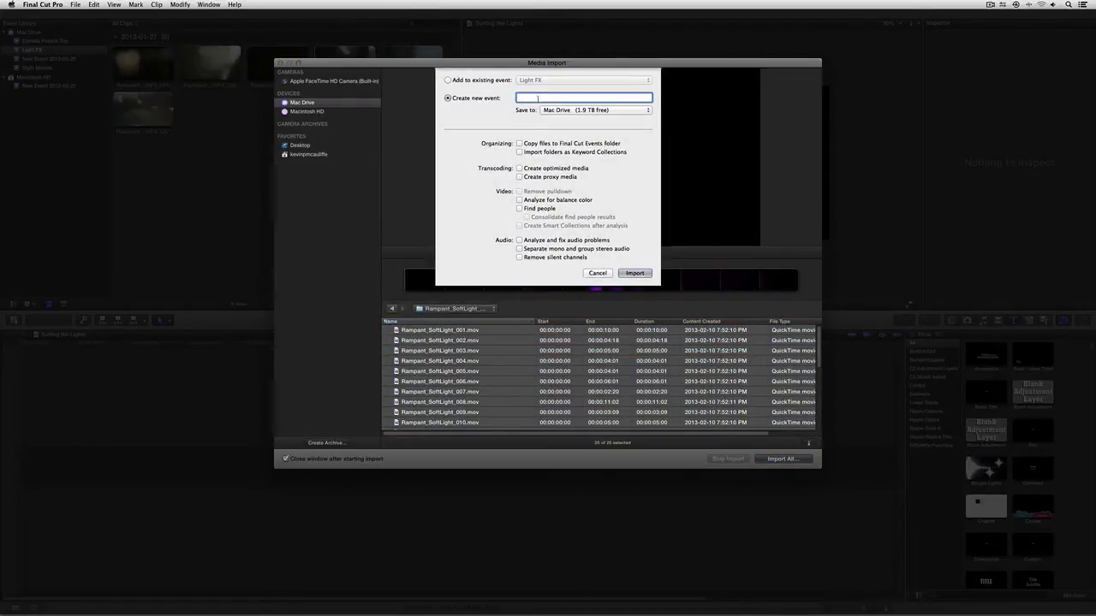
pyautogui.write('Soft Light')
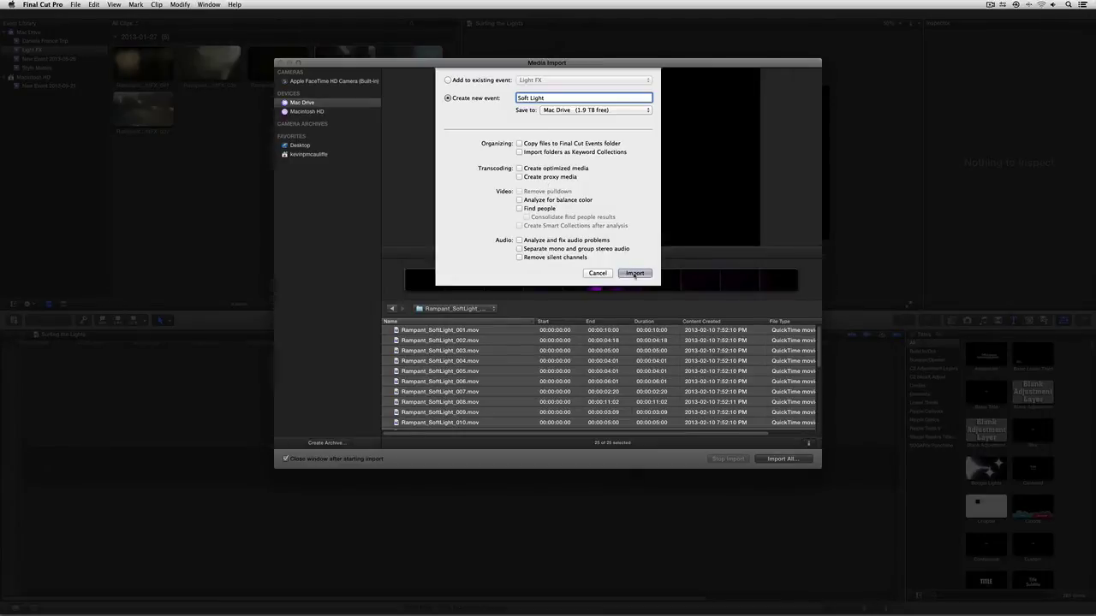
pyautogui.click(634, 273)
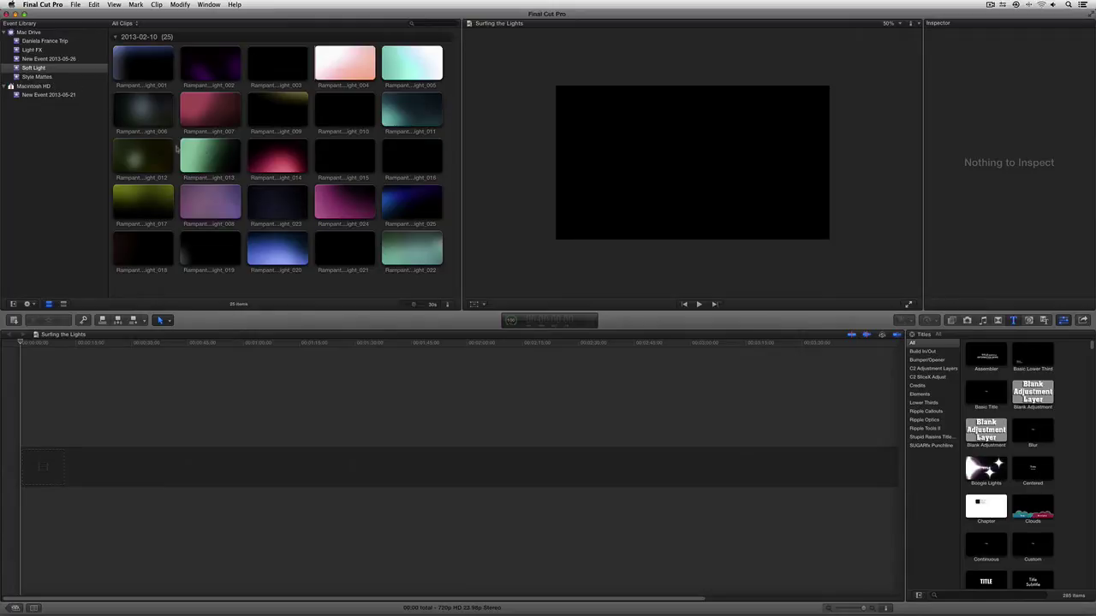
# Preview several of the imported soft light clips, including 014, 015, 010, 009, 003, 004 and 024, to examine their colours and light movement.
pyautogui.click(265, 158)
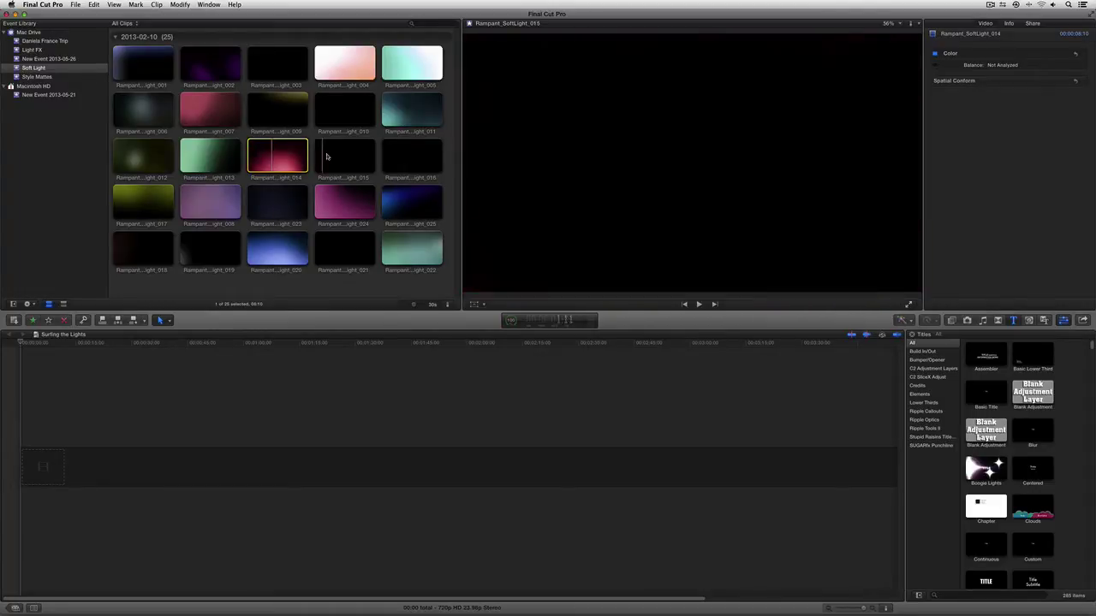
pyautogui.click(349, 155)
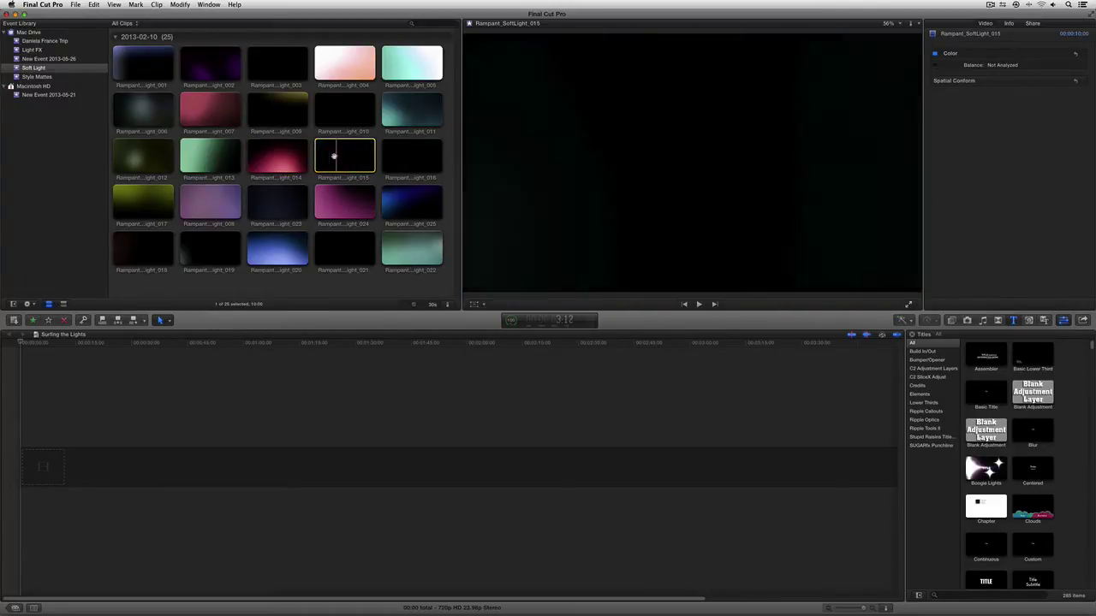
pyautogui.click(326, 112)
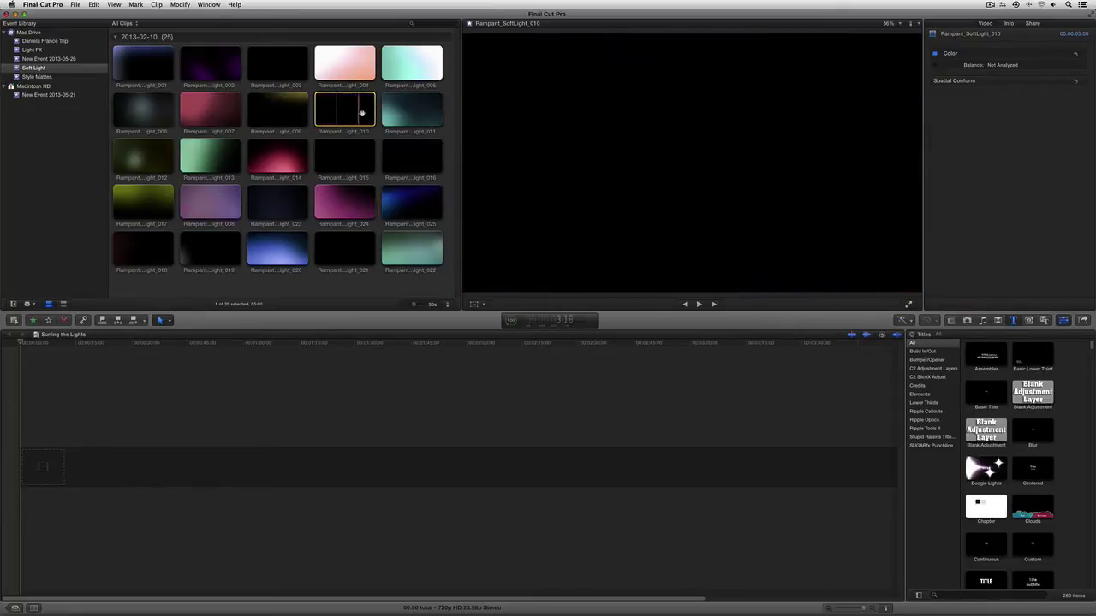
pyautogui.click(270, 114)
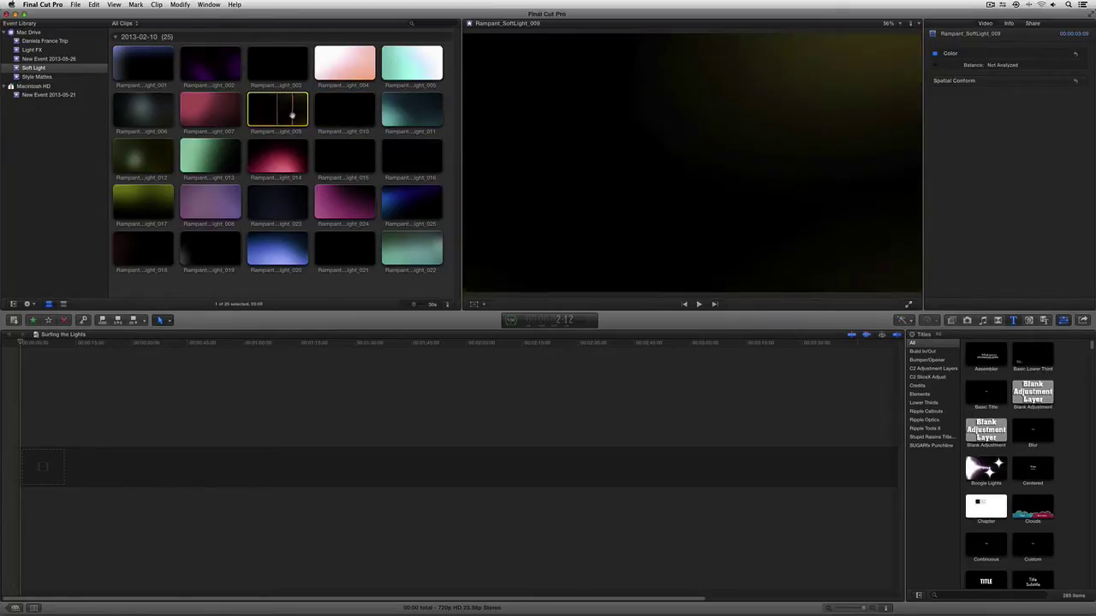
pyautogui.click(282, 60)
pyautogui.click(332, 71)
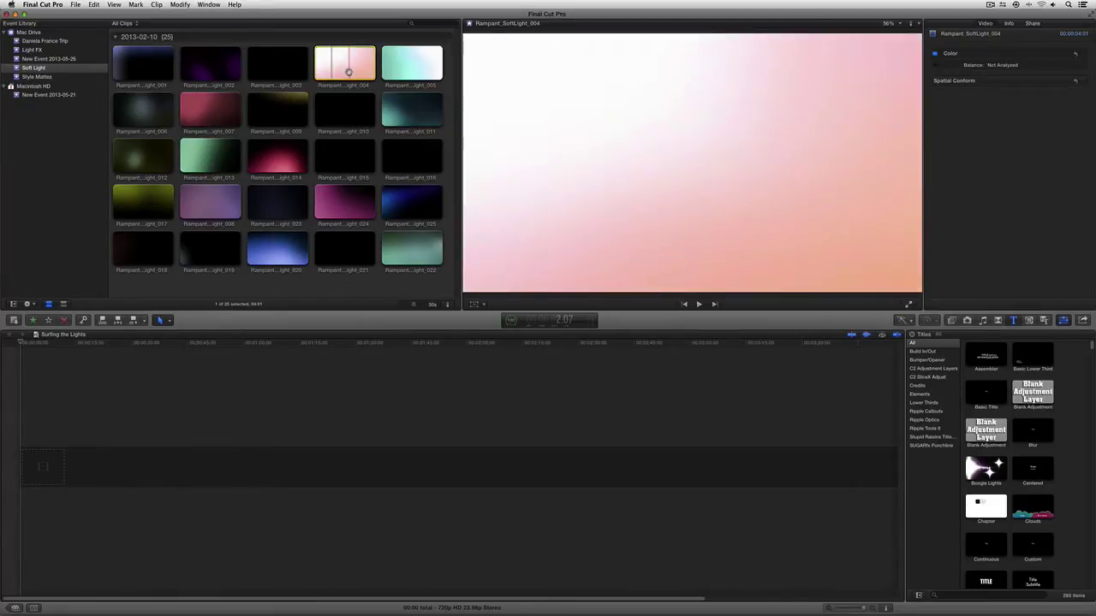
pyautogui.click(345, 156)
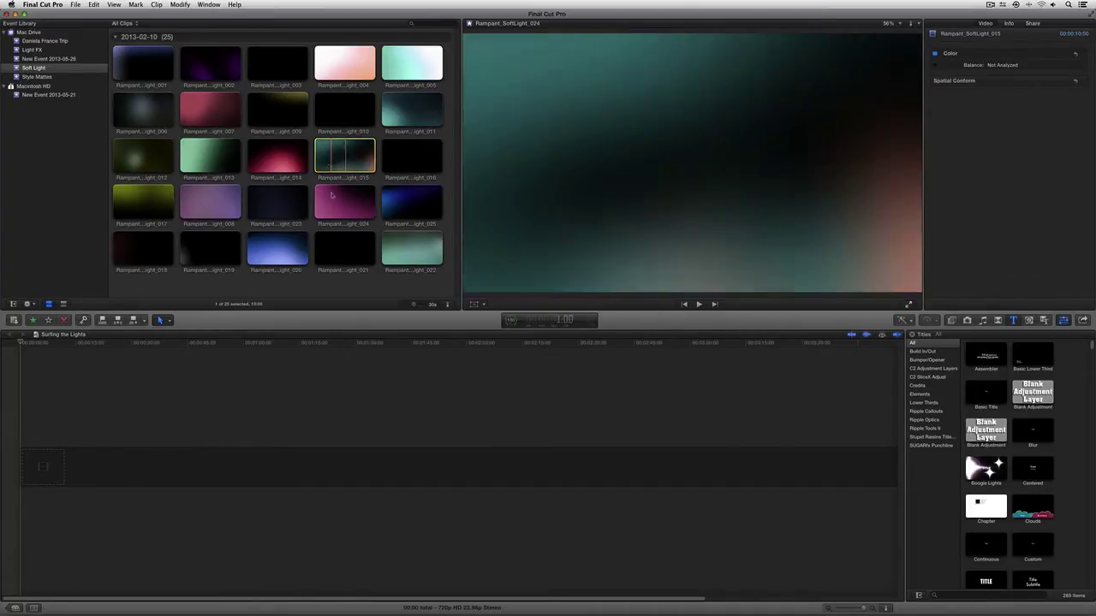
pyautogui.click(338, 199)
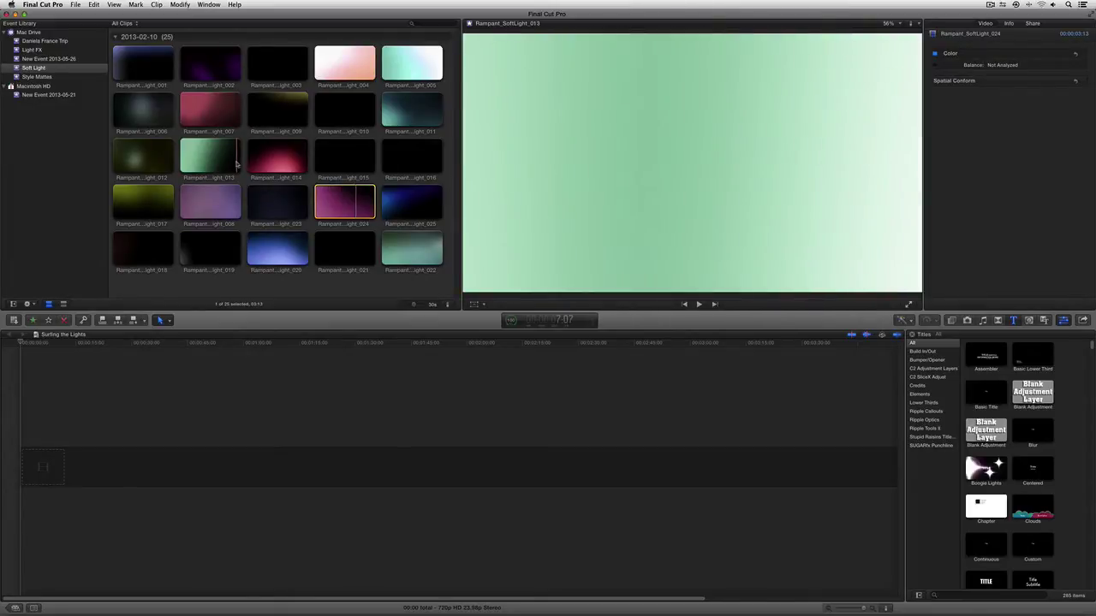
# Import the five movie clips from the Surfing folder in Footage on Mac Drive into a new event named Surfing.
pyautogui.press('super+i')
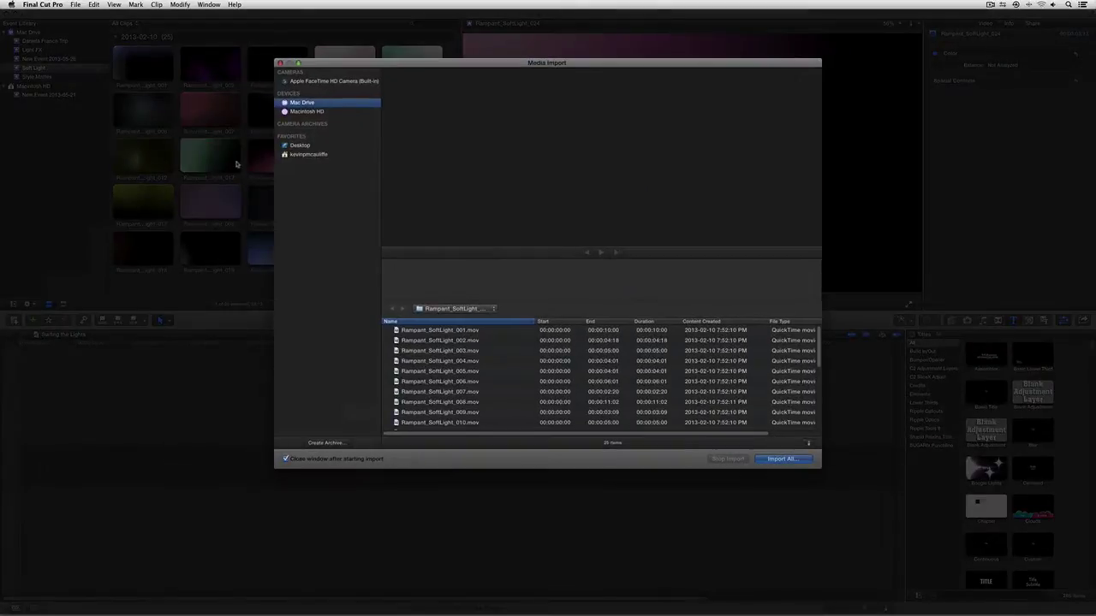
pyautogui.click(453, 308)
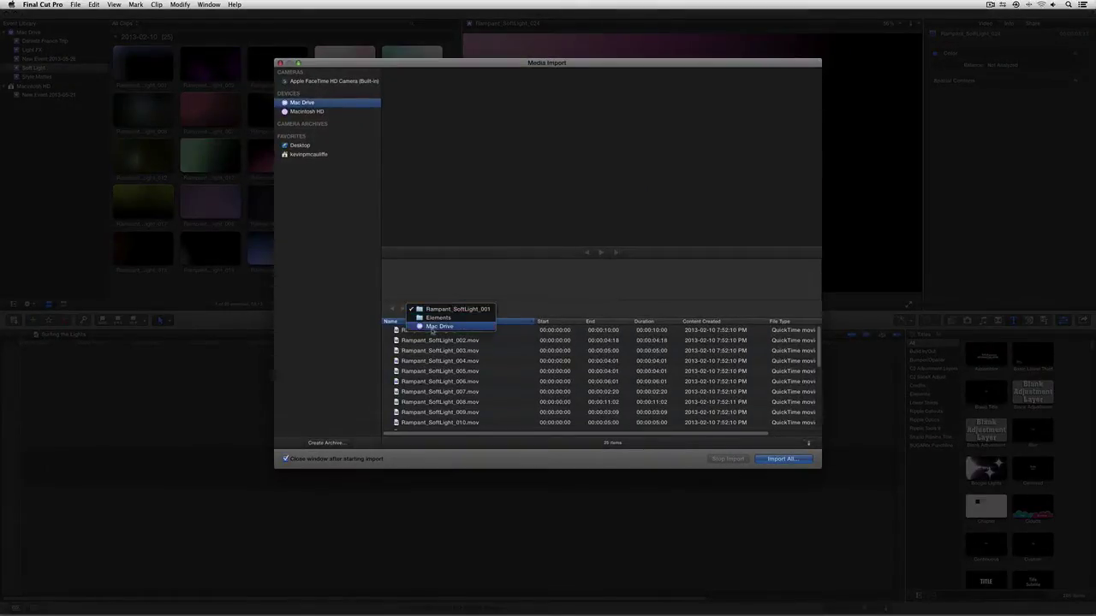
pyautogui.click(437, 330)
pyautogui.doubleClick(437, 331)
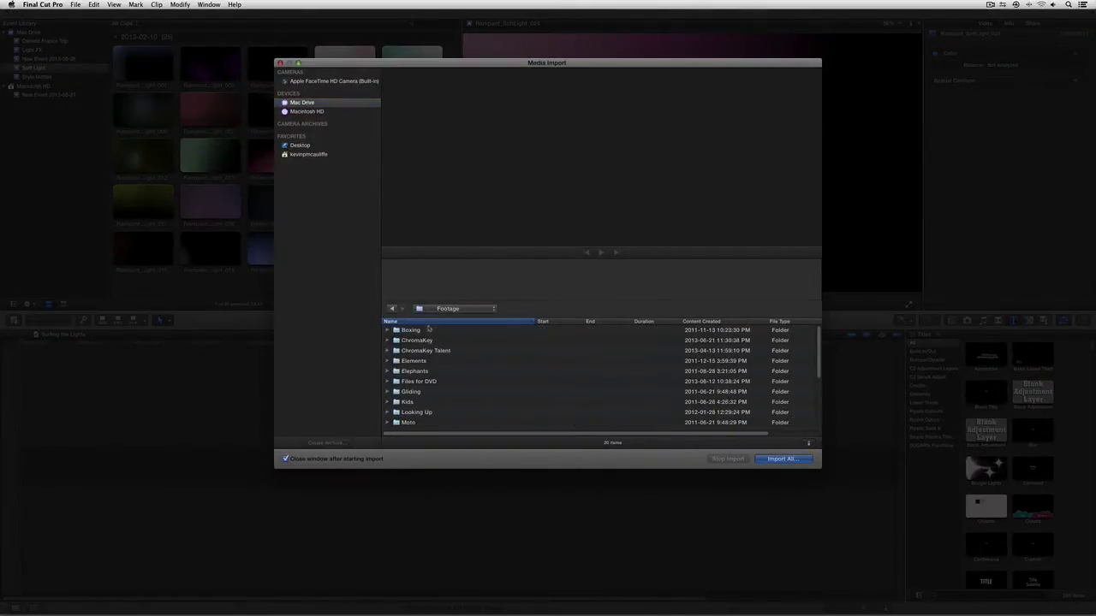
pyautogui.scroll(-5, 432, 391)
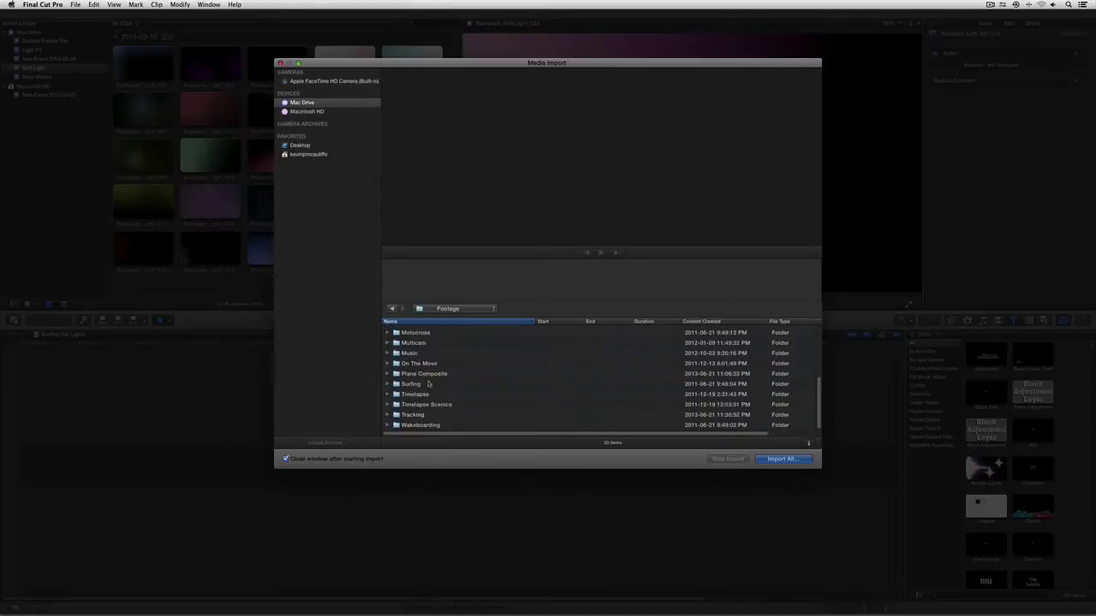
pyautogui.doubleClick(416, 384)
pyautogui.press('super+a')
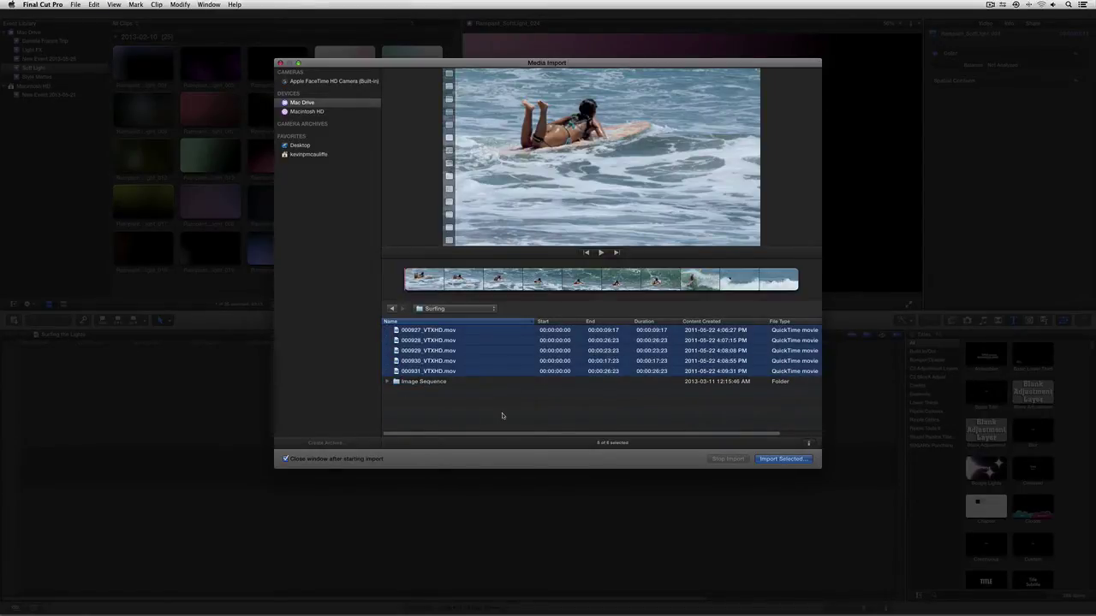
pyautogui.click(780, 459)
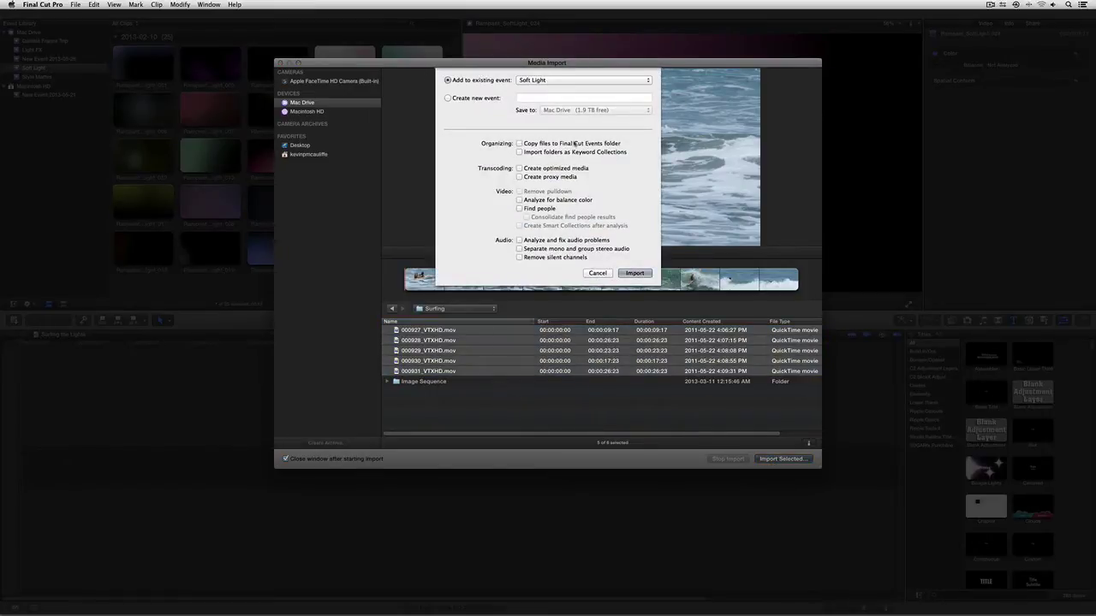
pyautogui.click(502, 98)
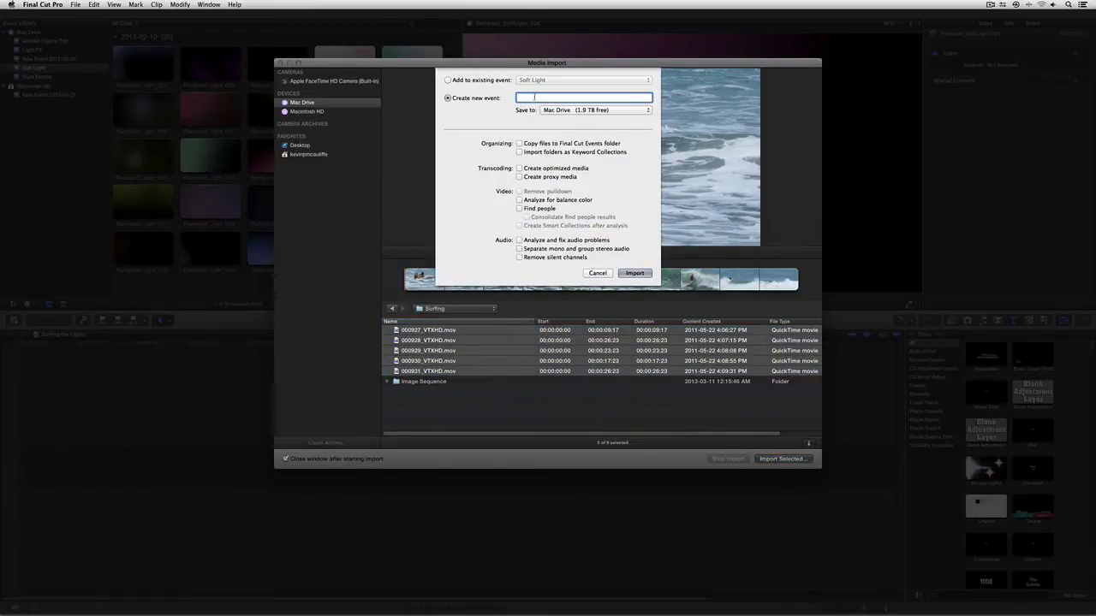
pyautogui.write('Surfing')
pyautogui.press('Return')
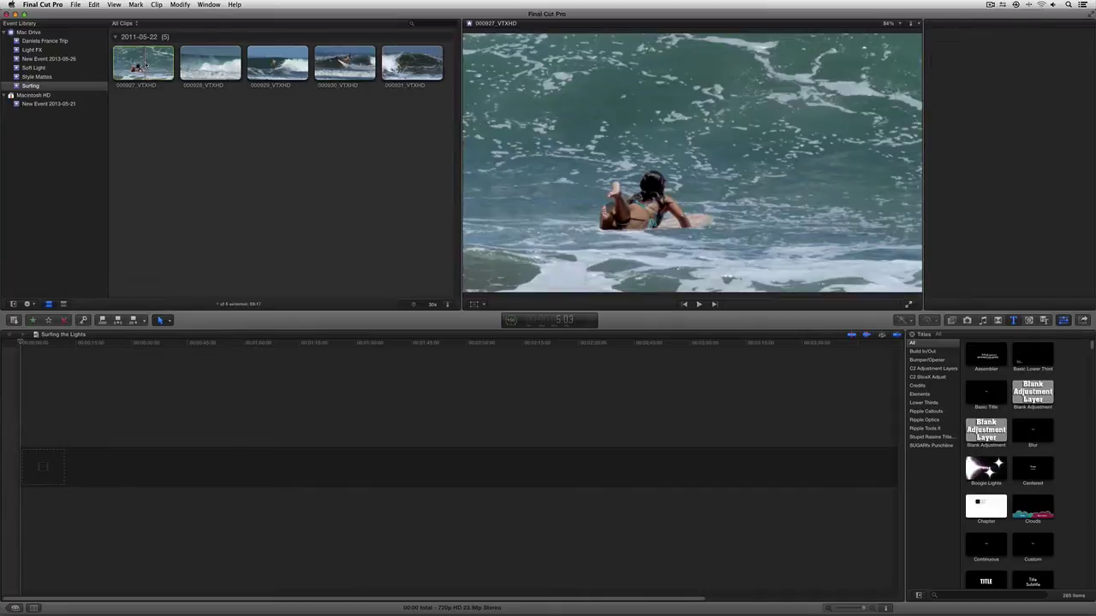
# Place a range of about 6:16 from clip 000927_VTXHD in the timeline and insert about 14:15 of 000928_VTXHD before it.
pyautogui.click(129, 65)
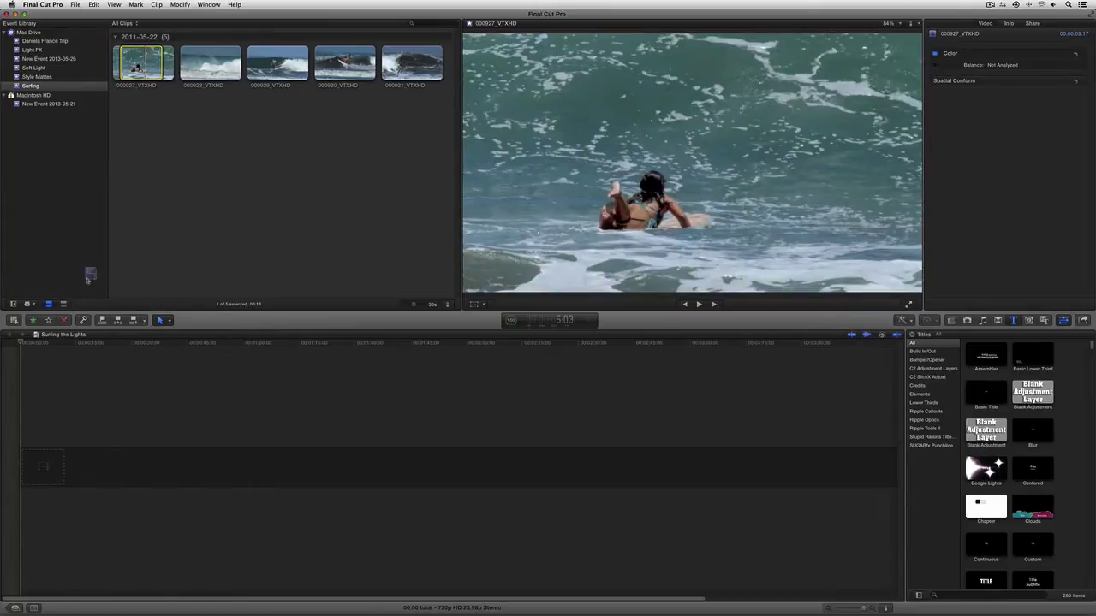
pyautogui.moveTo(89, 276); pyautogui.dragTo(33, 467)
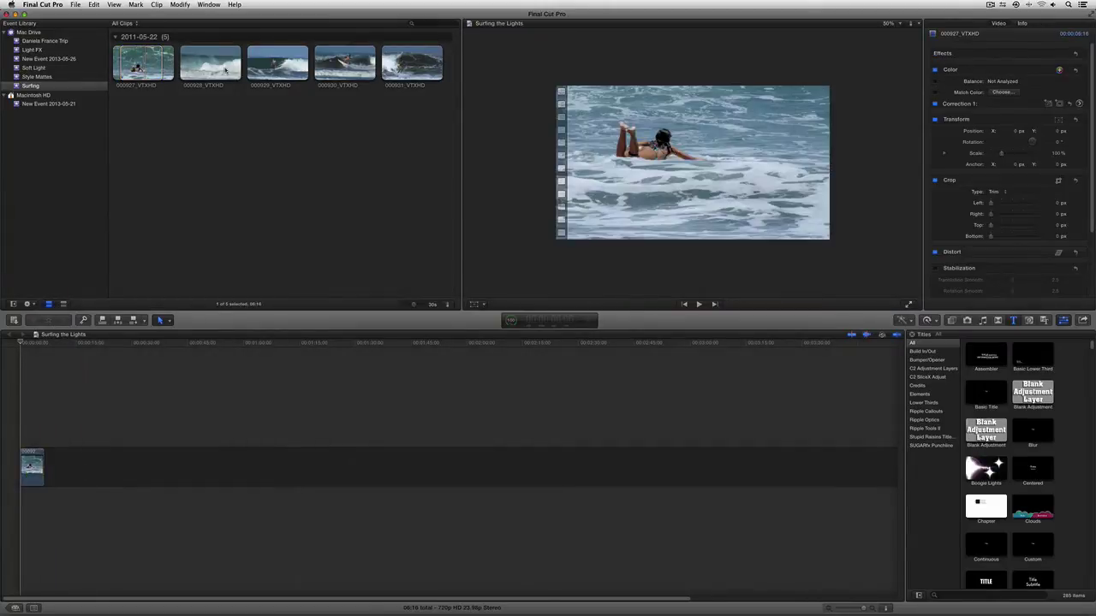
pyautogui.click(192, 63)
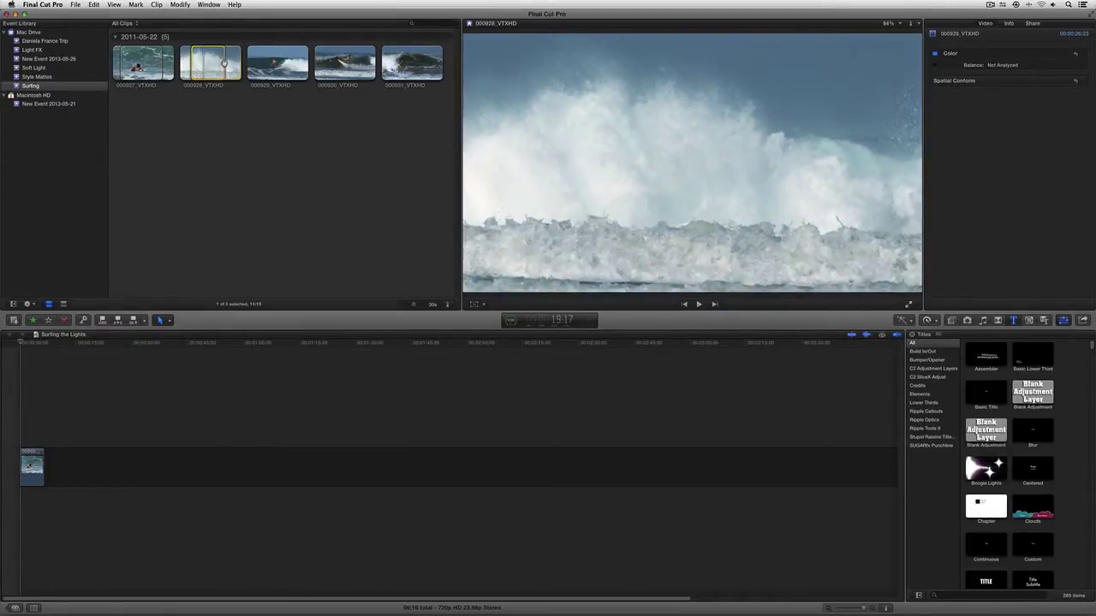
pyautogui.moveTo(223, 63); pyautogui.dragTo(19, 476)
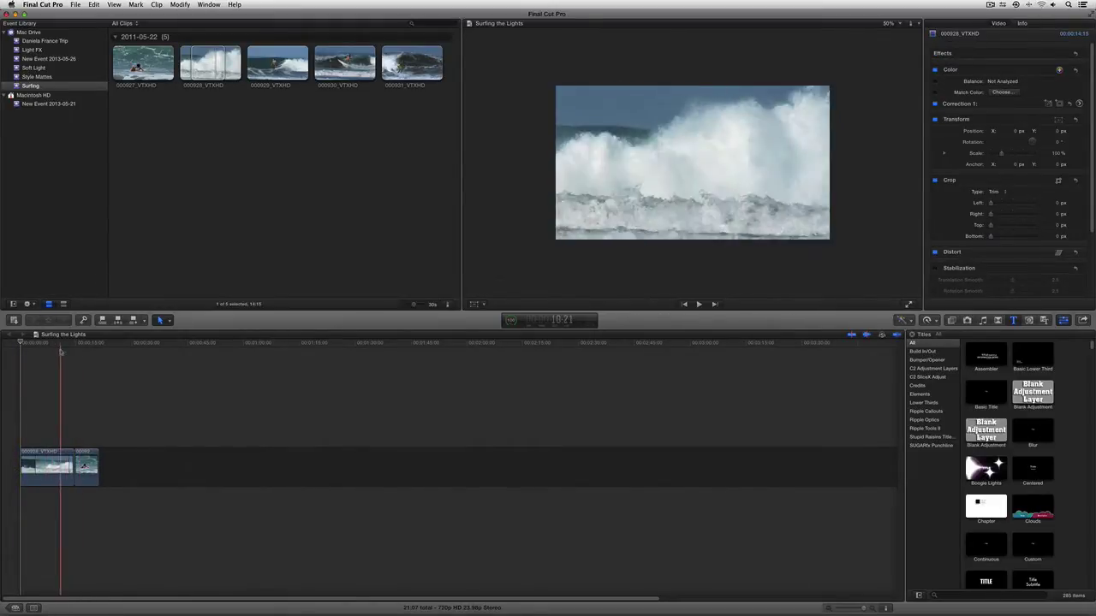
# Append ranges of about 12, 10 and 19 seconds from clips 000929_VTXHD, 000930_VTXHD and 000931_VTXHD to the timeline, in that order.
pyautogui.click(274, 69)
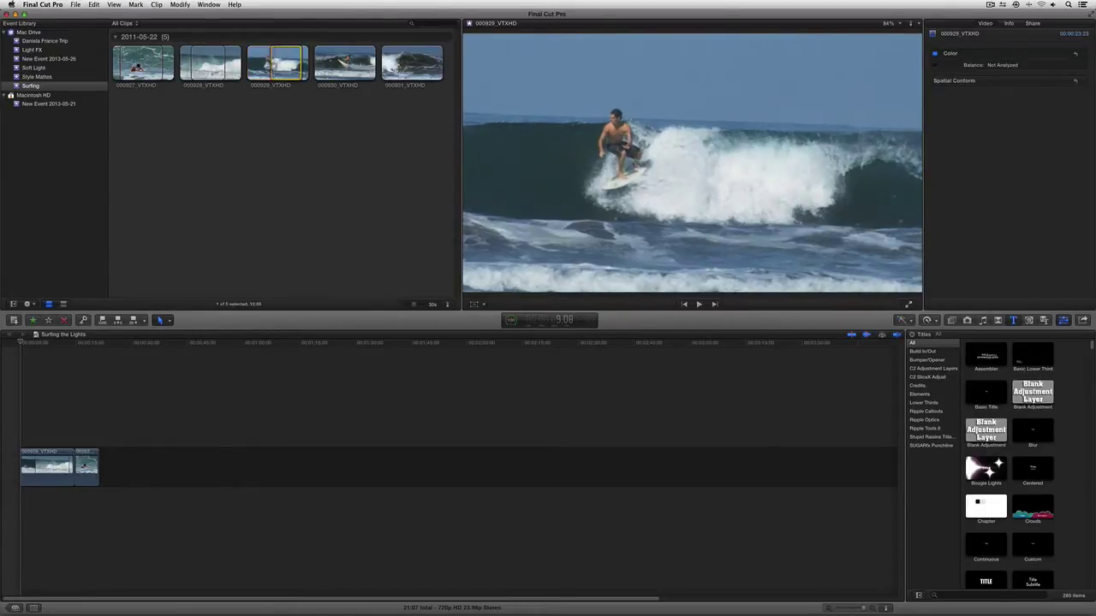
pyautogui.moveTo(273, 62); pyautogui.dragTo(119, 467)
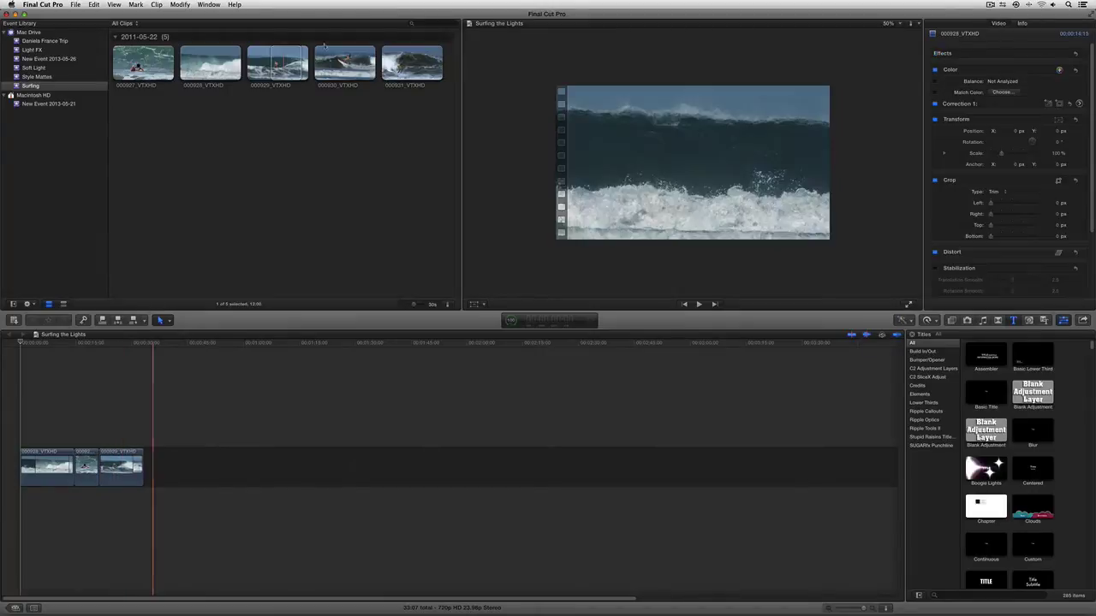
pyautogui.click(326, 60)
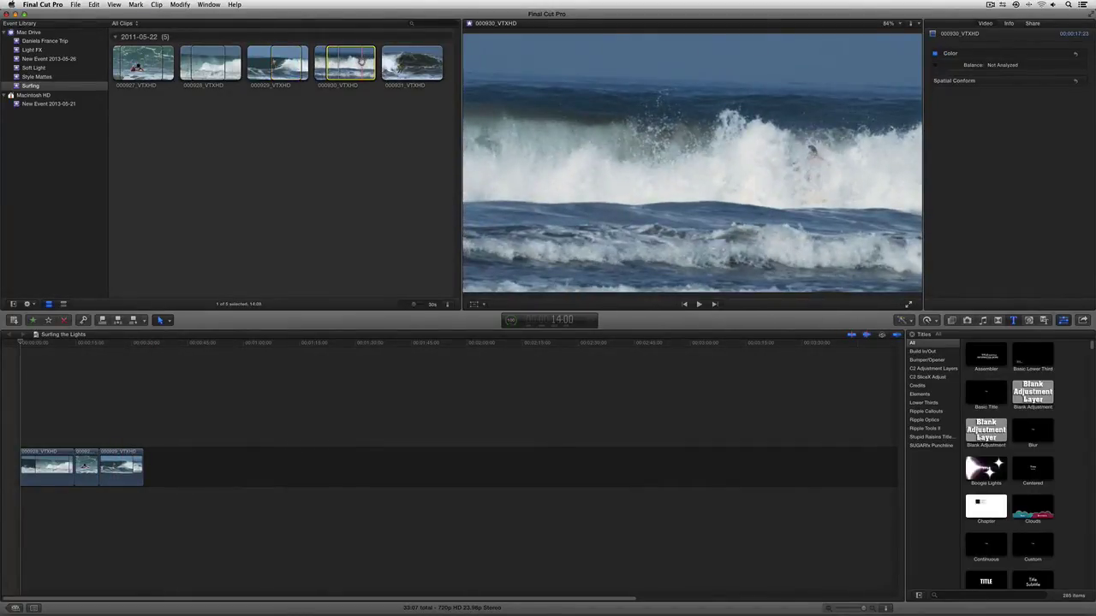
pyautogui.moveTo(360, 62); pyautogui.dragTo(167, 466)
pyautogui.click(398, 62)
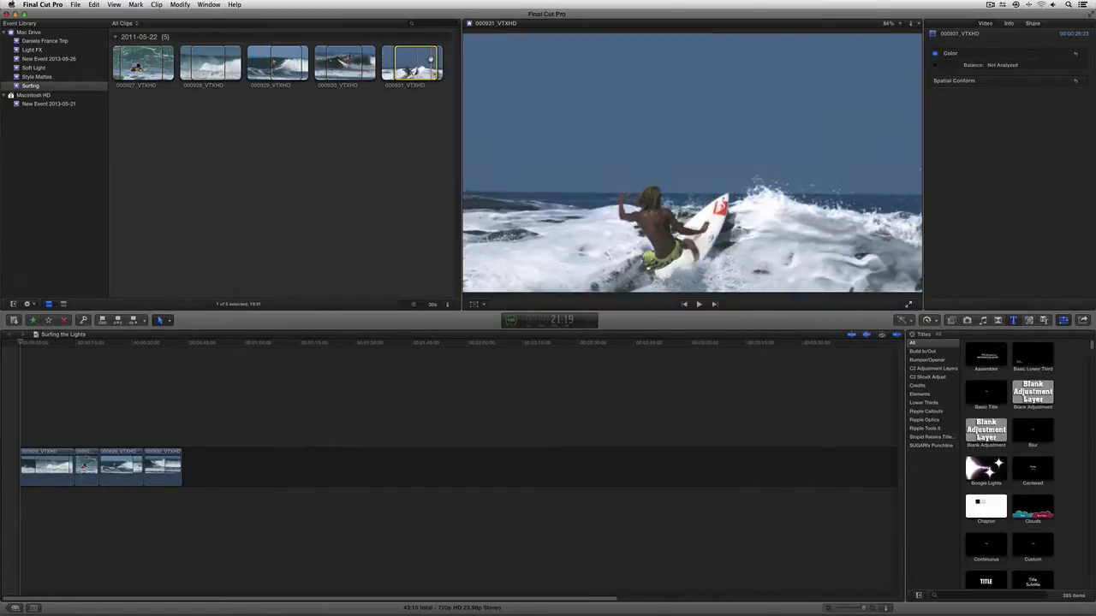
pyautogui.moveTo(339, 346); pyautogui.dragTo(203, 440)
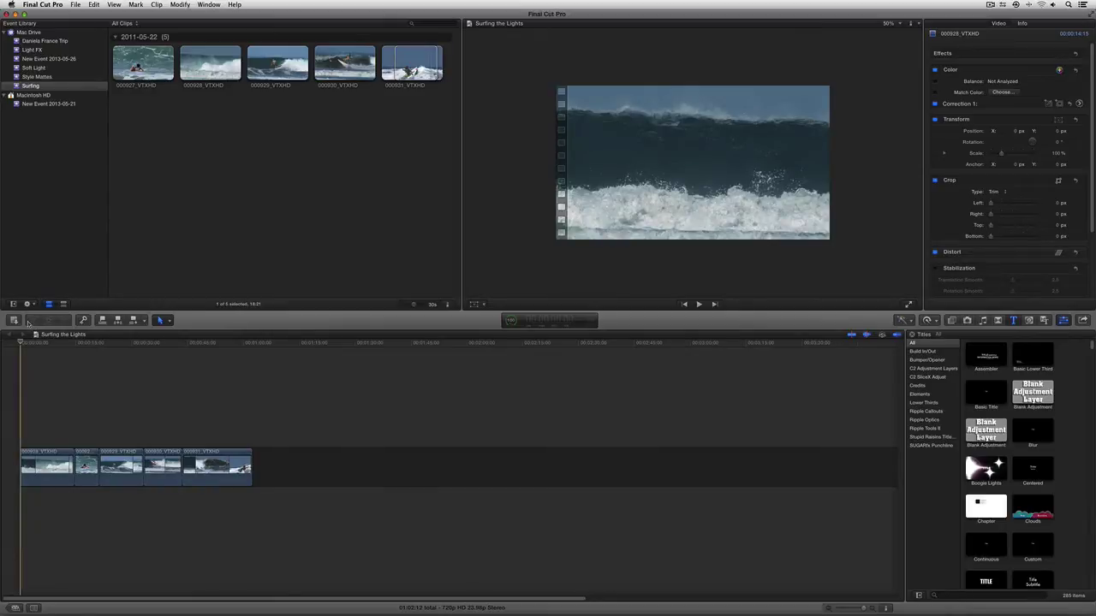
# Preview clips in the Light FX event and connect Rampant_LightFX_040 above the surfing clips at the start of the timeline.
pyautogui.click(33, 50)
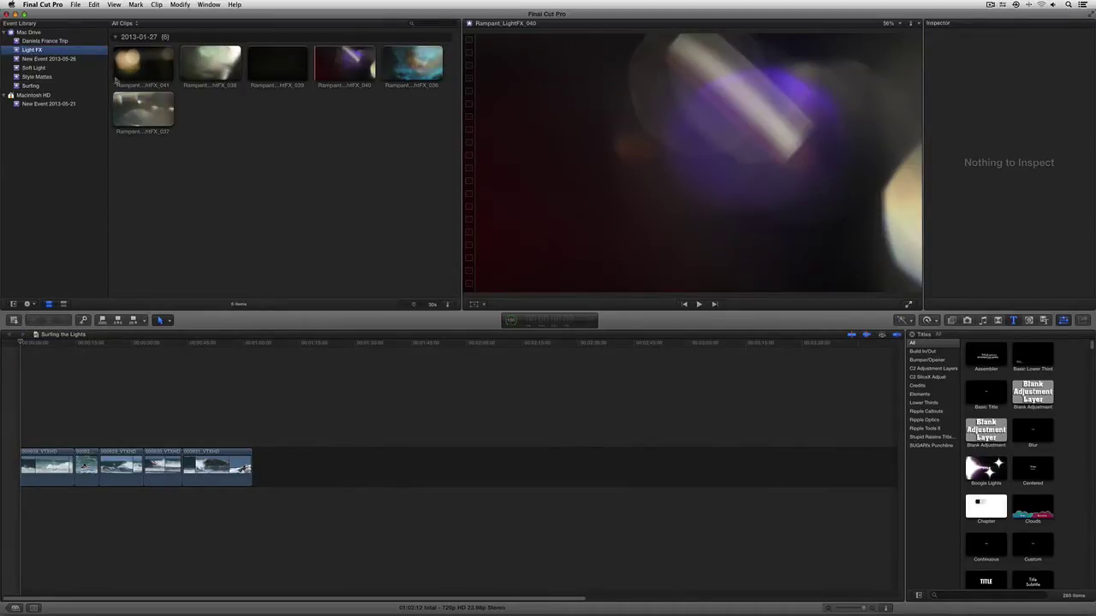
pyautogui.click(125, 67)
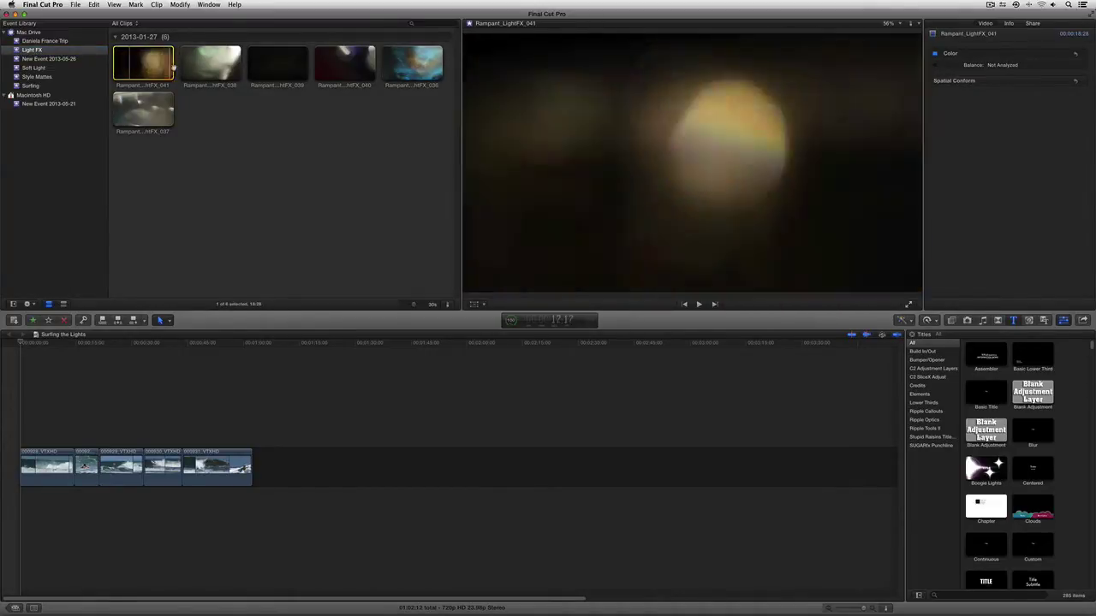
pyautogui.click(224, 74)
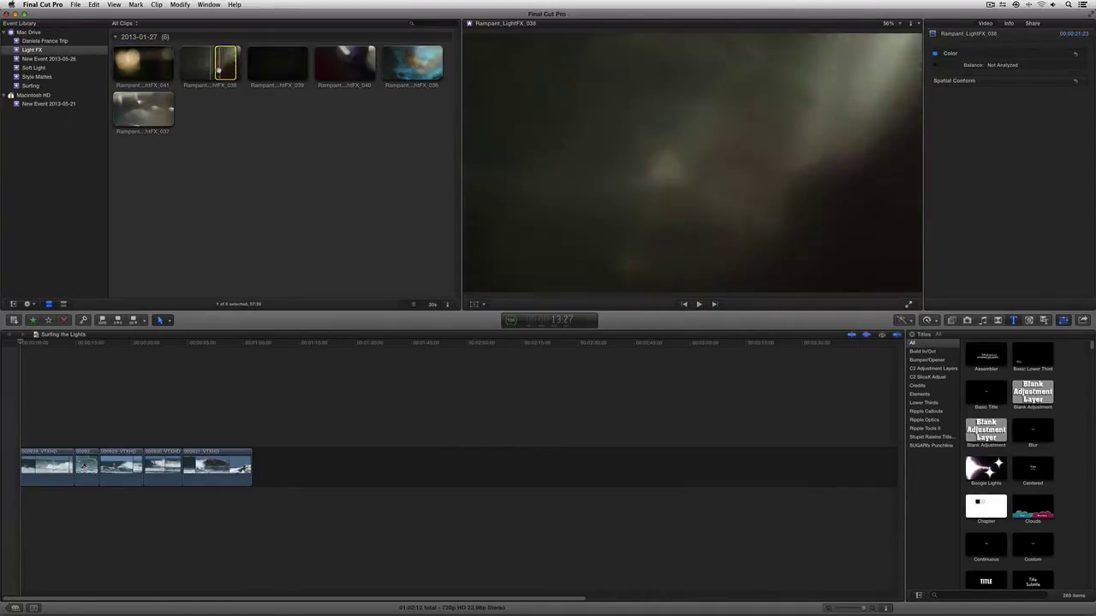
pyautogui.click(210, 68)
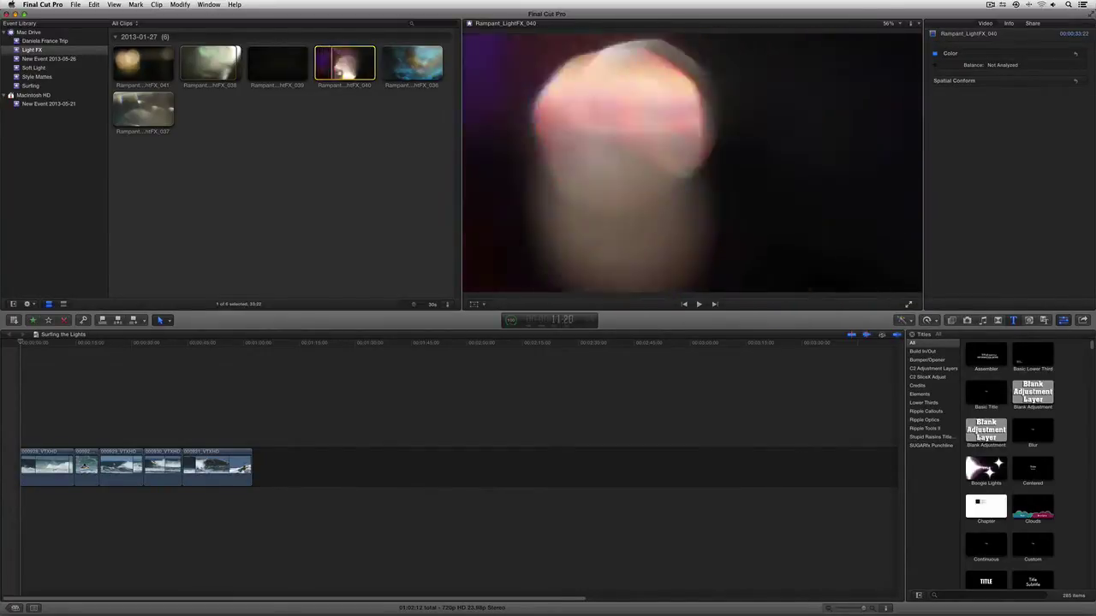
pyautogui.moveTo(227, 249); pyautogui.dragTo(15, 428)
pyautogui.moveTo(24, 343)
pyautogui.mouseDown()
pyautogui.moveTo(155, 346)
pyautogui.moveTo(13, 363)
pyautogui.moveTo(68, 351)
pyautogui.moveTo(20, 348)
pyautogui.mouseUp()
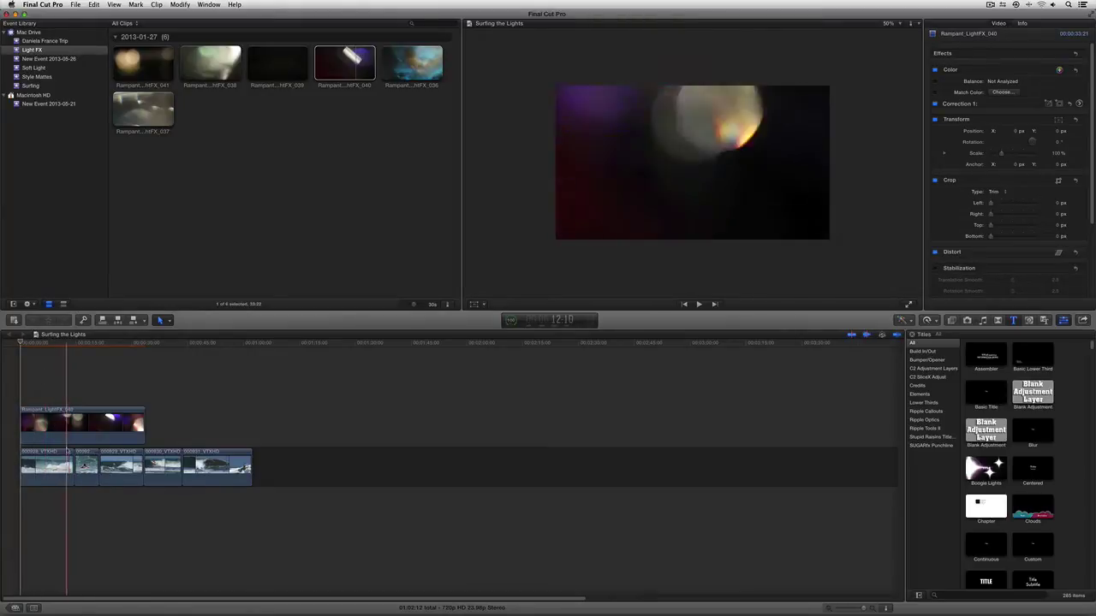
# Set the blend mode of the connected Rampant_LightFX_040 clip to Add.
pyautogui.click(48, 467)
pyautogui.click(82, 422)
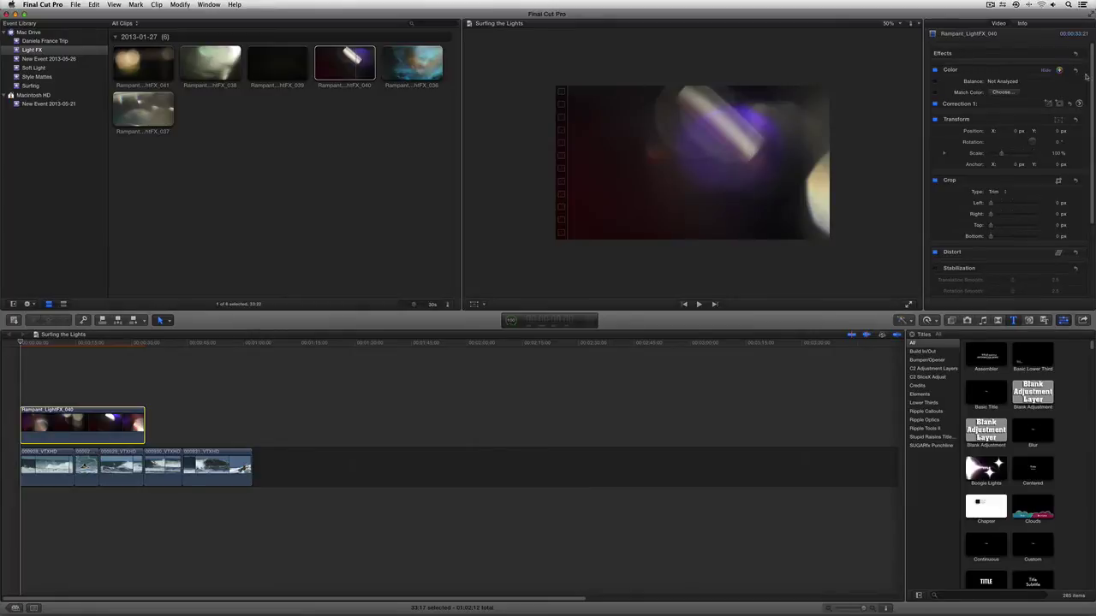
pyautogui.moveTo(1093, 73); pyautogui.dragTo(1094, 177)
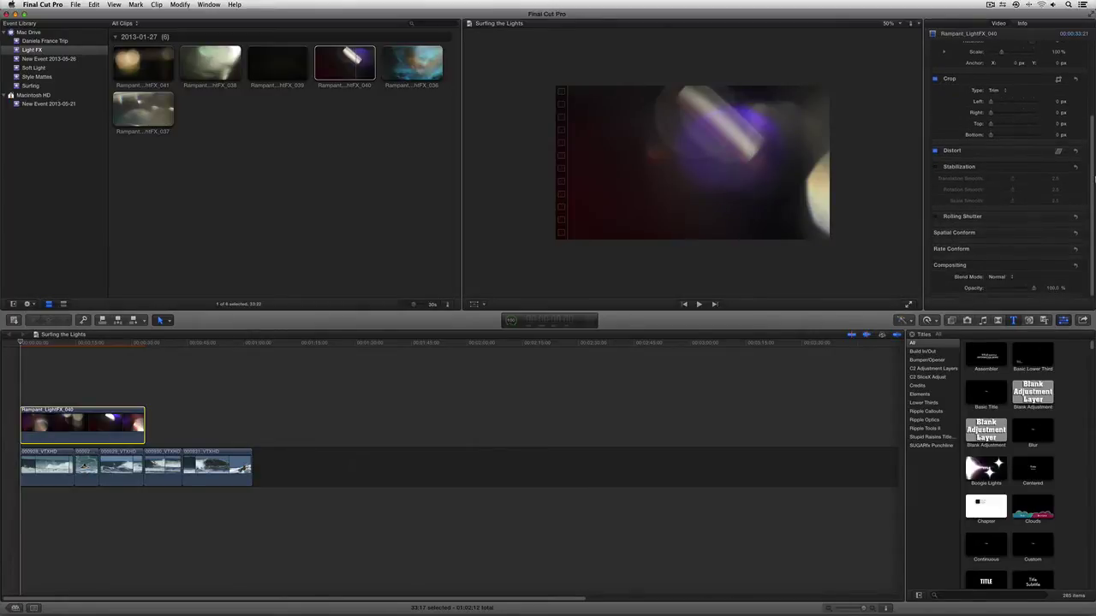
pyautogui.click(998, 277)
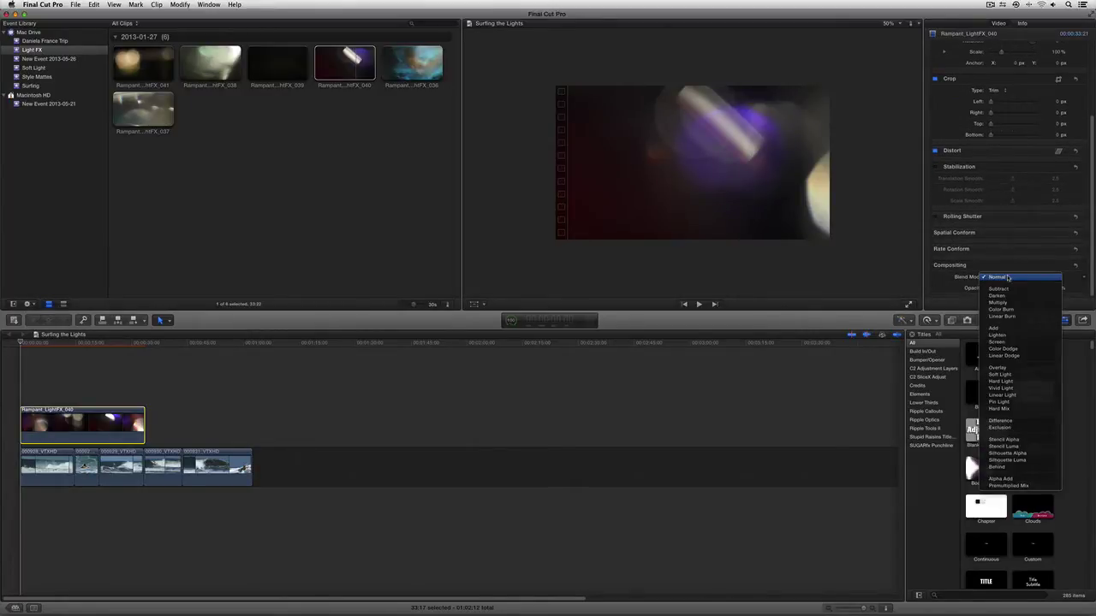
pyautogui.click(995, 328)
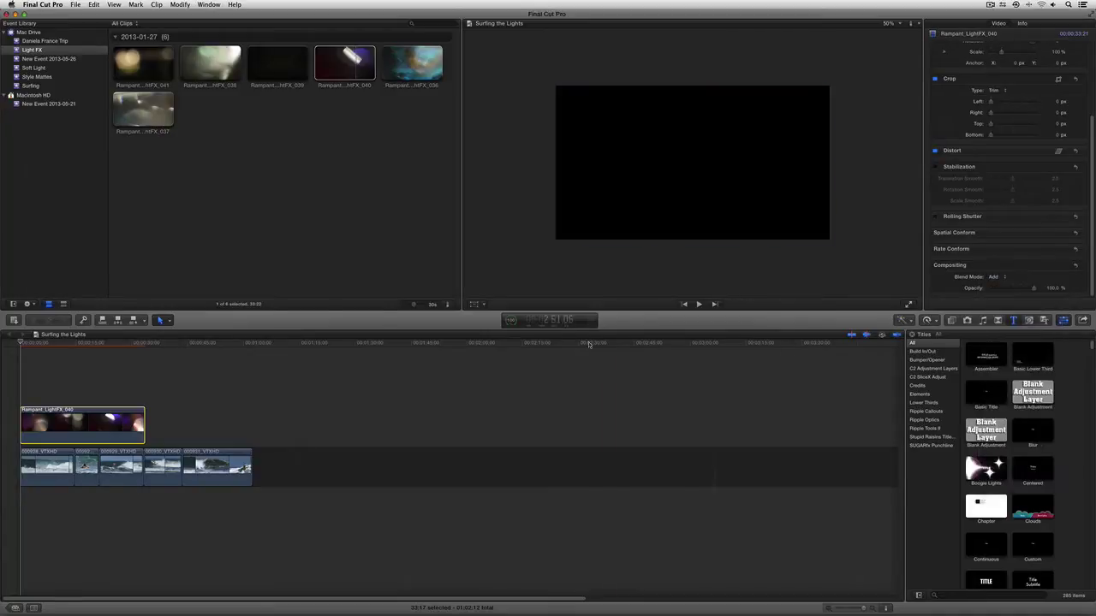
# Play the blended opening, trim the end of Rampant_LightFX_040 to about 15:03 near the first surfing clip's end, and return to the start.
pyautogui.click(20, 345)
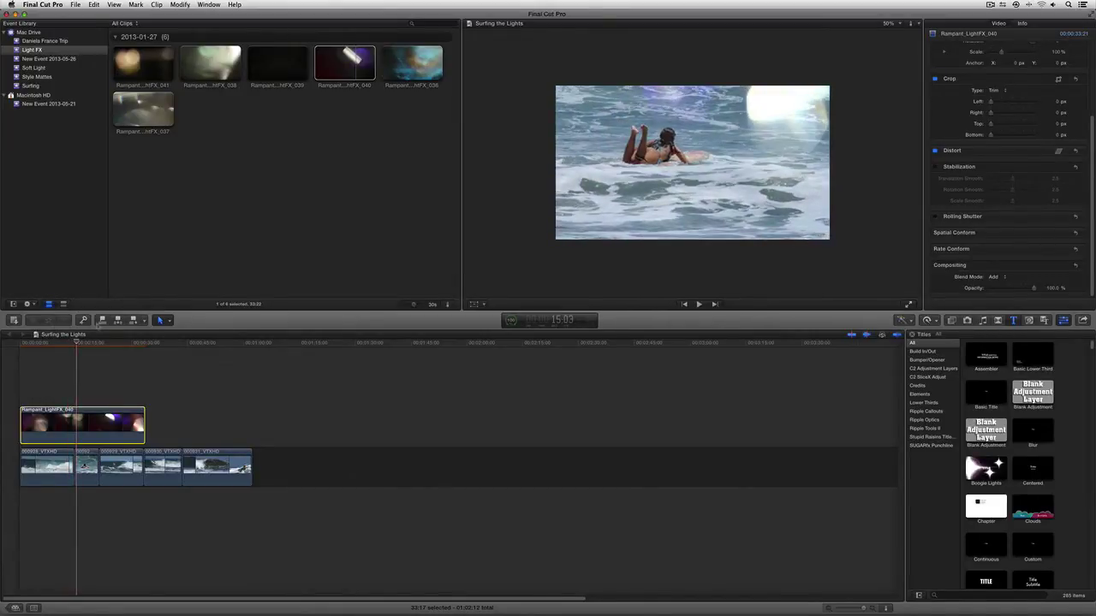
pyautogui.moveTo(144, 420); pyautogui.dragTo(75, 417)
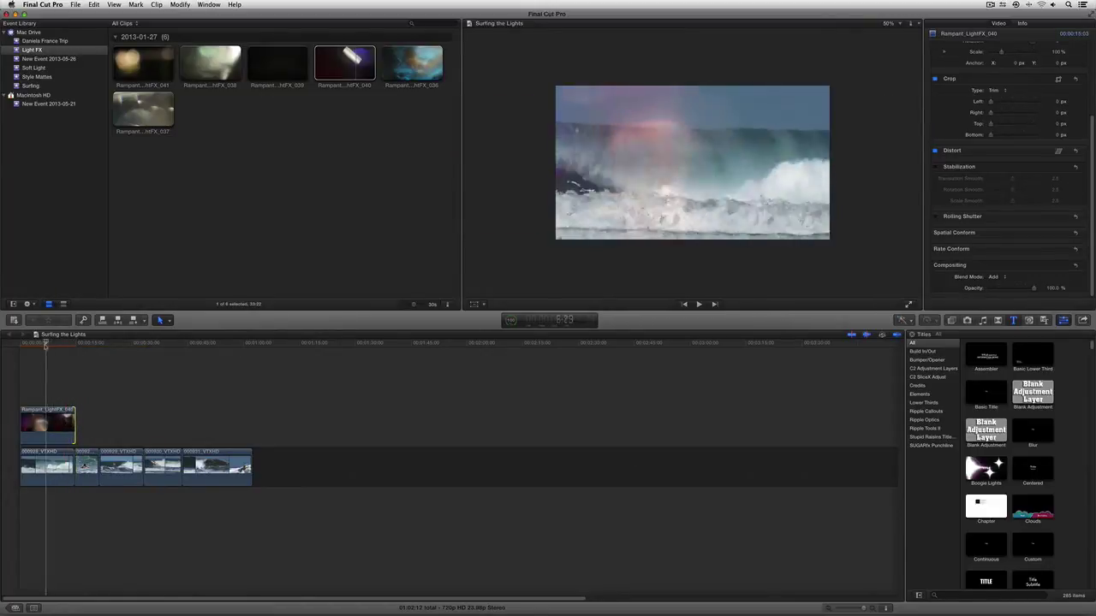
pyautogui.click(38, 344)
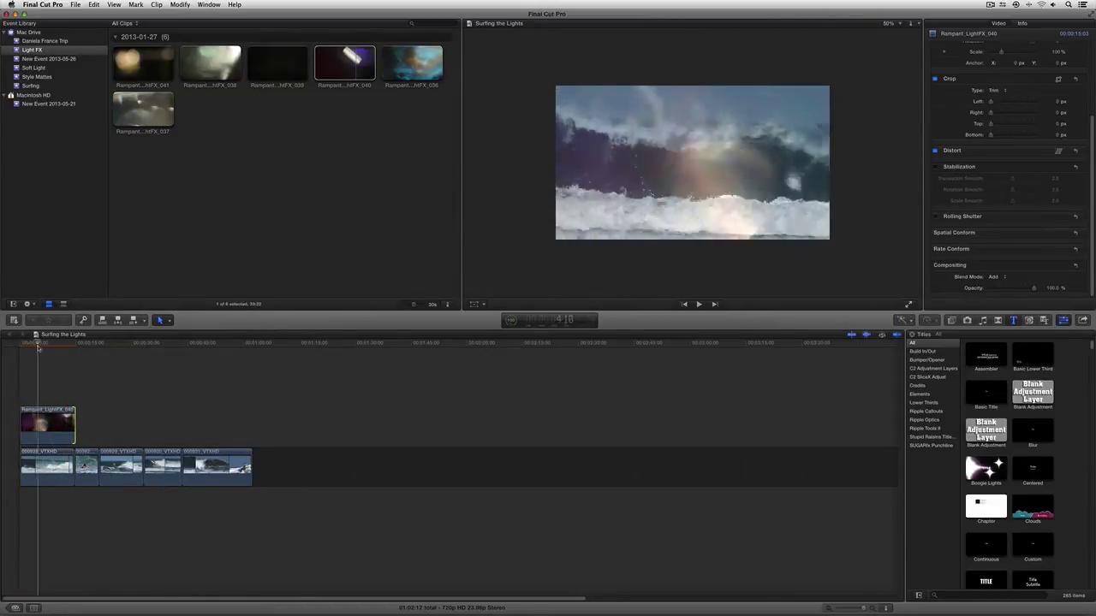
pyautogui.press('Home')
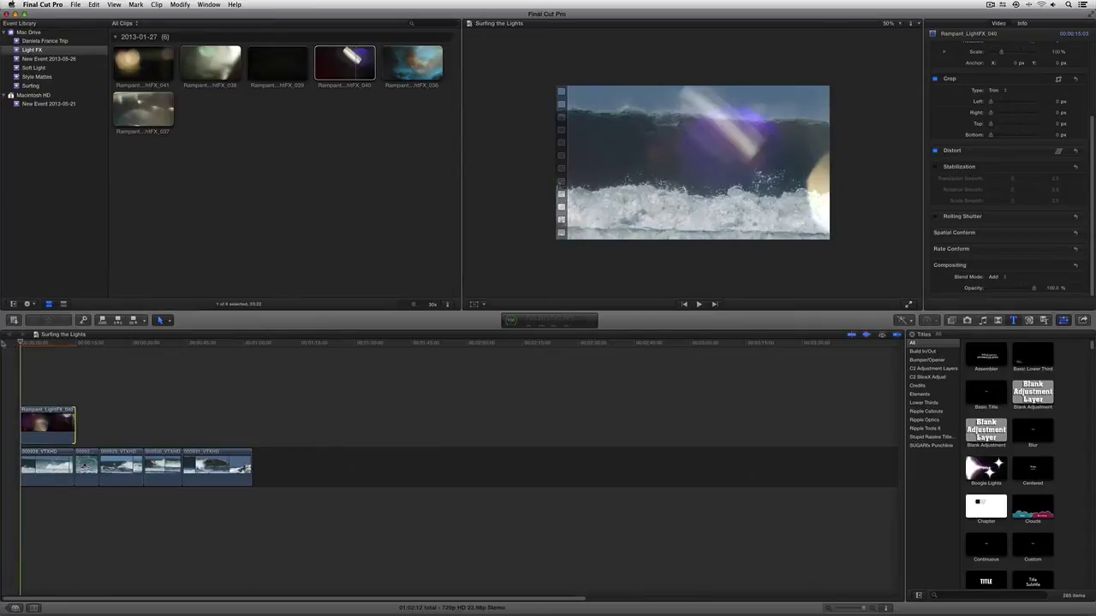
# Connect Rampant_SoftLight_010 from the Soft Light event above the Rampant_LightFX_040 clip at the start of the timeline.
pyautogui.click(32, 68)
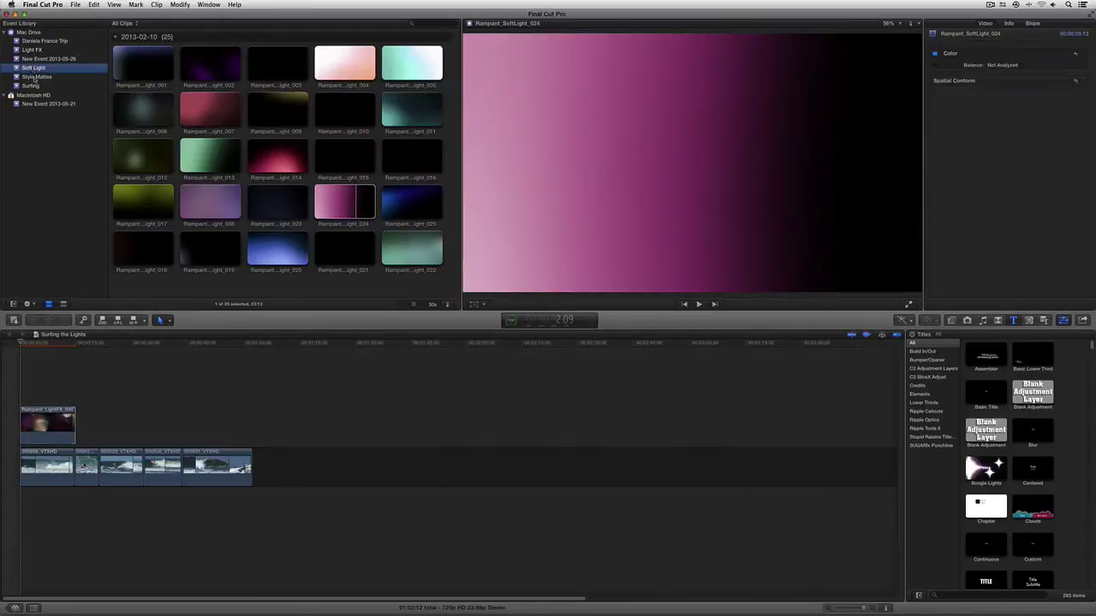
pyautogui.click(325, 116)
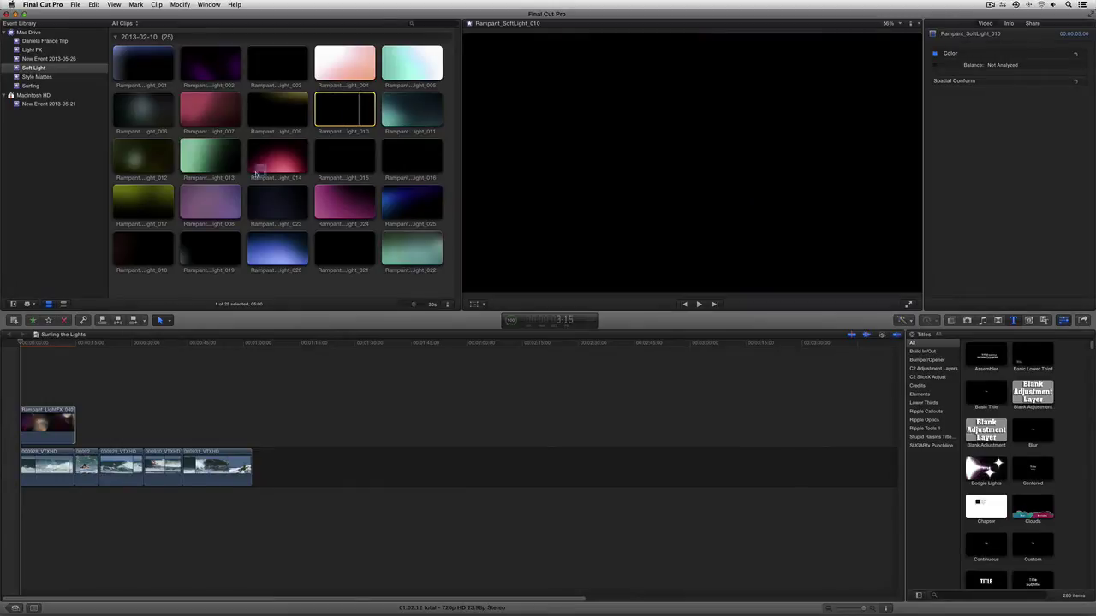
pyautogui.moveTo(83, 359); pyautogui.dragTo(26, 381)
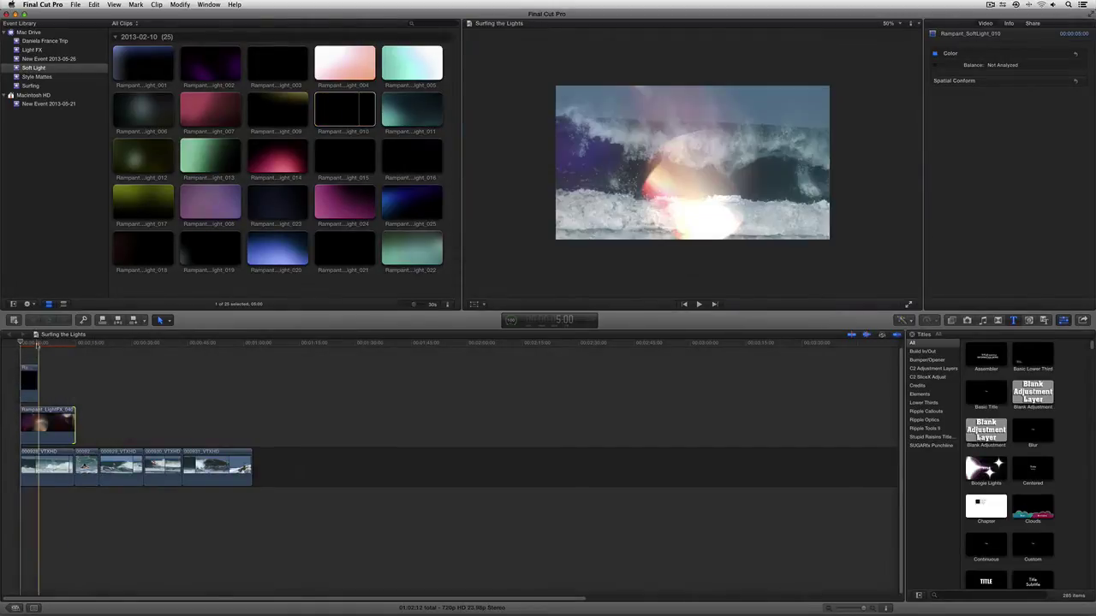
# Set the blend mode of the Rampant_SoftLight_010 clip to Add and play back the opening to check the combined light effects.
pyautogui.click(27, 381)
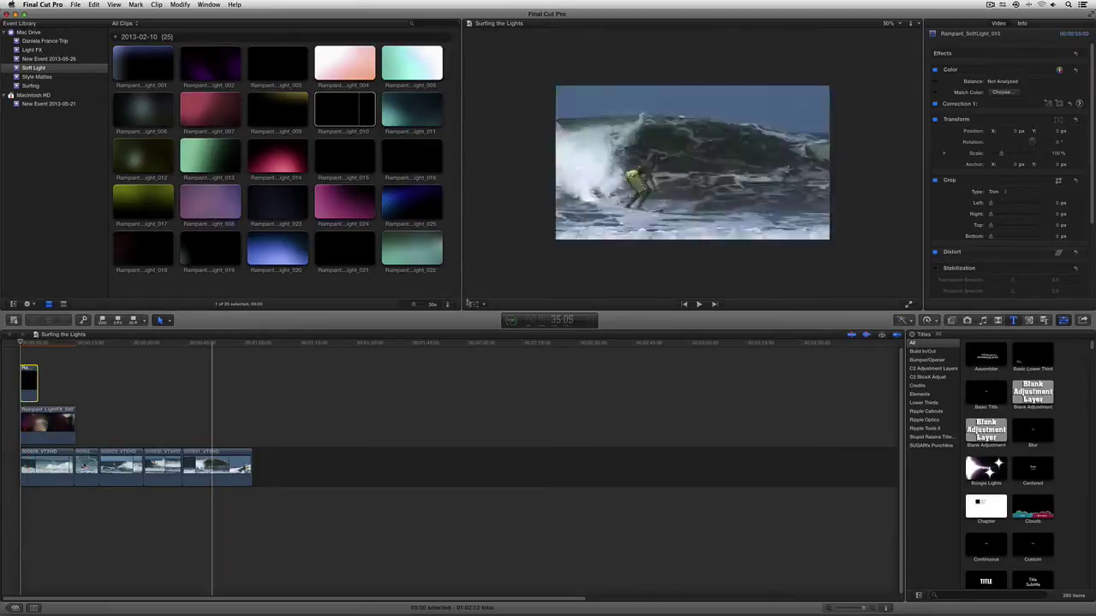
pyautogui.scroll(-5, 933, 190)
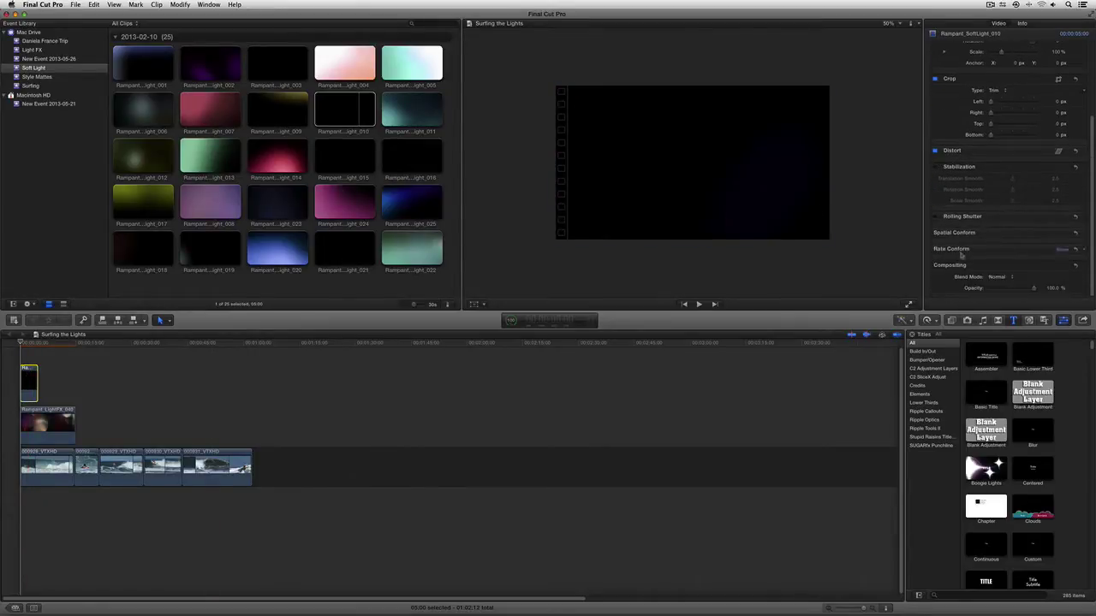
pyautogui.click(996, 278)
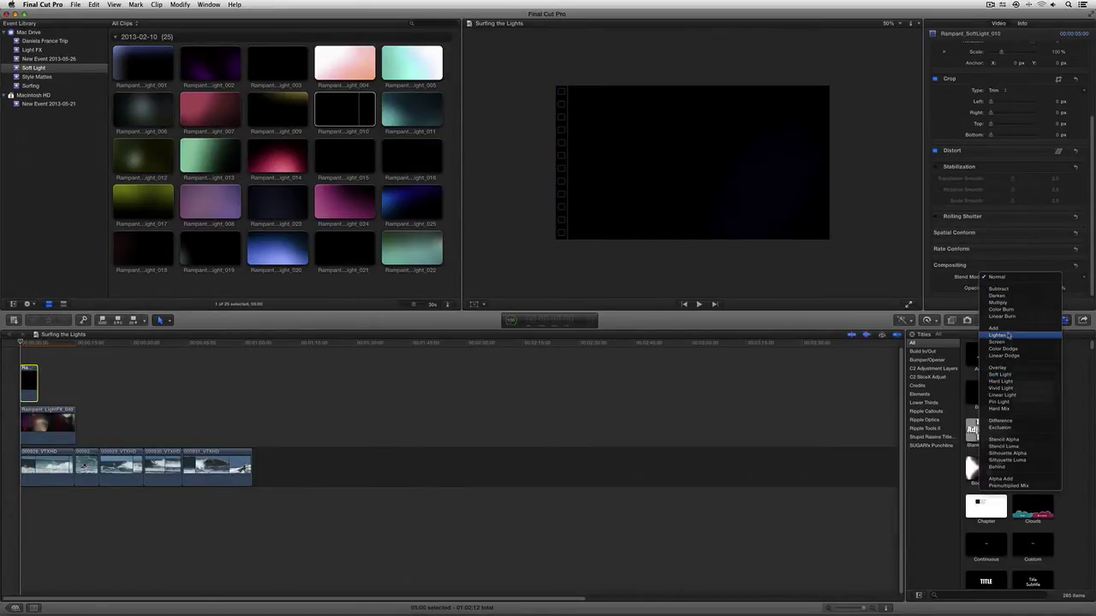
pyautogui.click(996, 331)
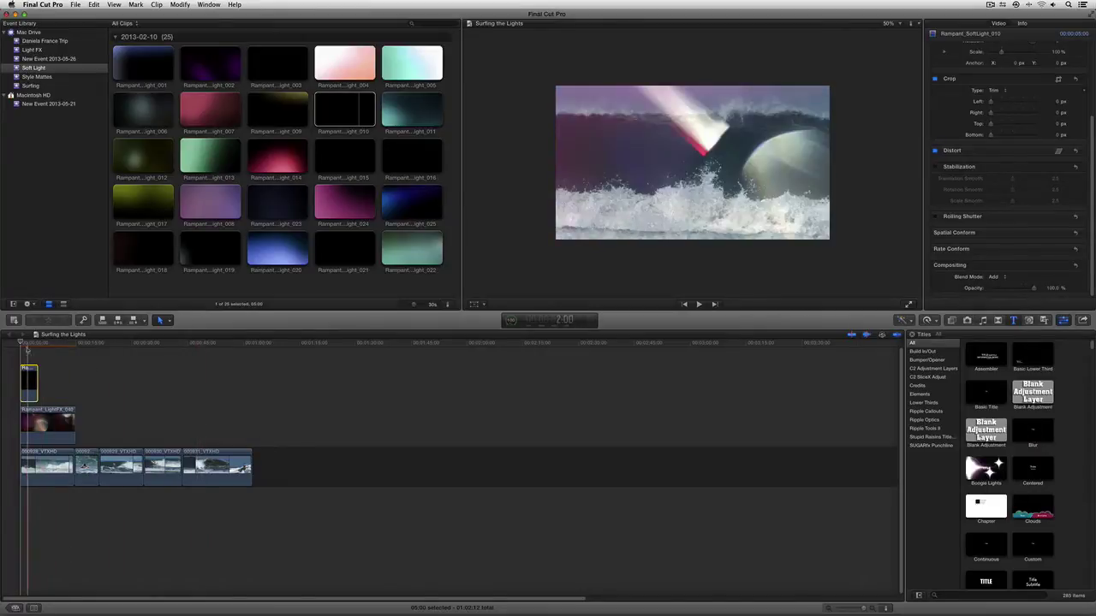
pyautogui.press('space')
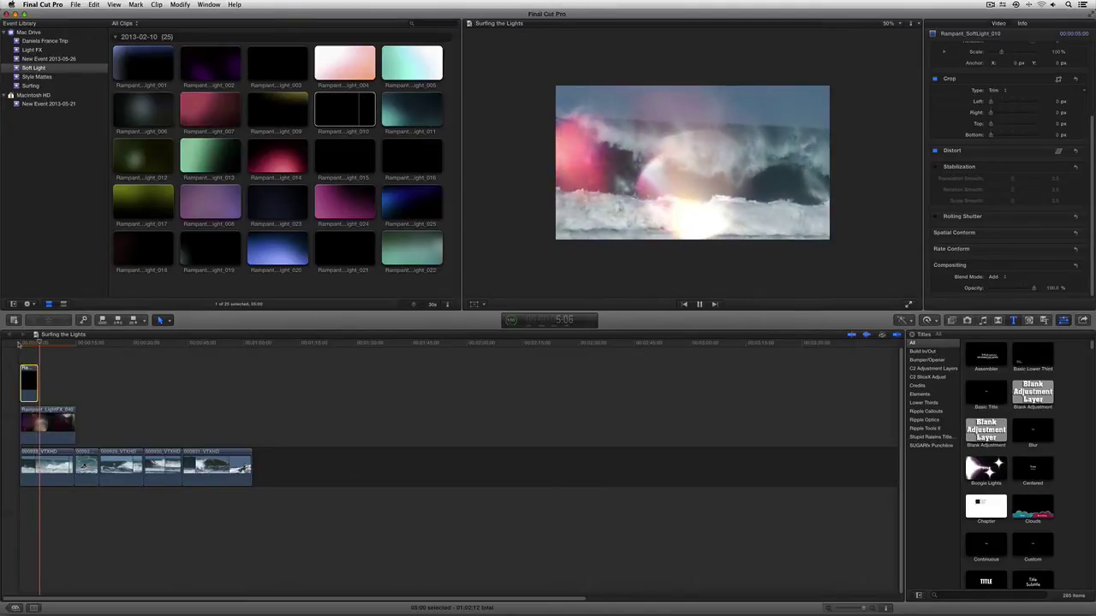
pyautogui.press('space')
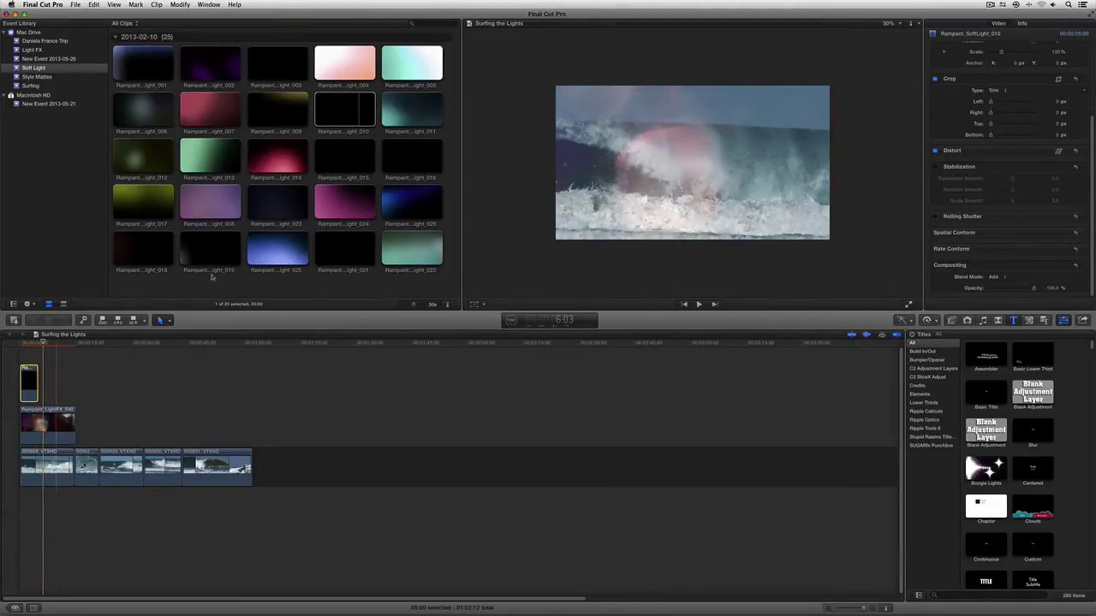
# Place Rampant_SoftLight_023 right after Rampant_SoftLight_010 on the top layer, followed by Rampant_SoftLight_001.
pyautogui.click(279, 204)
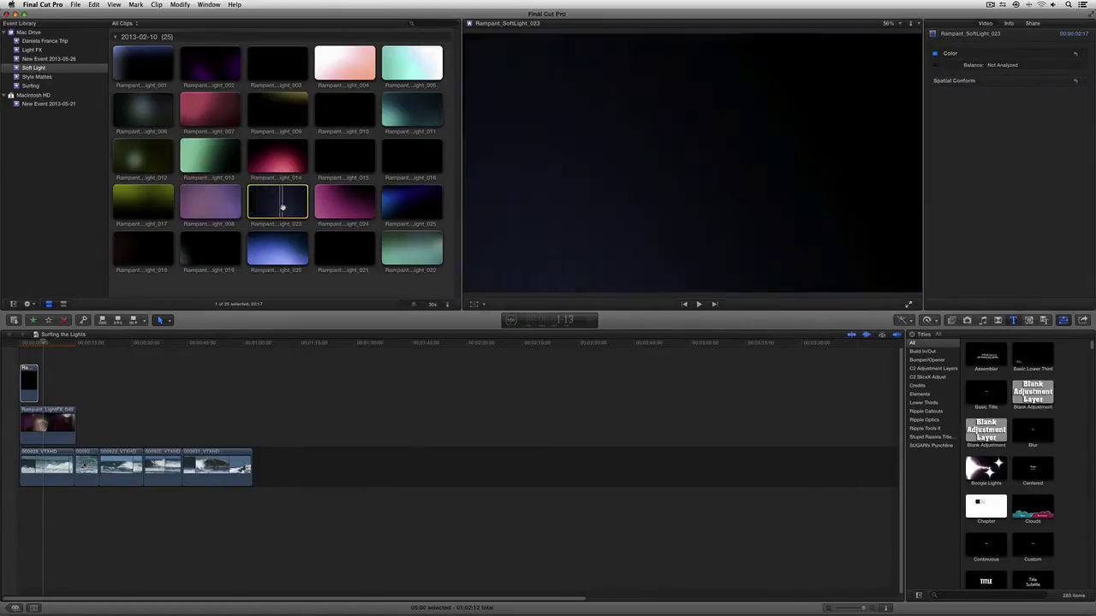
pyautogui.press('q')
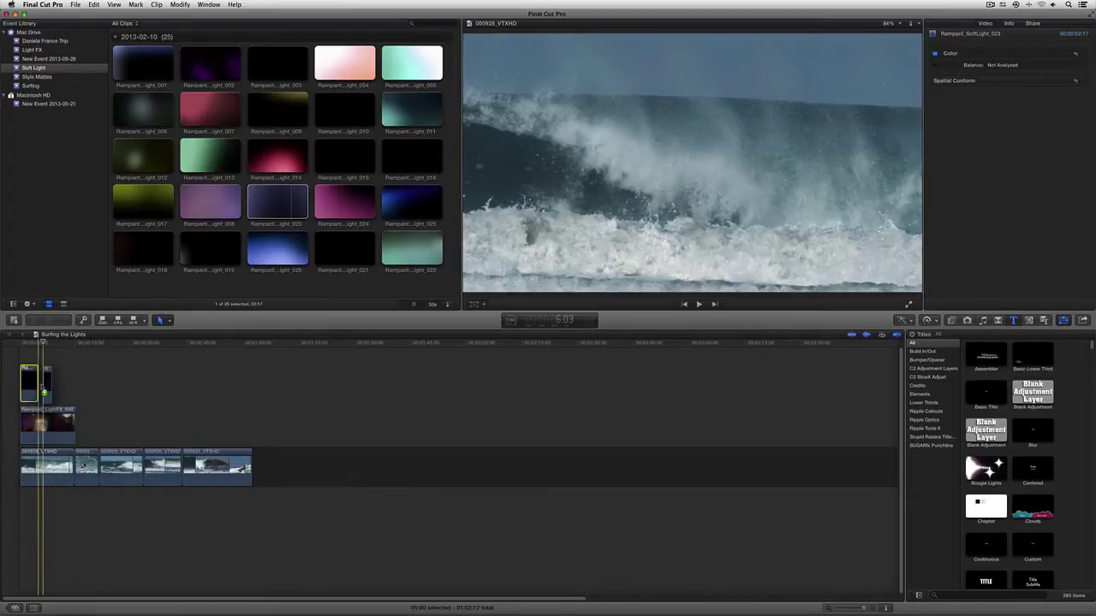
pyautogui.click(40, 390)
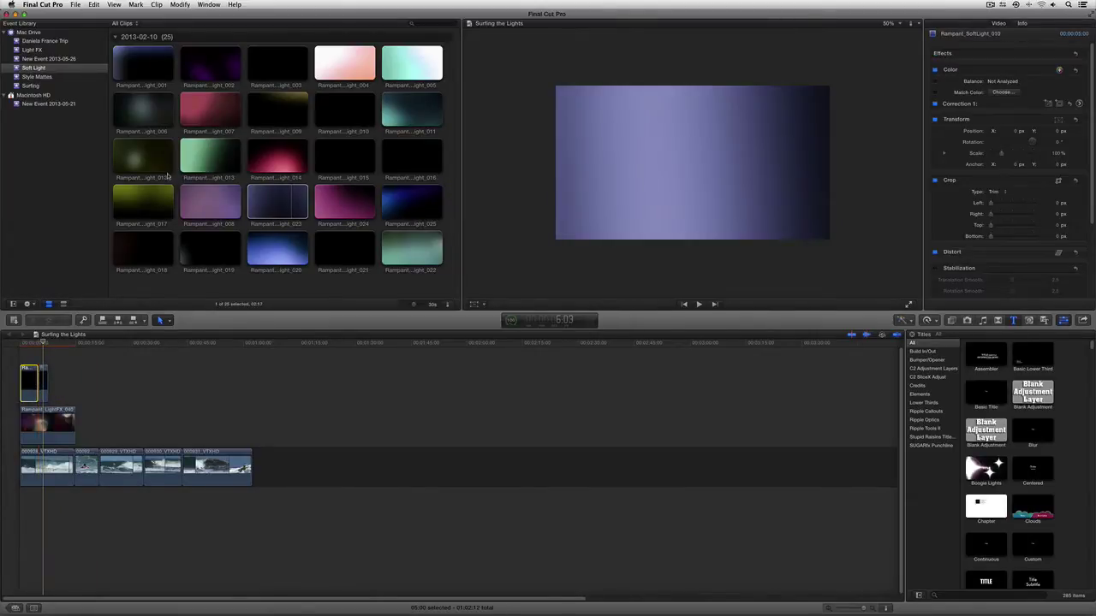
pyautogui.click(211, 59)
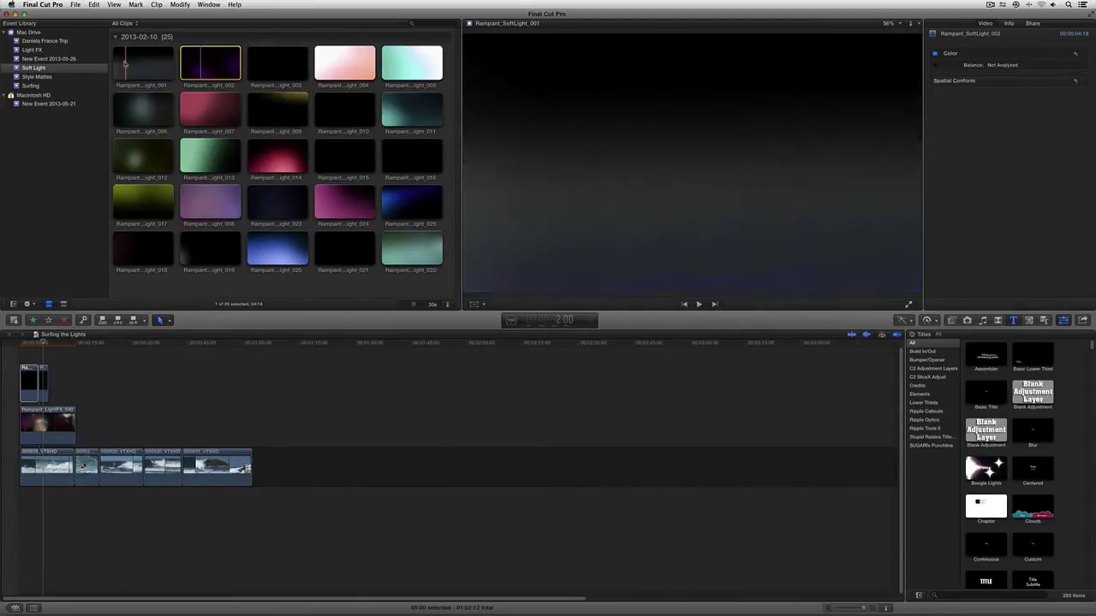
pyautogui.click(131, 64)
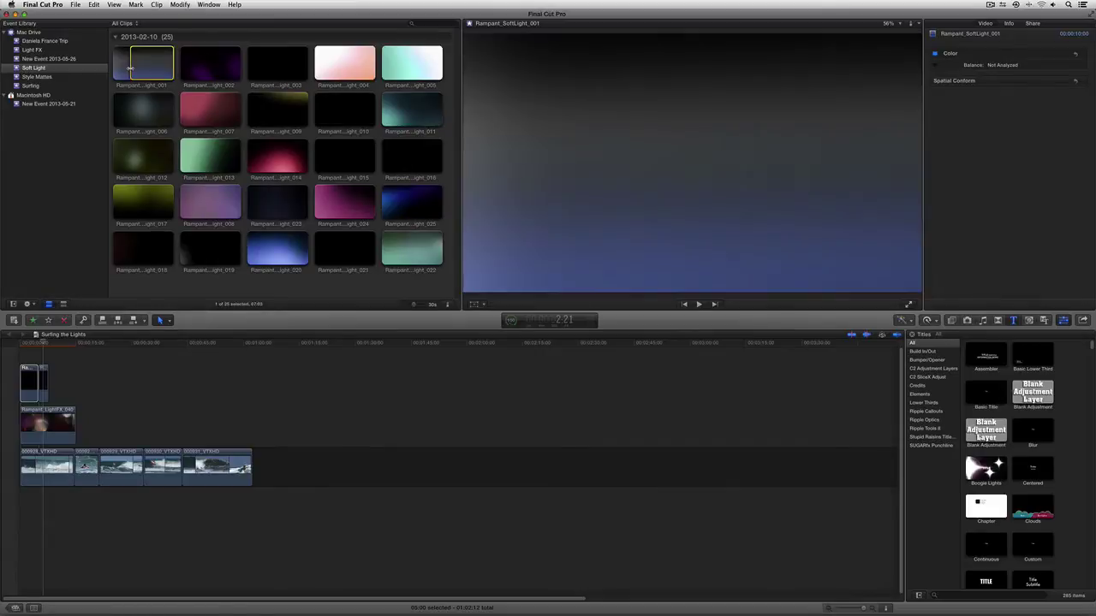
pyautogui.moveTo(135, 68); pyautogui.dragTo(73, 383)
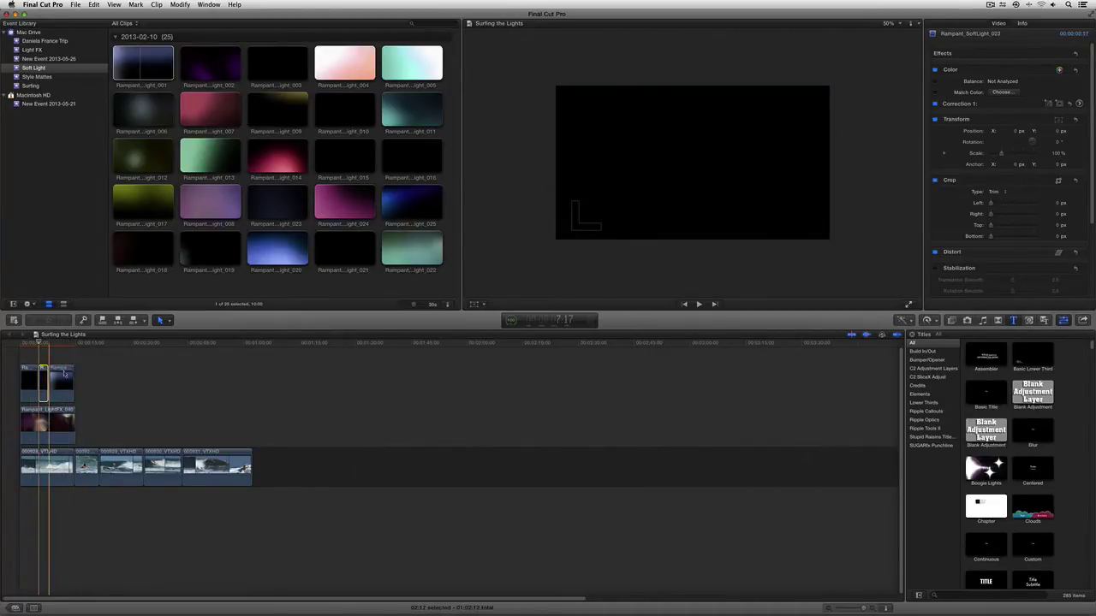
# Set the blend mode of the Rampant_SoftLight_023 and Rampant_SoftLight_001 clips to Add and review the opening from the start.
pyautogui.scroll(-3, 945, 170)
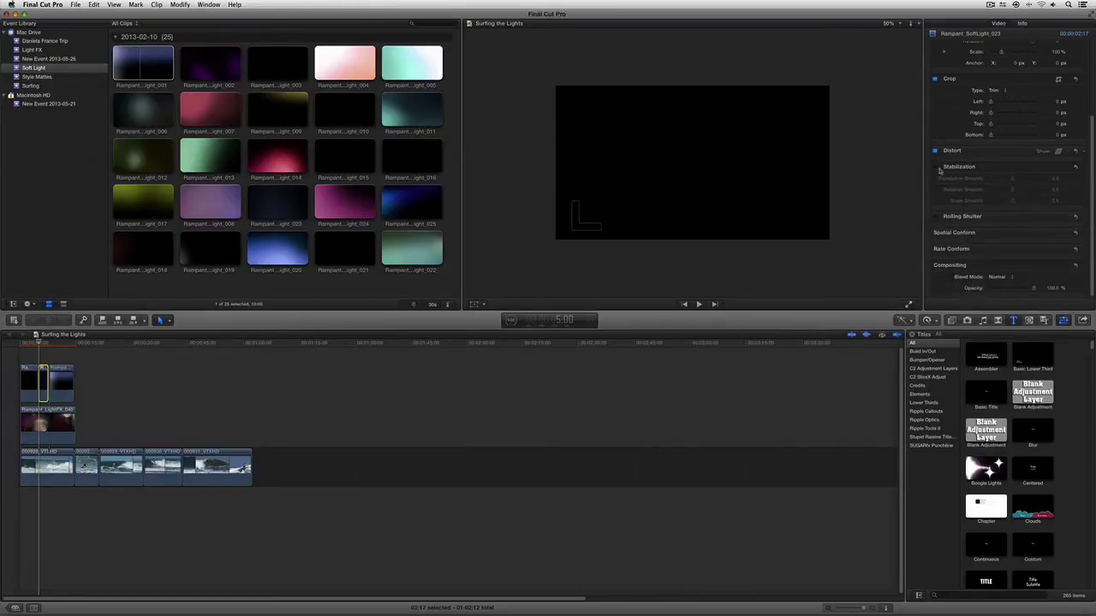
pyautogui.click(995, 277)
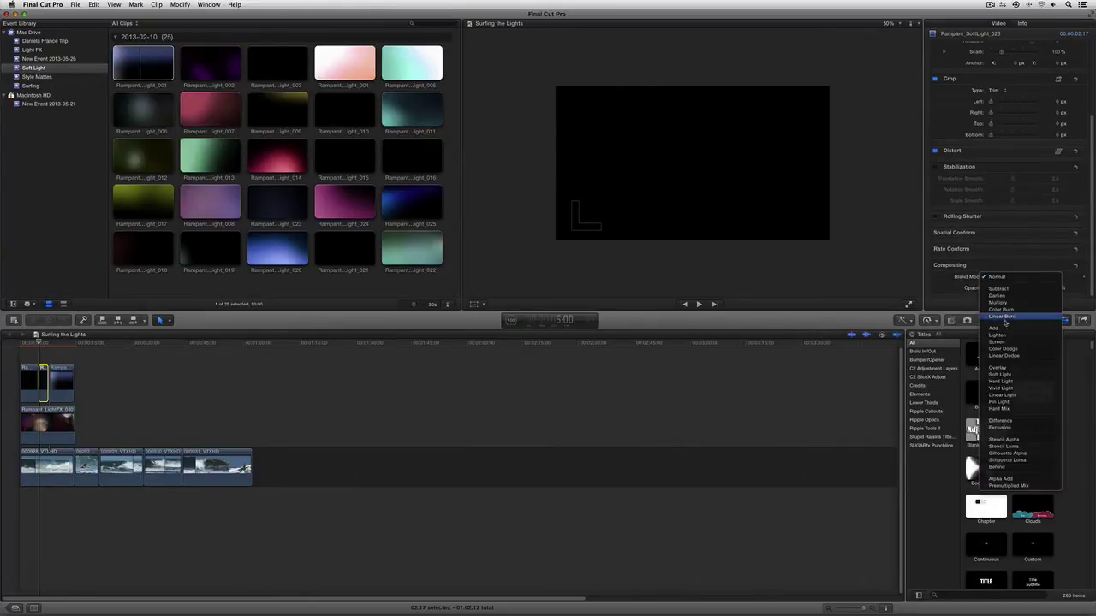
pyautogui.click(994, 328)
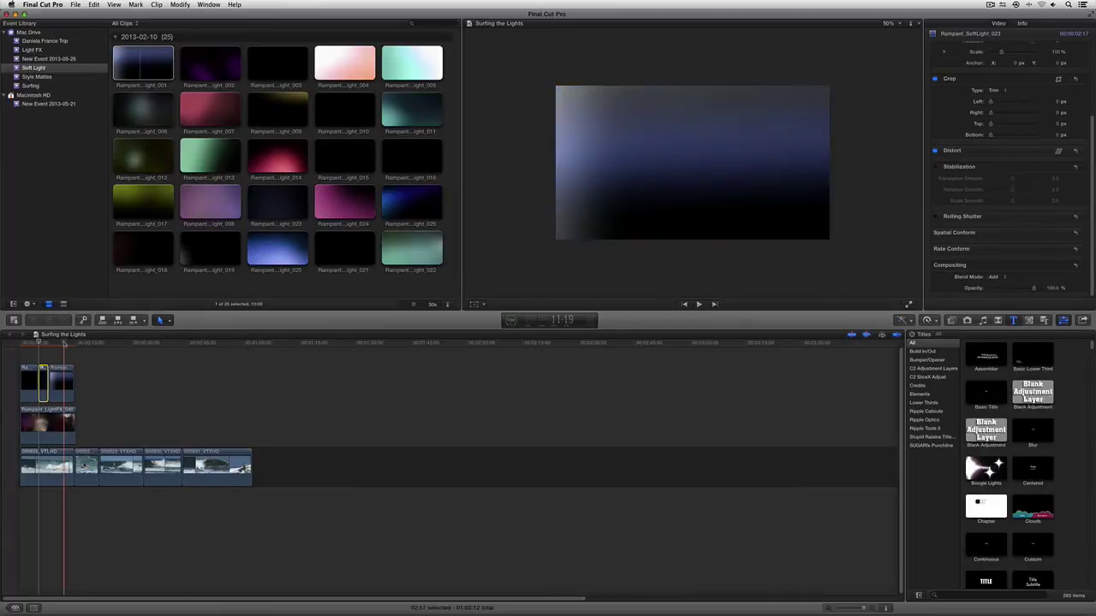
pyautogui.click(63, 374)
pyautogui.scroll(-5, 929, 240)
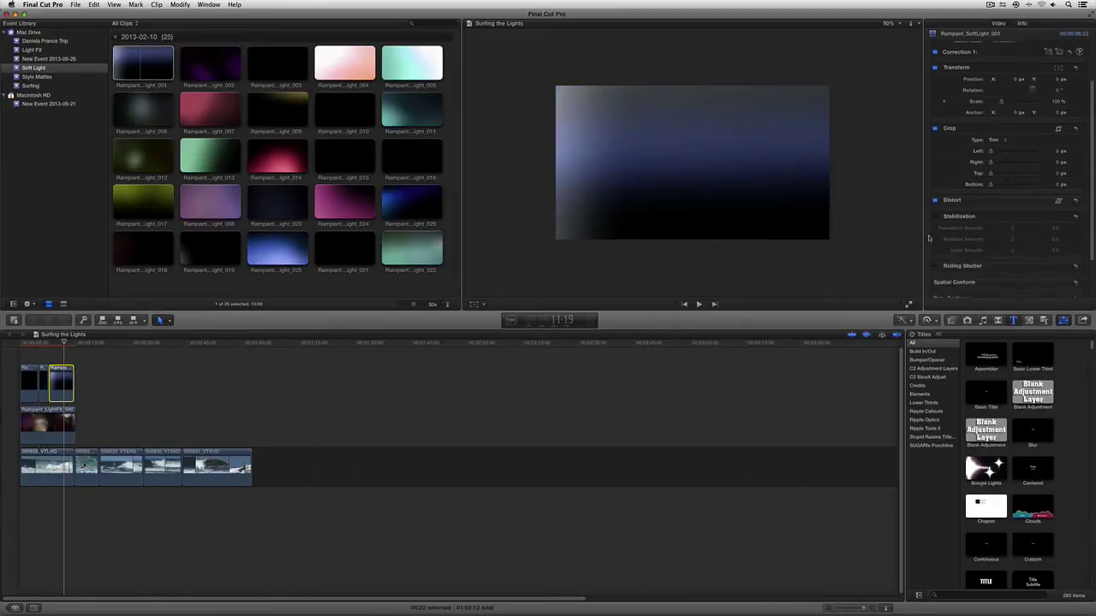
pyautogui.click(995, 277)
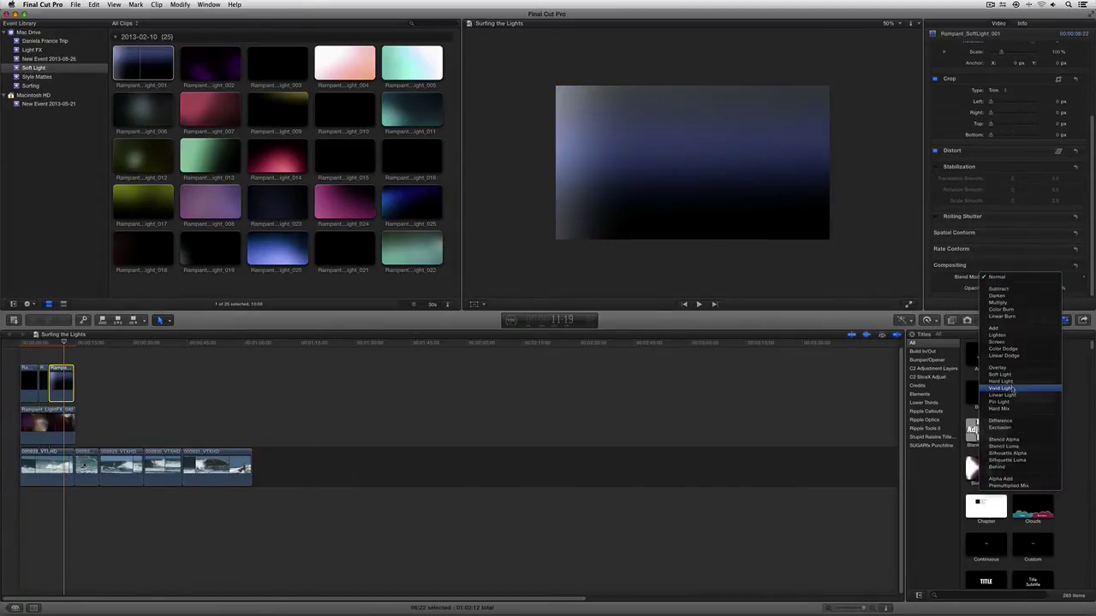
pyautogui.click(995, 329)
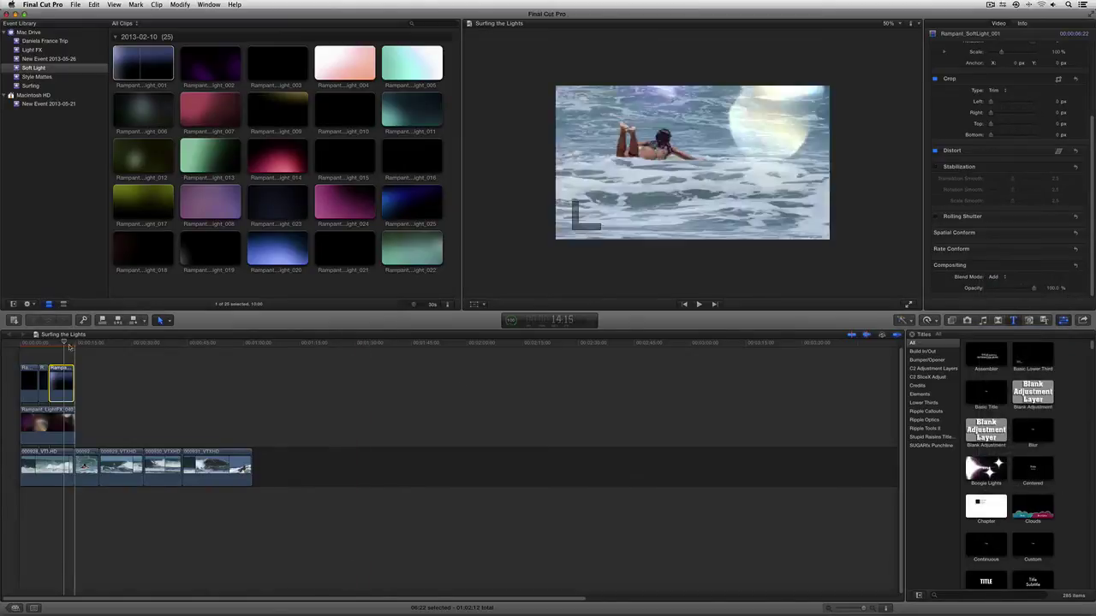
pyautogui.moveTo(70, 346); pyautogui.dragTo(12, 345)
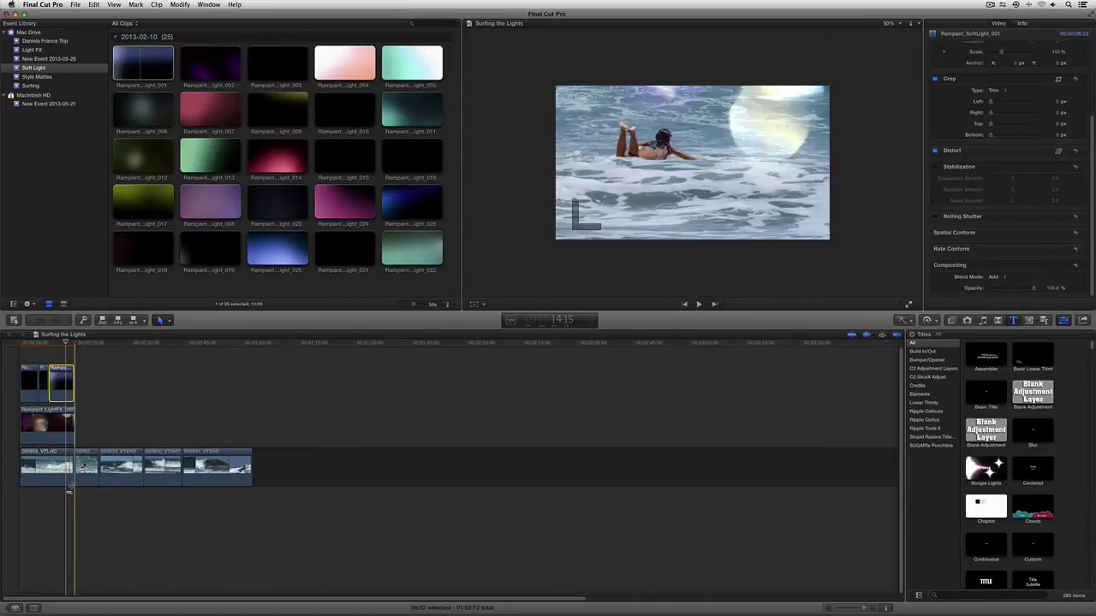
# Split the Rampant_SoftLight_023 clip at about 6:23, just before its white flash, and delete the remainder.
pyautogui.hotkey('shift', 'z')
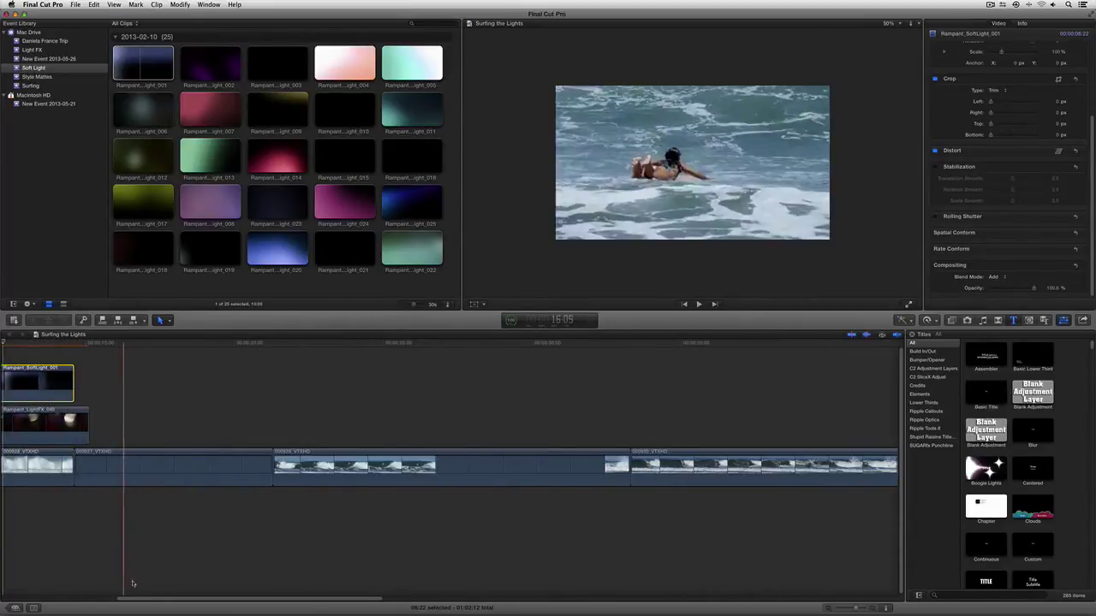
pyautogui.moveTo(134, 599); pyautogui.dragTo(15, 599)
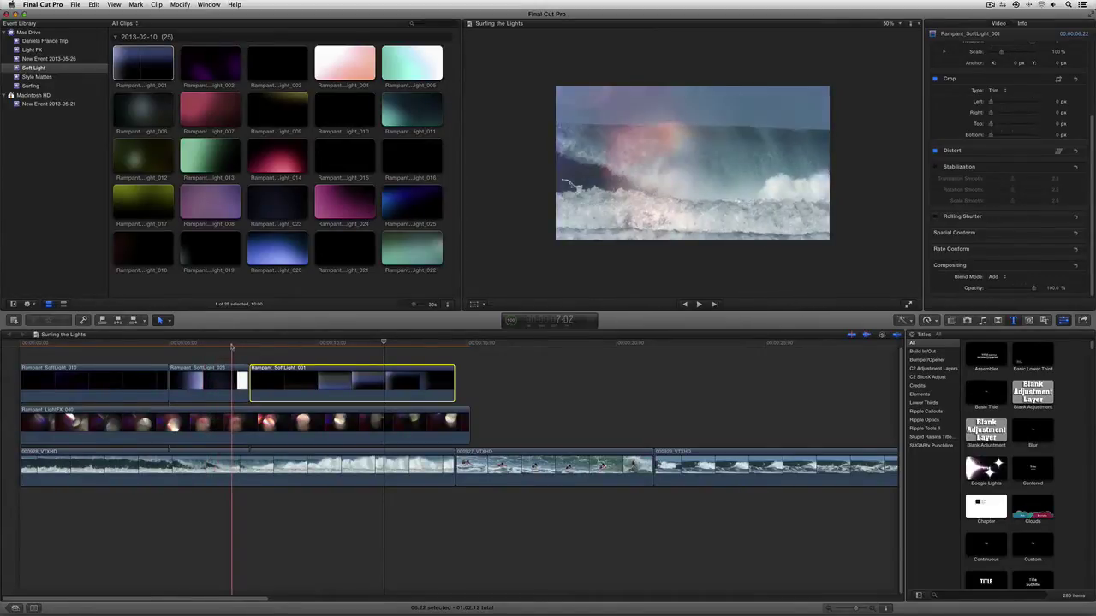
pyautogui.click(228, 346)
pyautogui.click(231, 382)
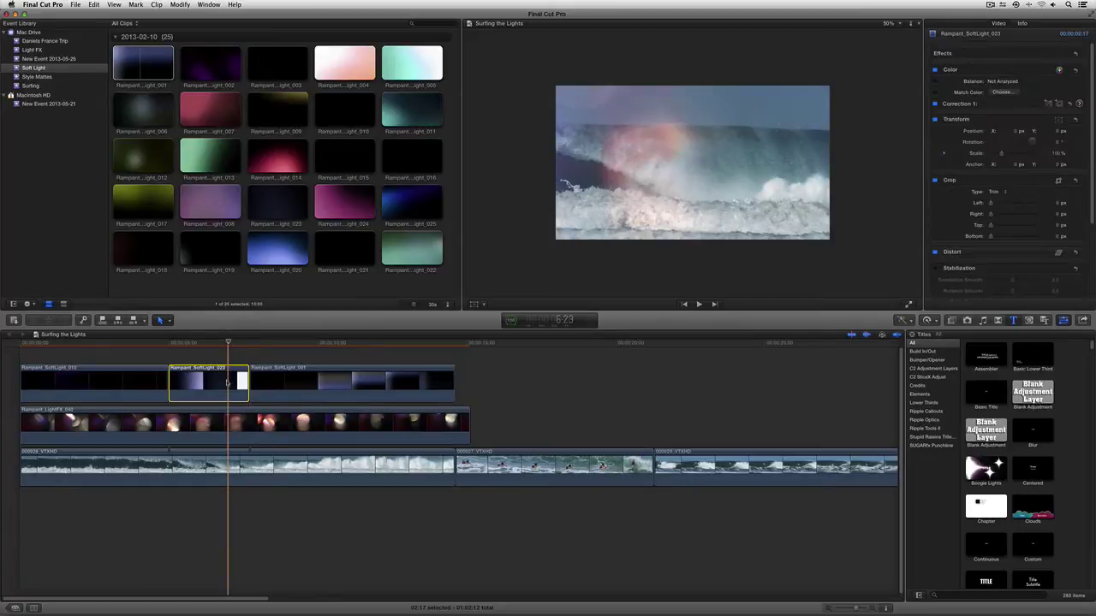
pyautogui.click(230, 382)
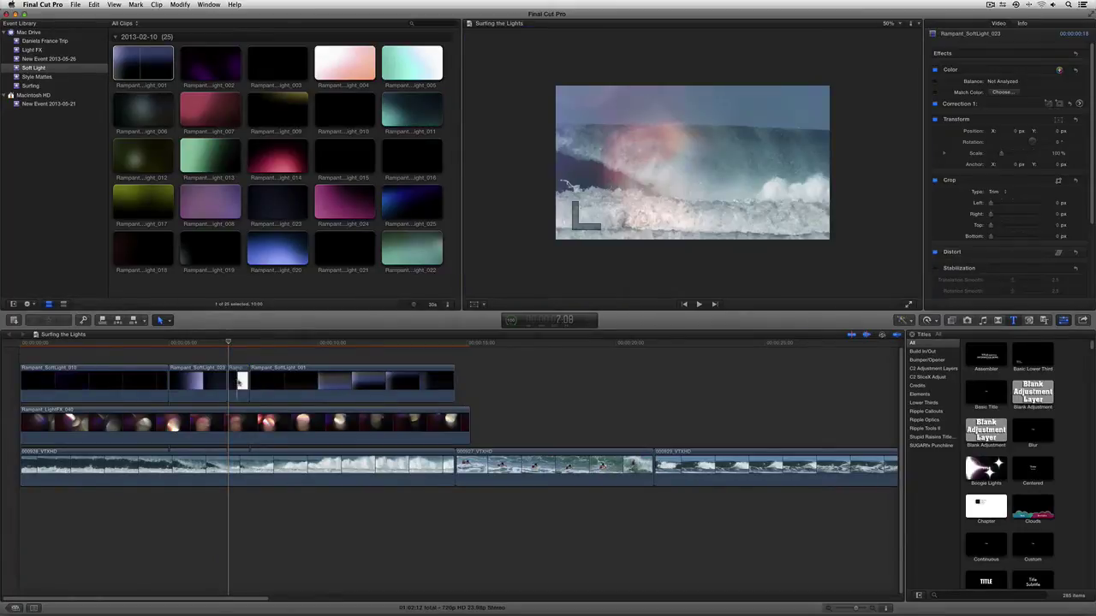
pyautogui.press('Delete')
# Move Rampant_SoftLight_001 against the end of Rampant_SoftLight_023, extend its end to match Rampant_LightFX_040, and play the result.
pyautogui.moveTo(299, 383); pyautogui.dragTo(278, 382)
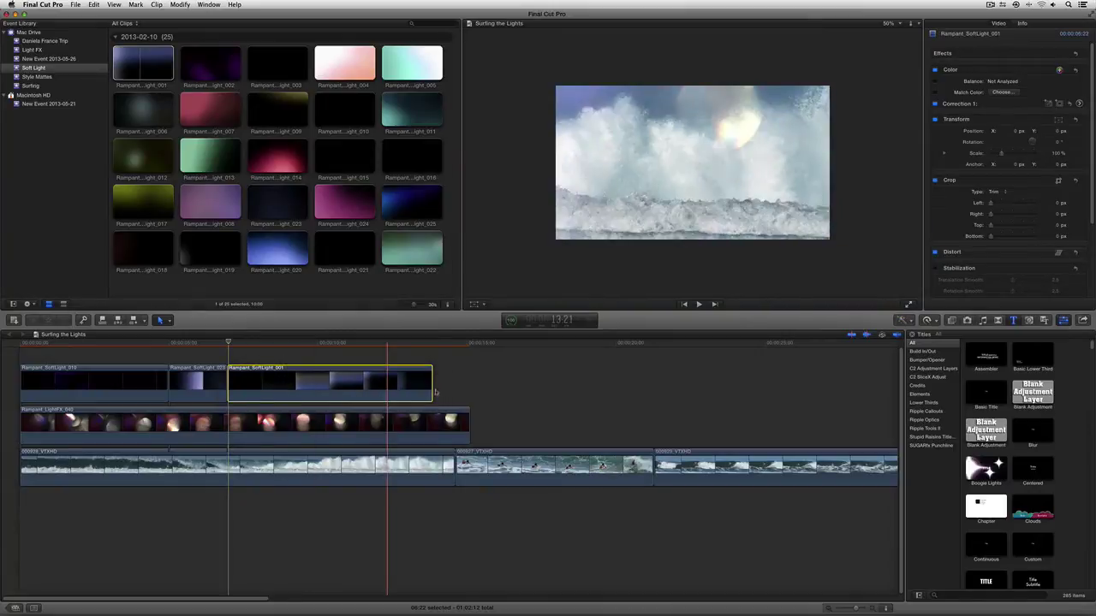
pyautogui.moveTo(441, 387); pyautogui.dragTo(469, 388)
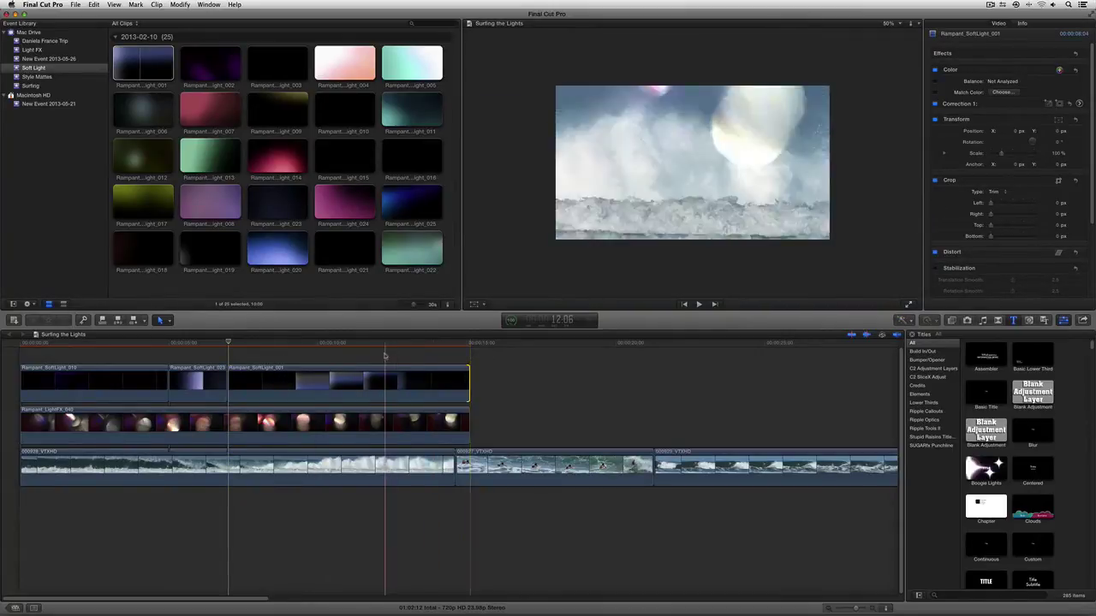
pyautogui.click(169, 345)
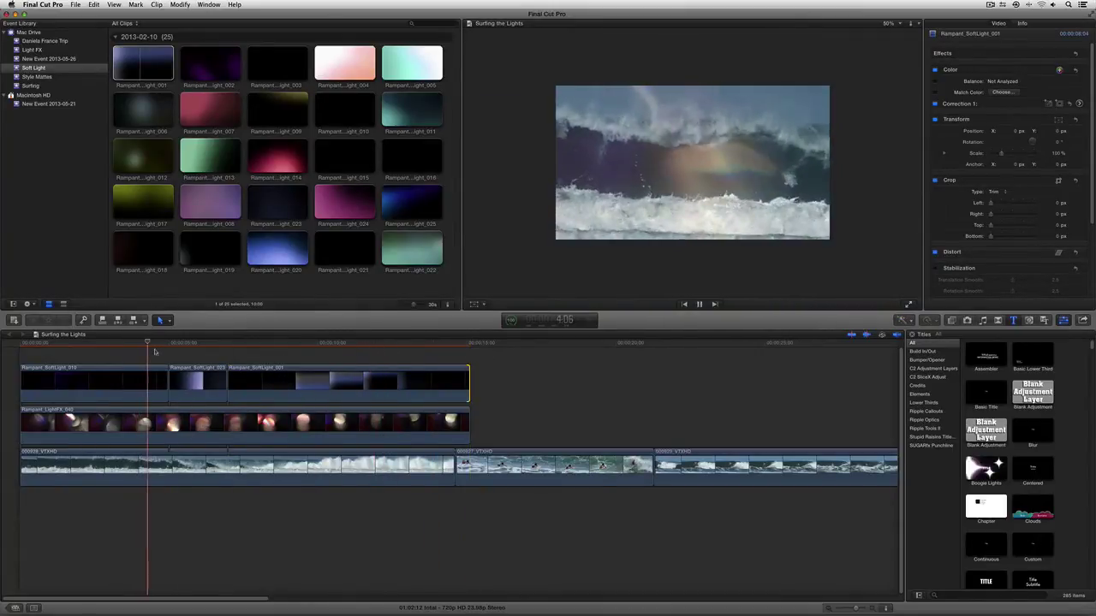
pyautogui.press('space')
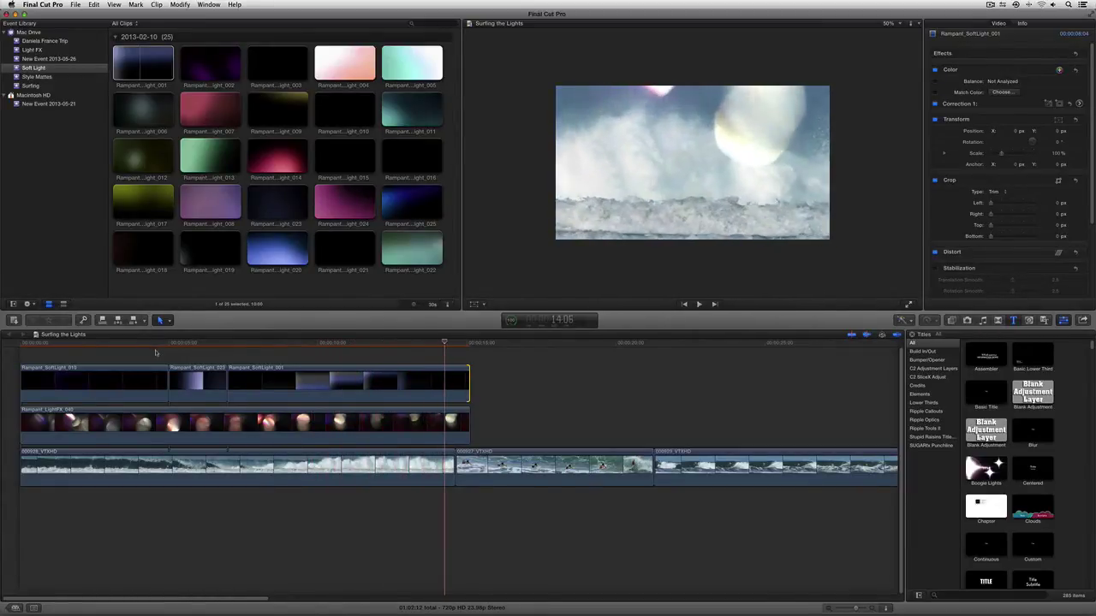
# Connect the later part of Rampant_SoftLight_013 above Rampant_SoftLight_001, starting at about 14:05 and lasting about 5:06, across the first surfing cut.
pyautogui.click(402, 200)
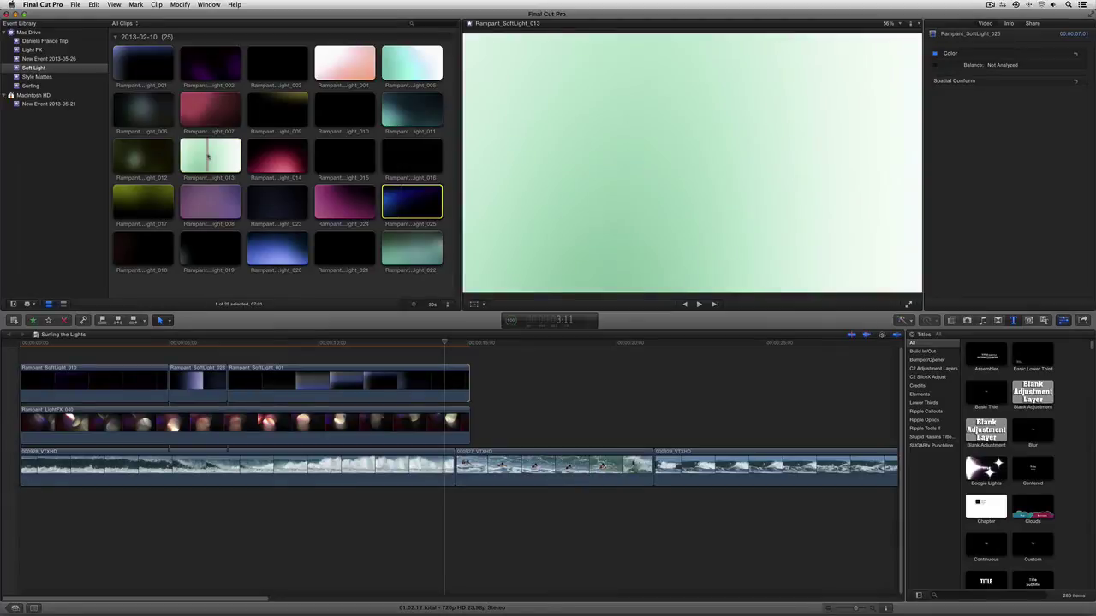
pyautogui.click(208, 156)
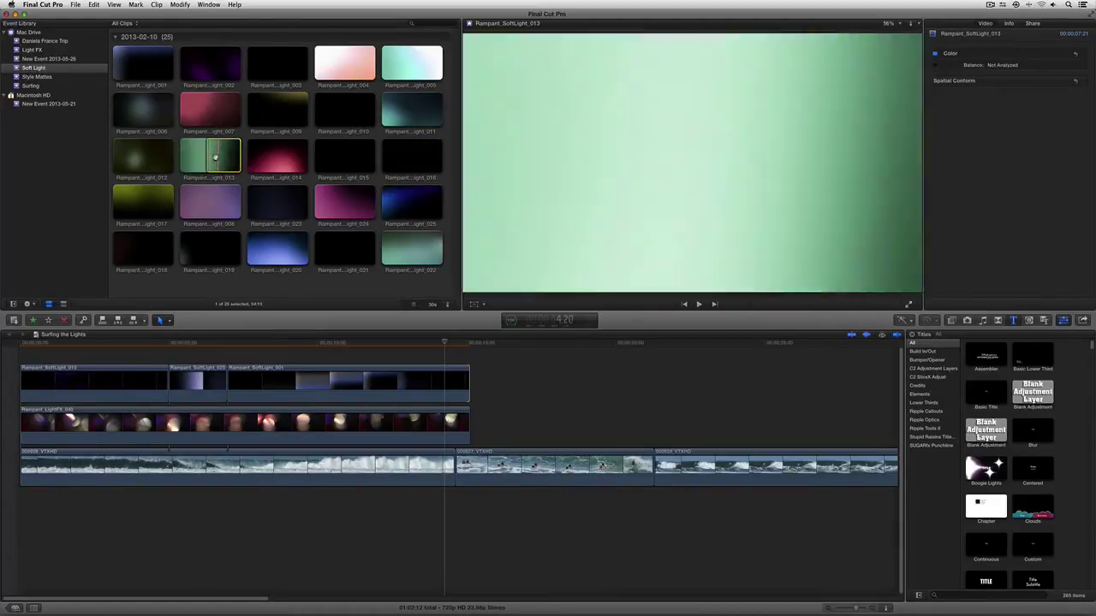
pyautogui.press('q')
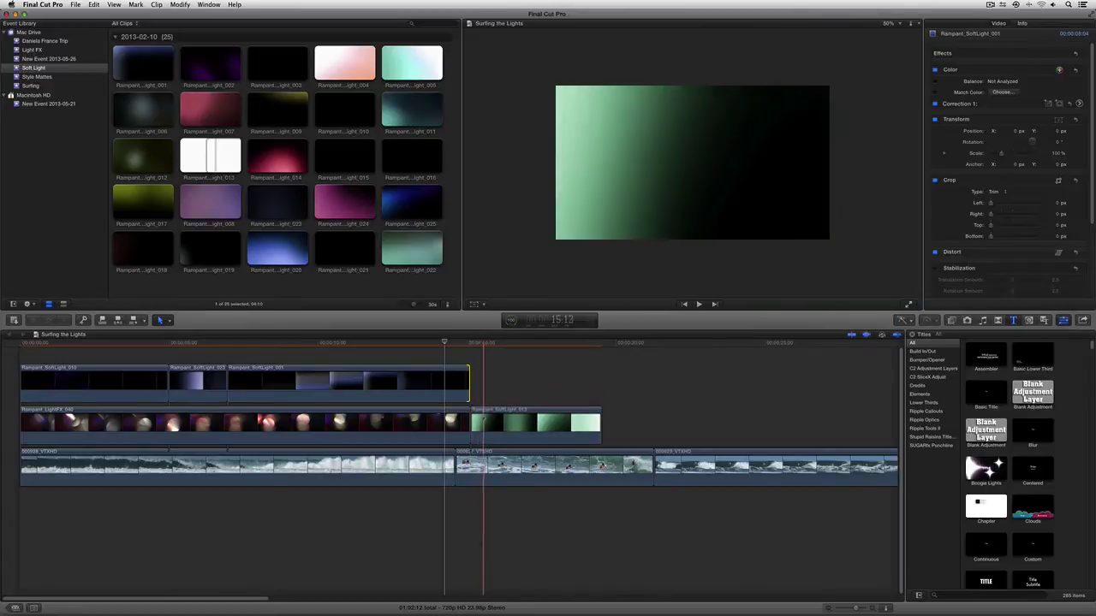
pyautogui.moveTo(483, 420); pyautogui.dragTo(444, 363)
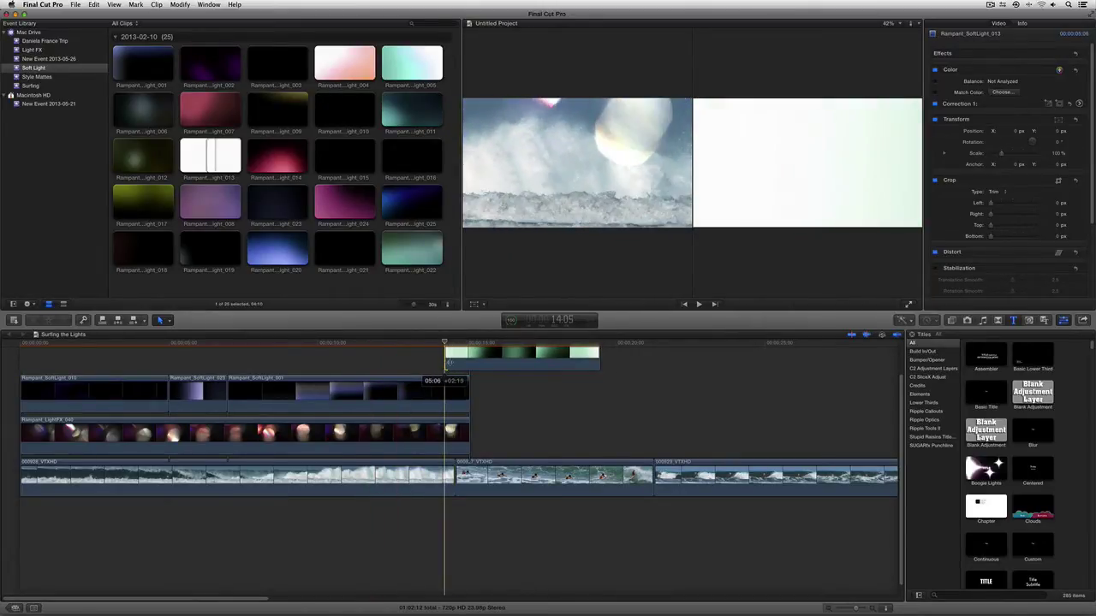
# Set the blend mode of the Rampant_SoftLight_013 clip to Add.
pyautogui.click(419, 344)
pyautogui.click(513, 355)
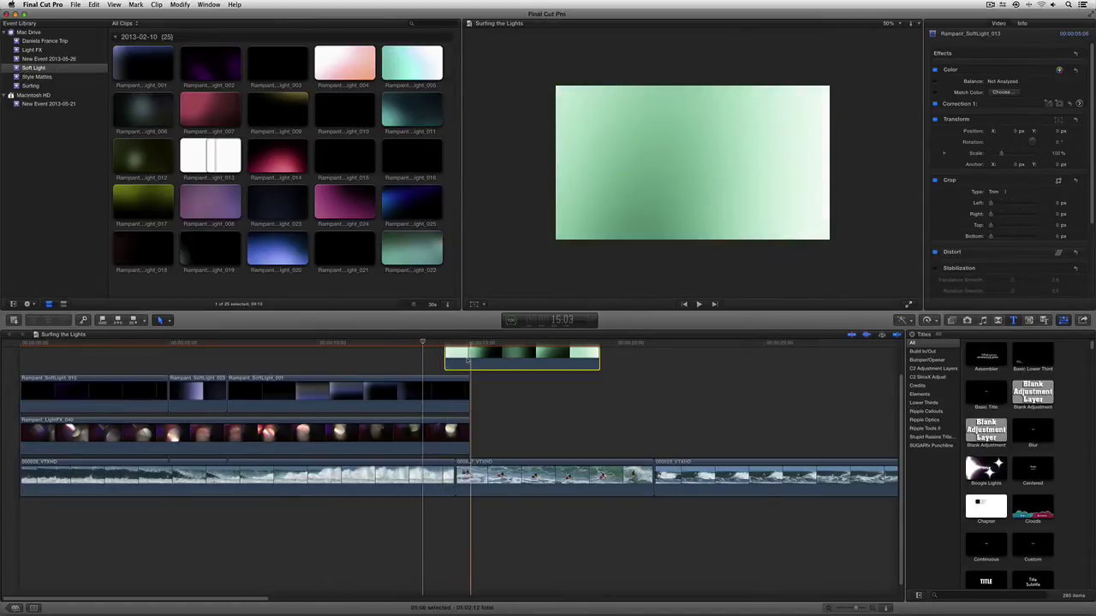
pyautogui.scroll(-1, 936, 260)
pyautogui.scroll(-3, 936, 261)
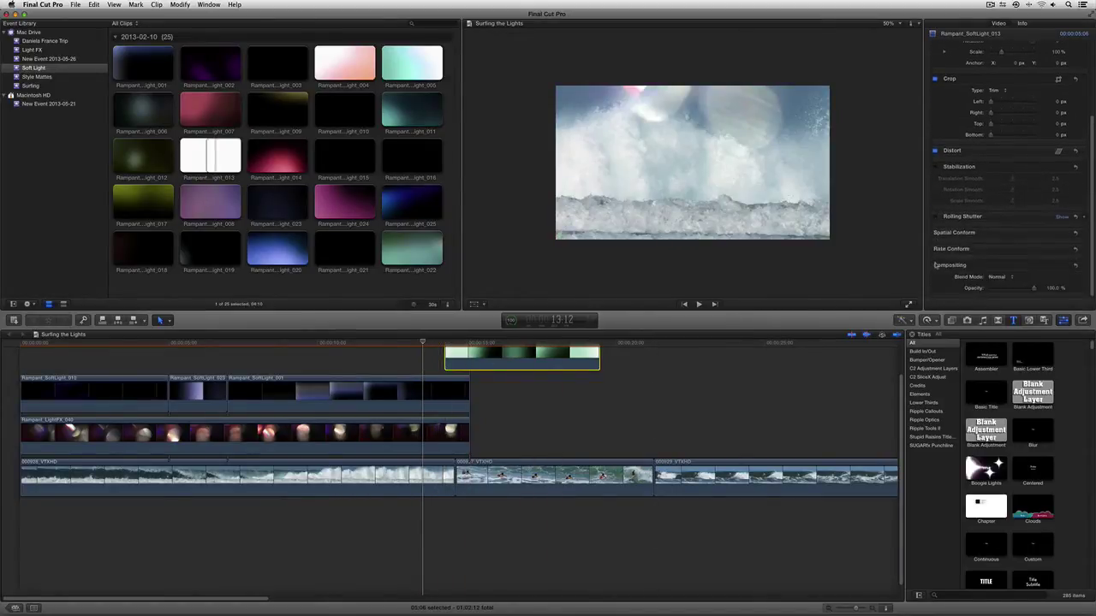
pyautogui.click(997, 277)
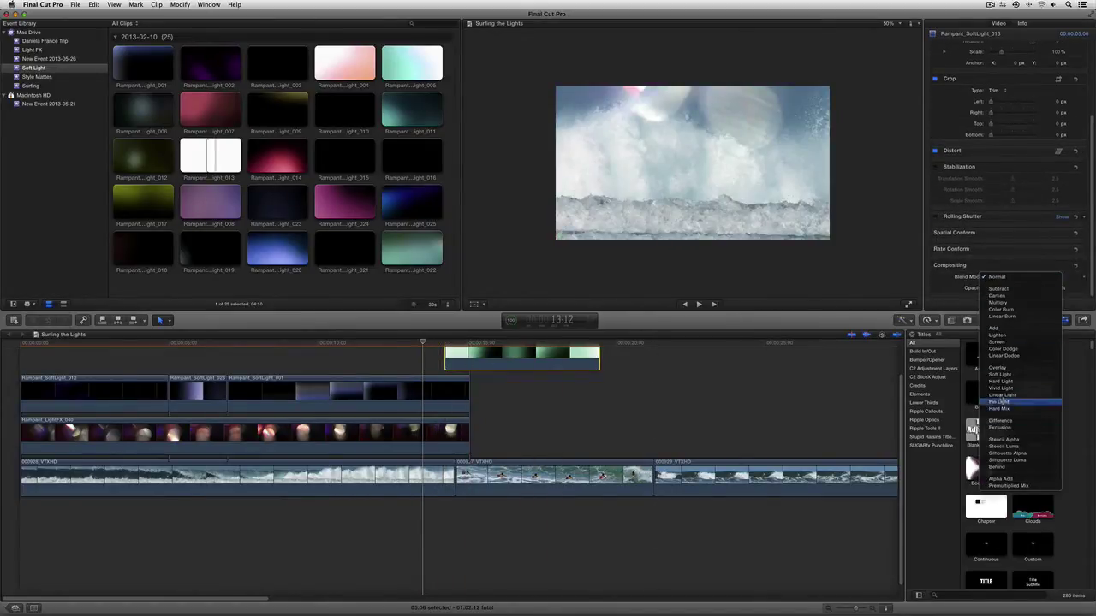
pyautogui.click(994, 328)
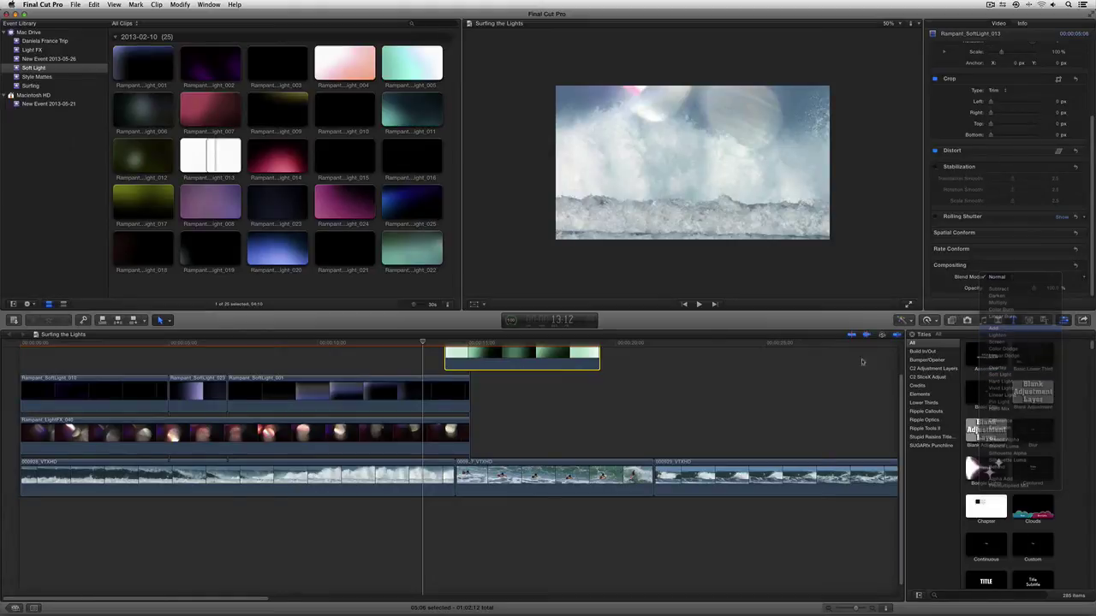
# Play the transition into the second surfing clip from about 11:04 and trim the end of Rampant_SoftLight_013 to 16:19.
pyautogui.click(450, 342)
pyautogui.moveTo(450, 342); pyautogui.dragTo(354, 342)
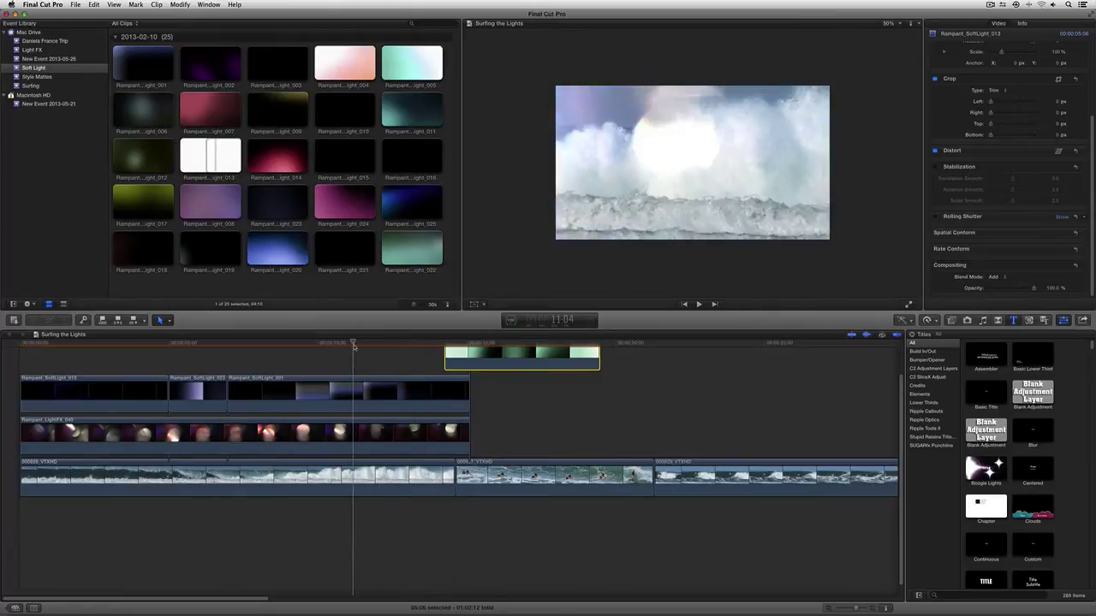
pyautogui.press('space')
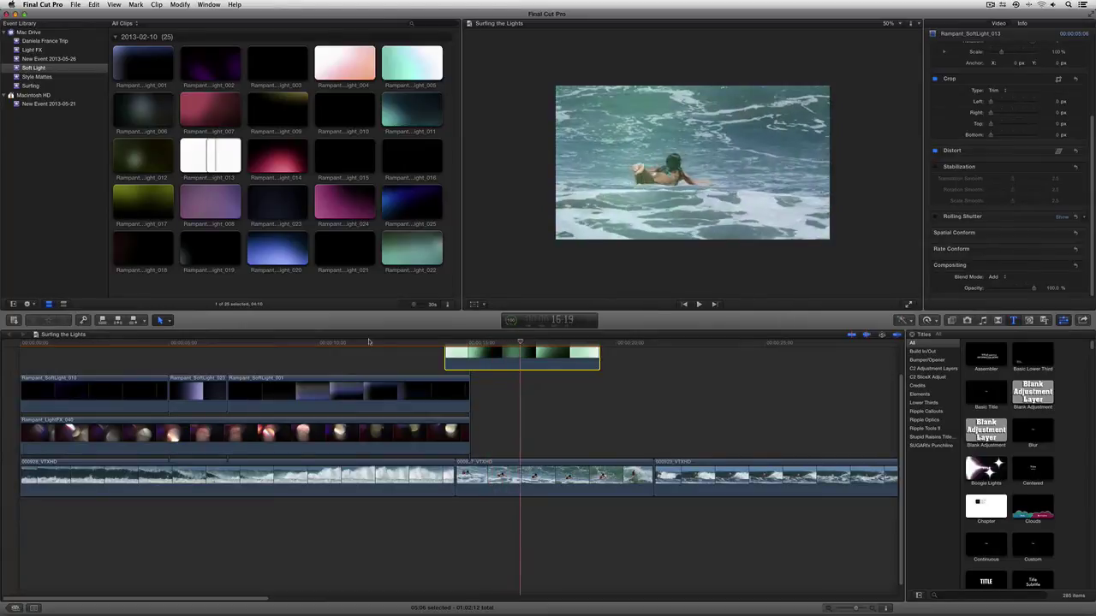
pyautogui.press('space')
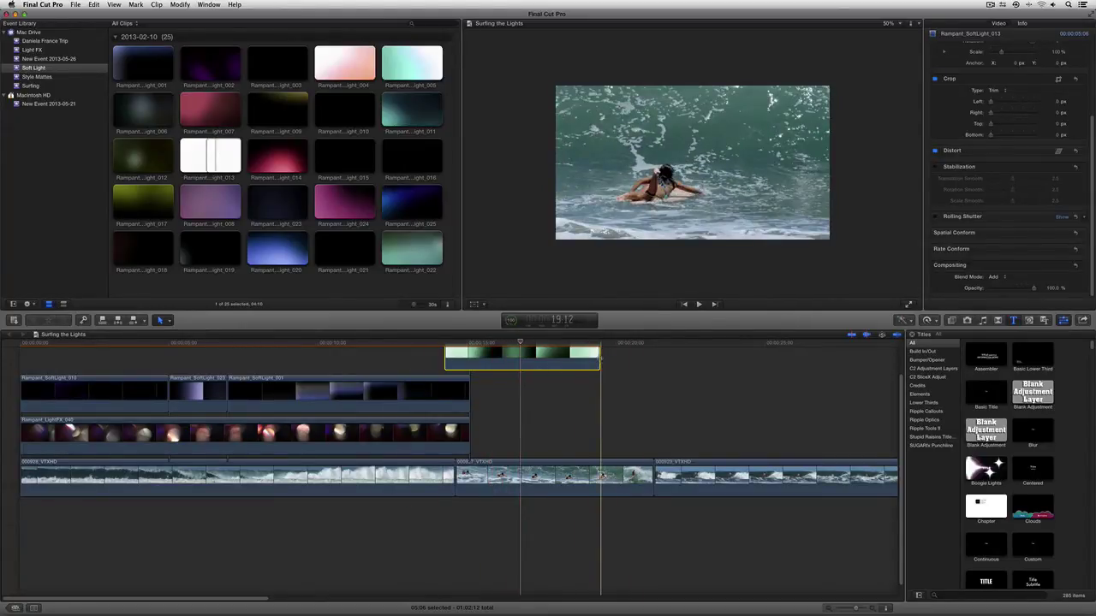
pyautogui.moveTo(600, 357); pyautogui.dragTo(497, 358)
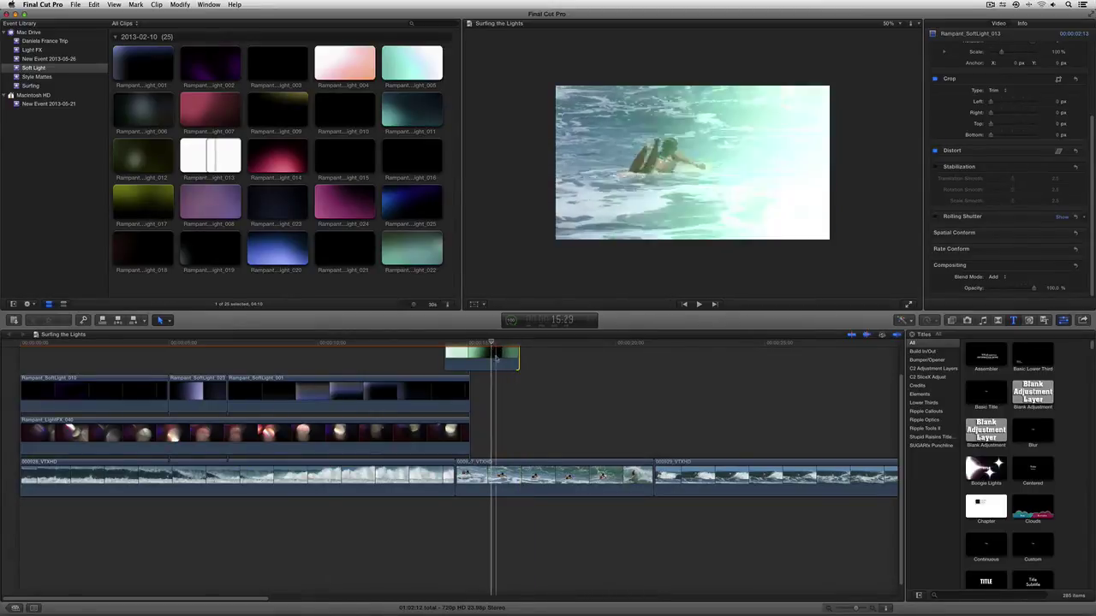
# Keyframe the opacity of Rampant_SoftLight_013 from 100% at about 15:19 to fade out by 16:19, and play back the fade.
pyautogui.click(496, 358)
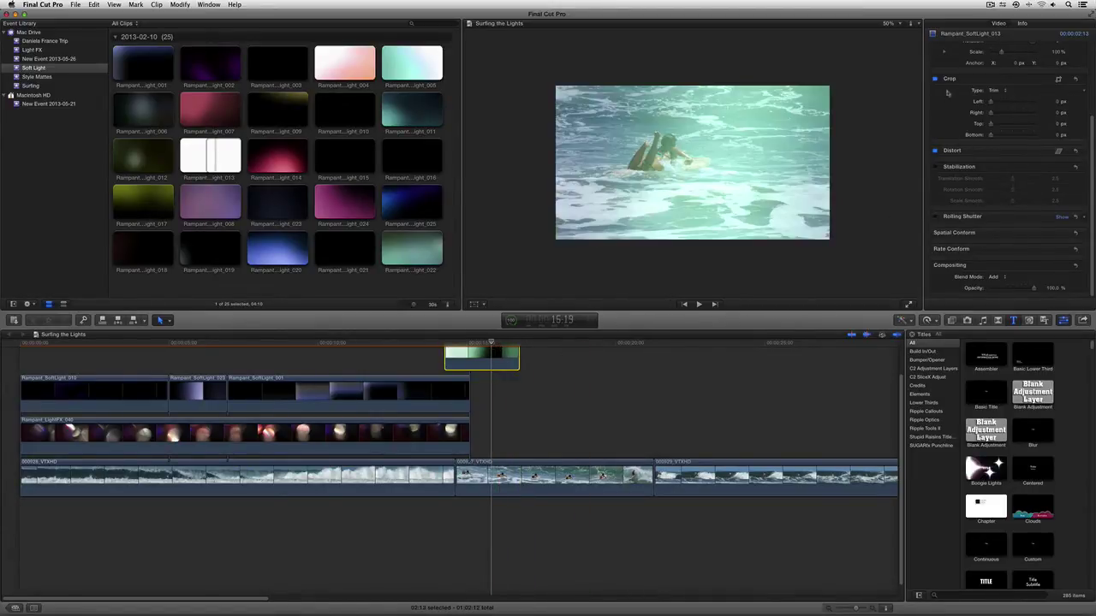
pyautogui.click(1076, 290)
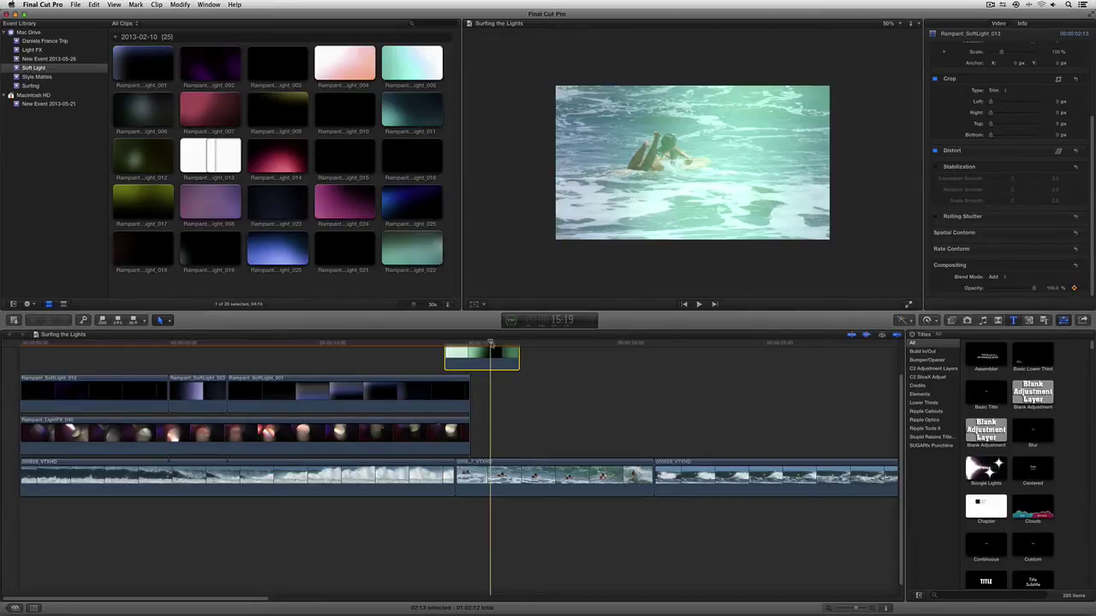
pyautogui.press('space')
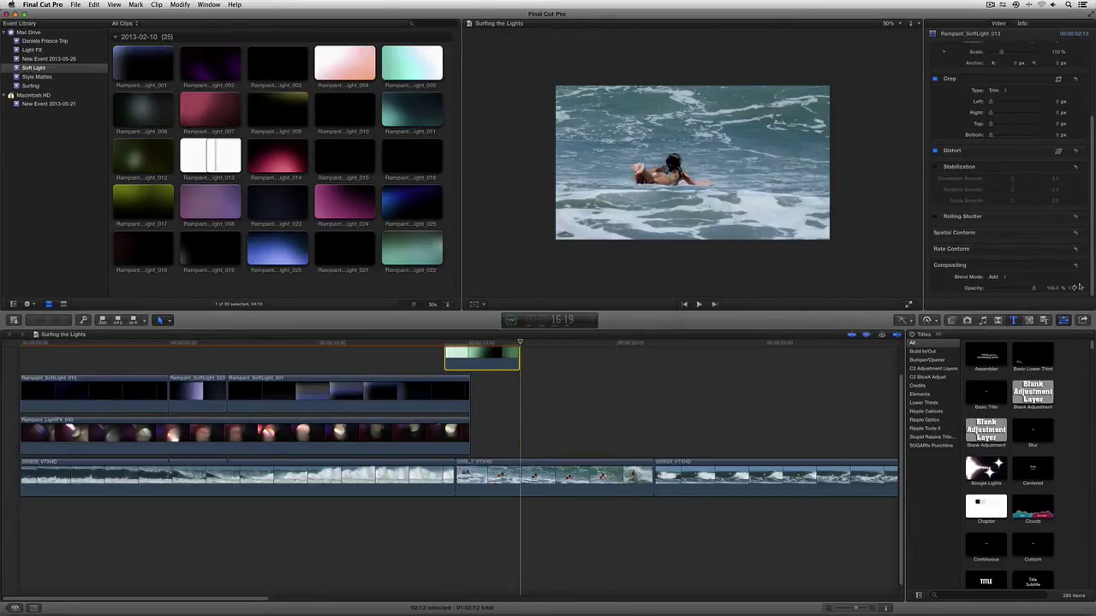
pyautogui.click(1038, 291)
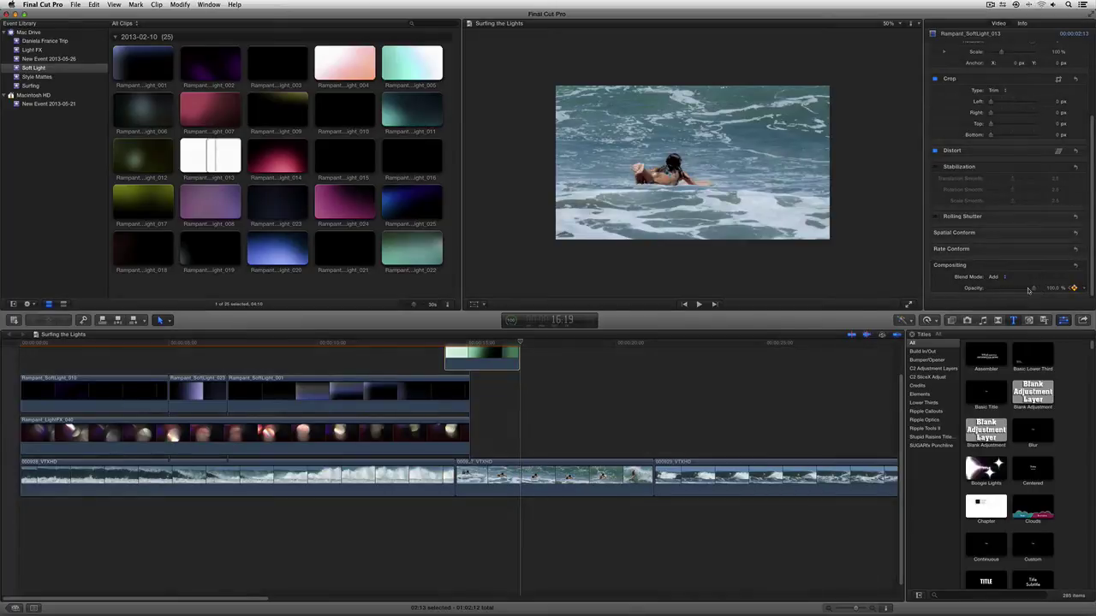
pyautogui.moveTo(1028, 291); pyautogui.dragTo(989, 289)
pyautogui.press('space')
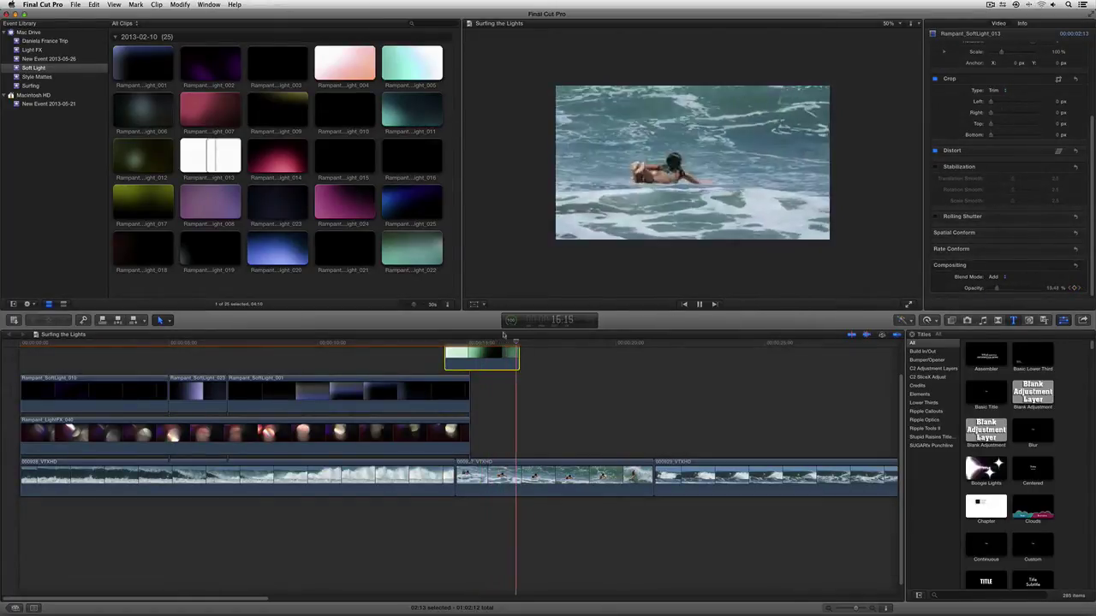
pyautogui.press('space')
pyautogui.click(471, 358)
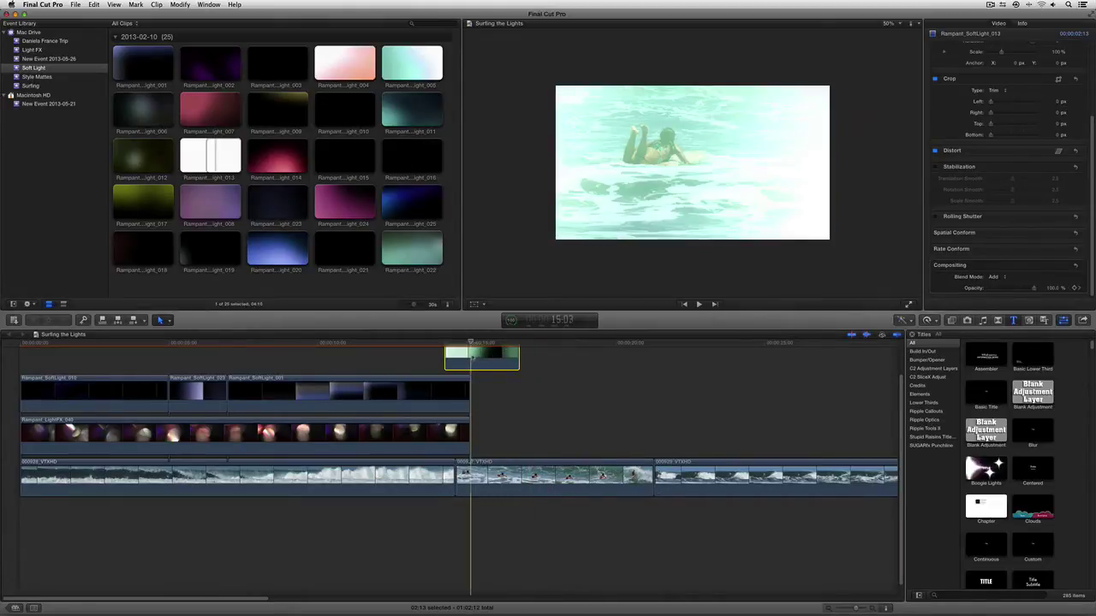
# Preview the Light FX clips and connect Rampant_LightFX_041 directly after Rampant_LightFX_040, starting at about 15:03.
pyautogui.click(41, 50)
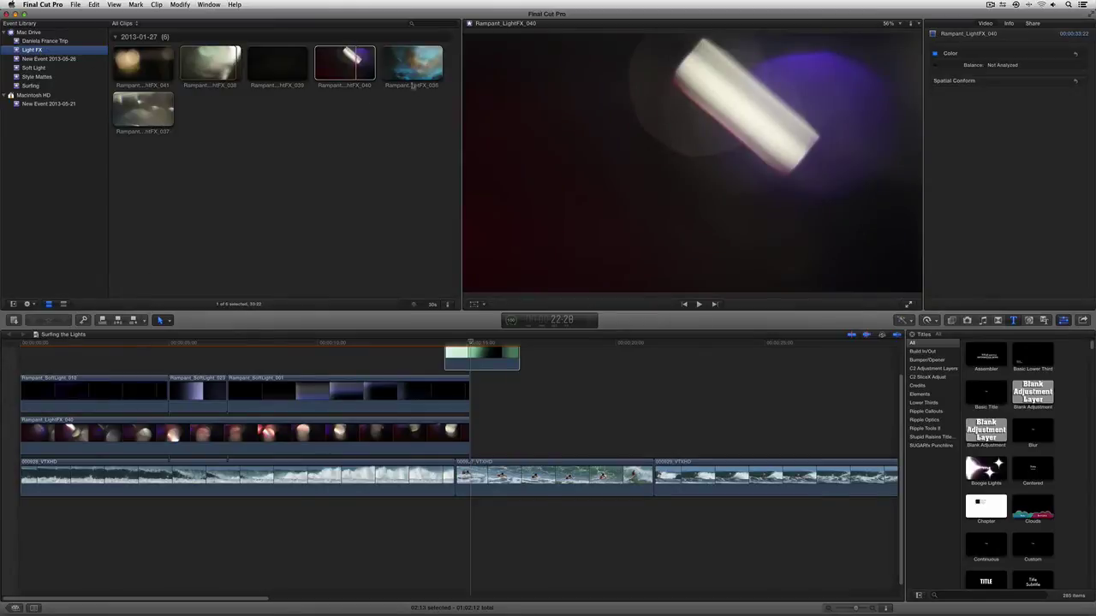
pyautogui.click(414, 85)
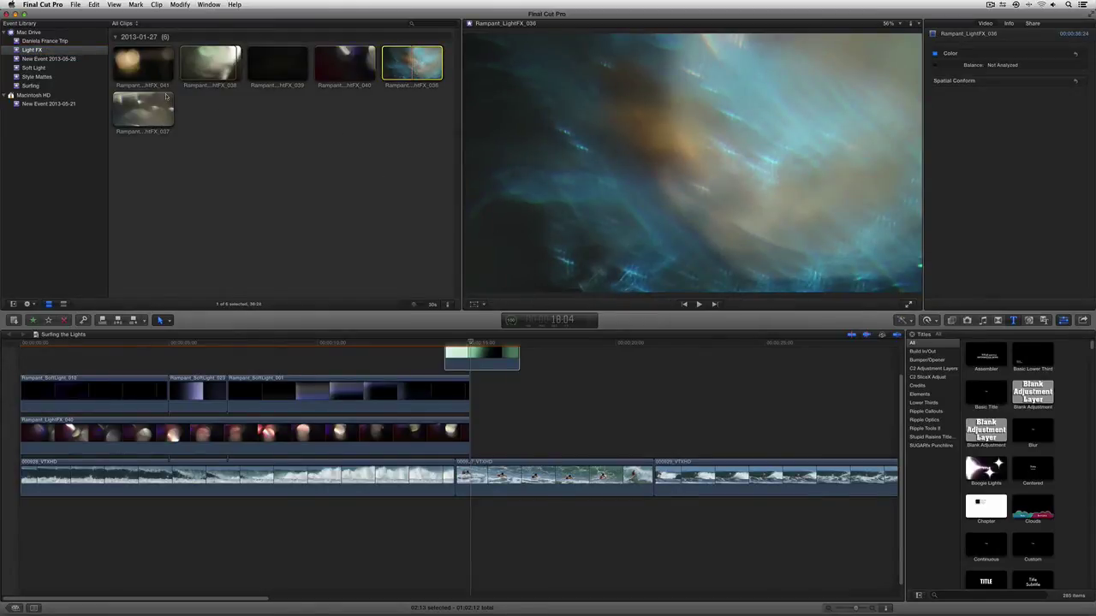
pyautogui.click(142, 65)
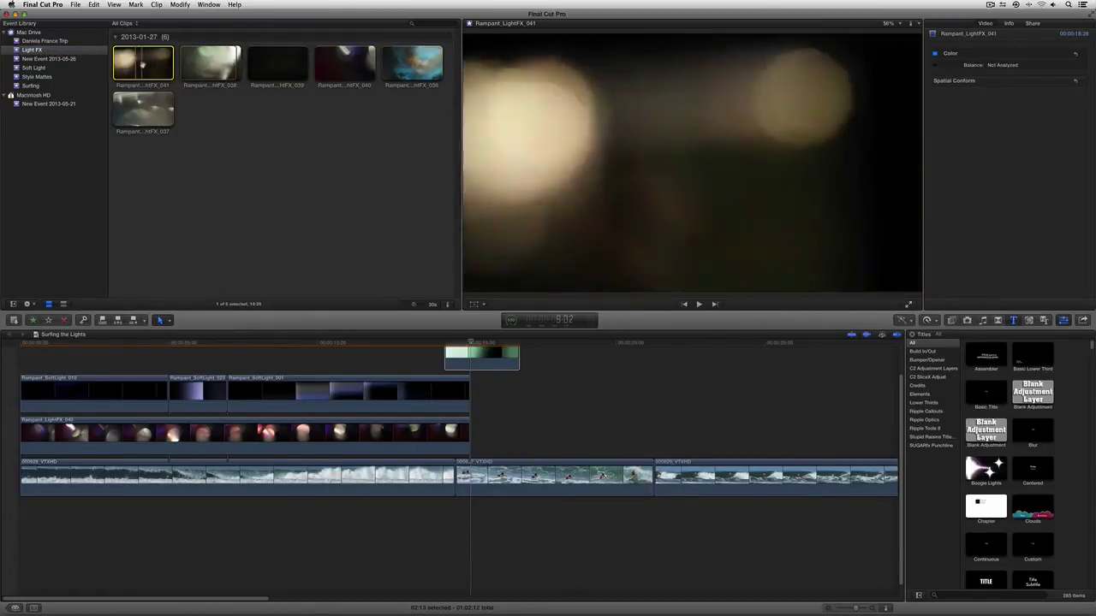
pyautogui.moveTo(126, 64); pyautogui.dragTo(471, 442)
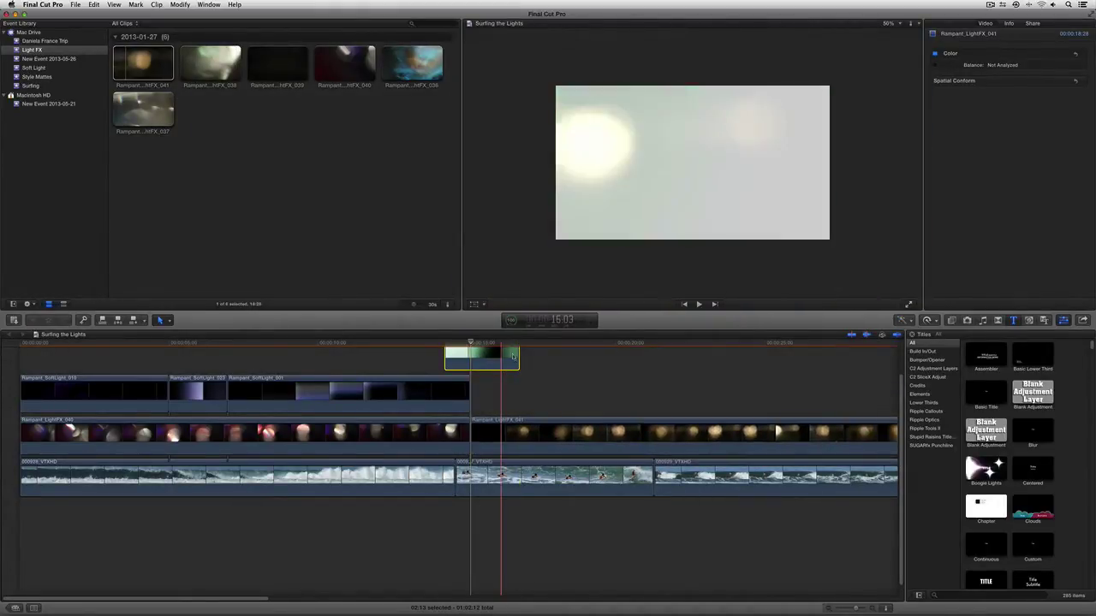
# Turn off skimming in the Surfing the Lights timeline.
pyautogui.click(514, 356)
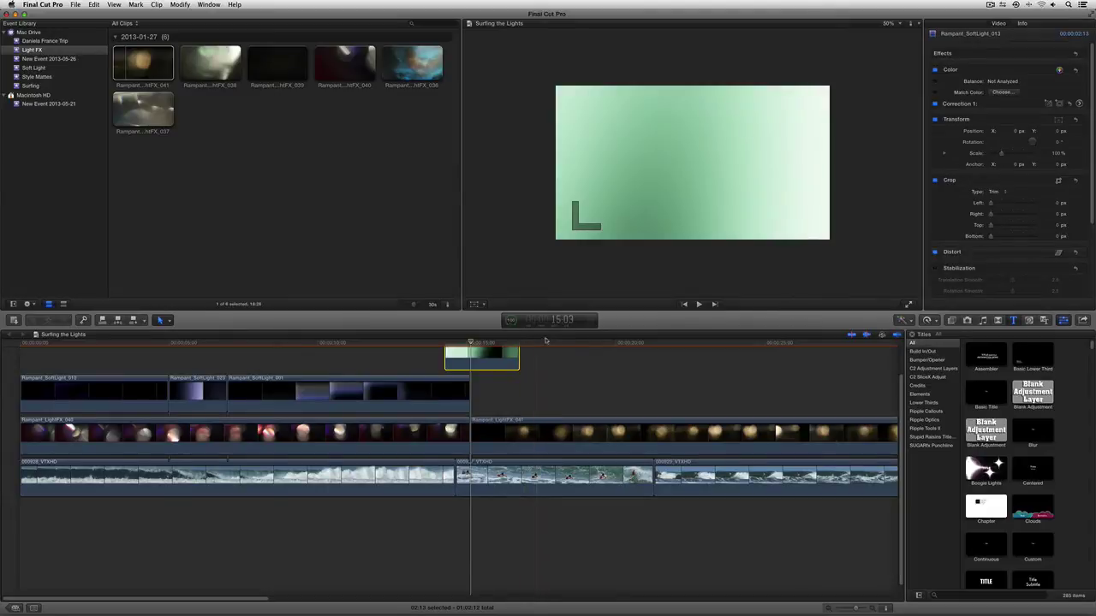
pyautogui.click(643, 343)
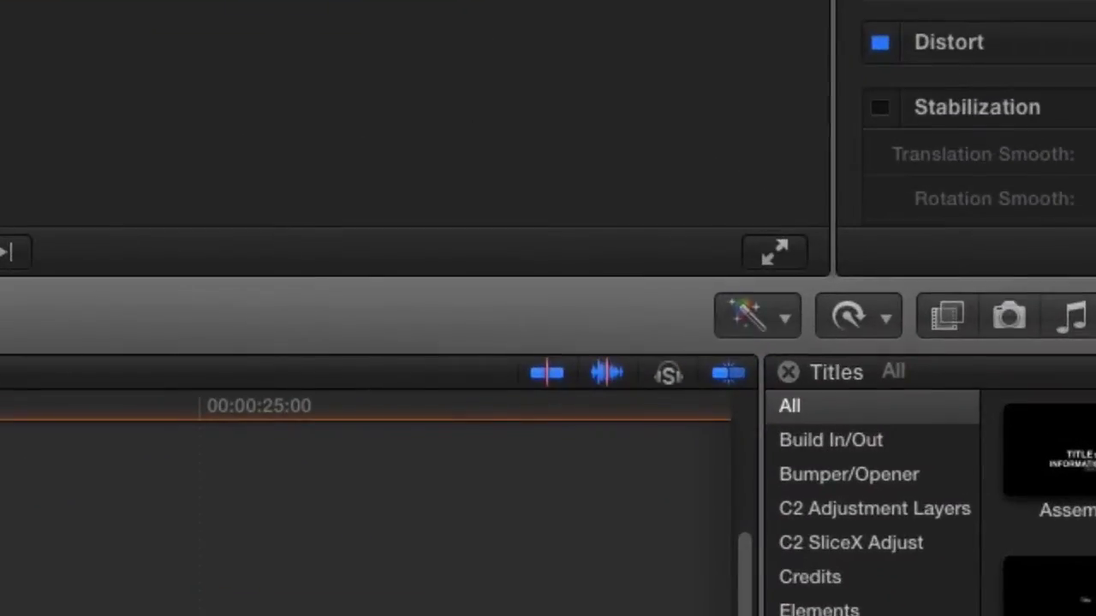
pyautogui.press('s')
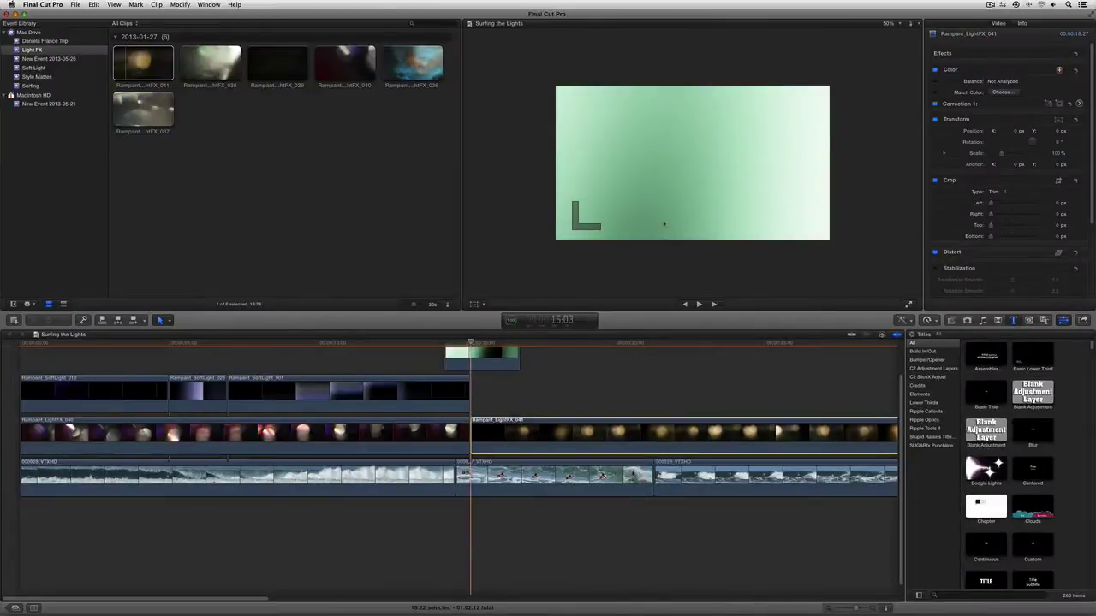
# Keyframe the opacity of Rampant_SoftLight_013 to fade in from 0% at 14:06 to 100% at 15:03.
pyautogui.click(476, 356)
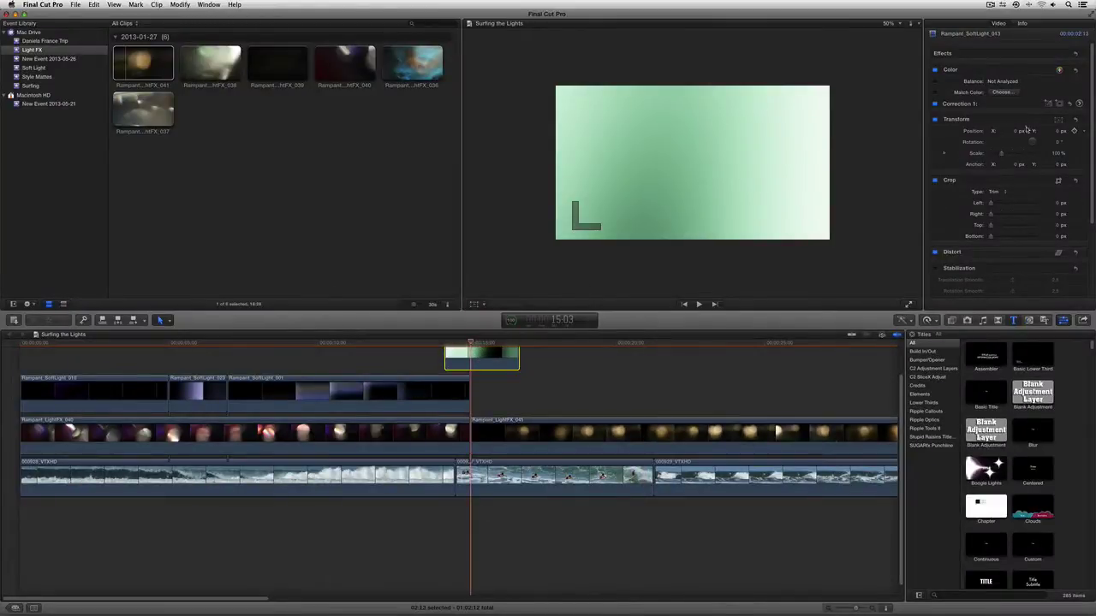
pyautogui.scroll(-4, 938, 211)
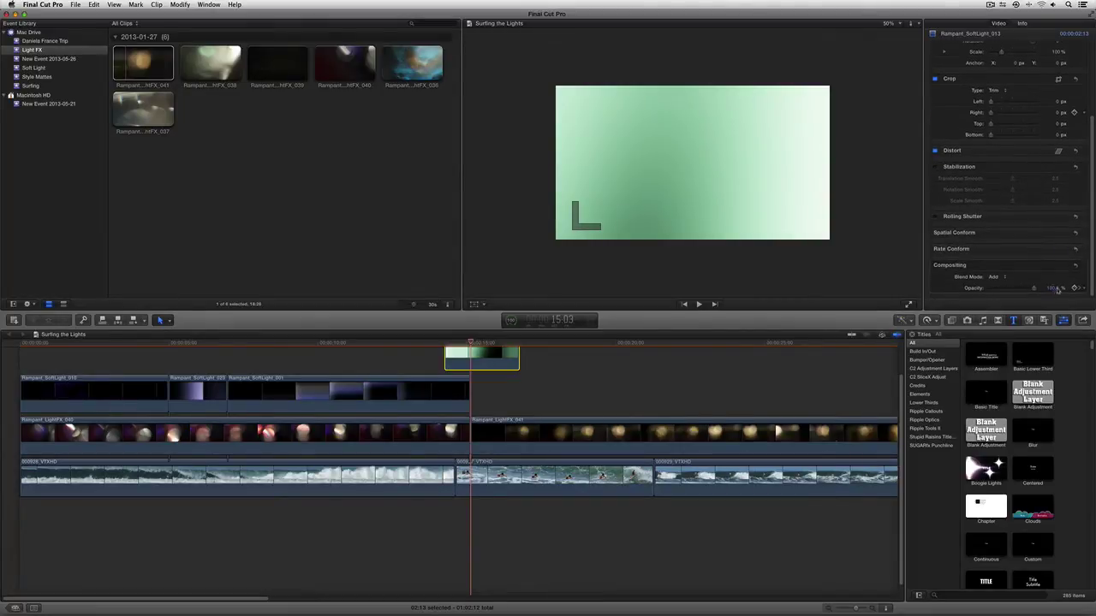
pyautogui.click(1075, 289)
pyautogui.moveTo(471, 338); pyautogui.dragTo(445, 345)
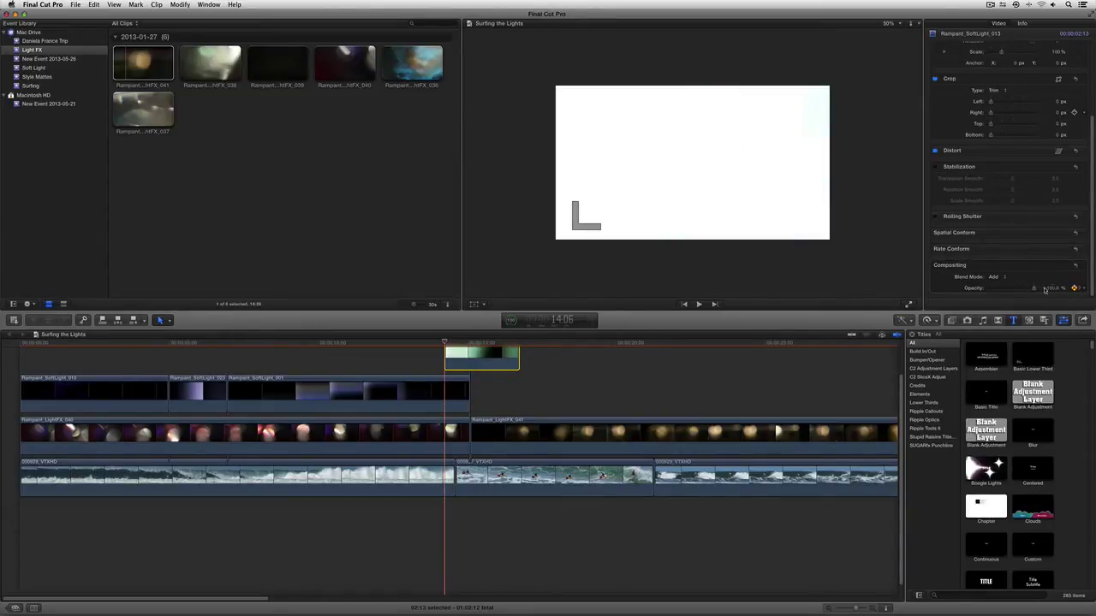
pyautogui.moveTo(1033, 290); pyautogui.dragTo(962, 294)
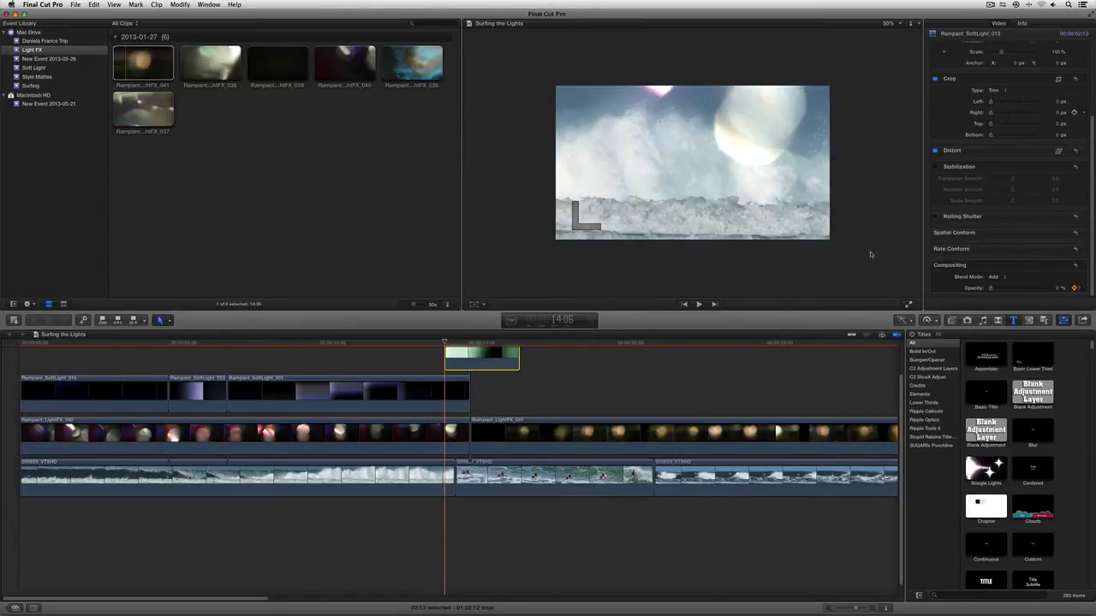
# Shift the Rampant_SoftLight_013 clip about half a second earlier and play back the transition across the first surfing cut.
pyautogui.moveTo(445, 342)
pyautogui.mouseDown()
pyautogui.moveTo(485, 342)
pyautogui.moveTo(445, 343)
pyautogui.moveTo(476, 363)
pyautogui.moveTo(428, 343)
pyautogui.moveTo(452, 340)
pyautogui.moveTo(431, 342)
pyautogui.mouseUp()
pyautogui.press('space')
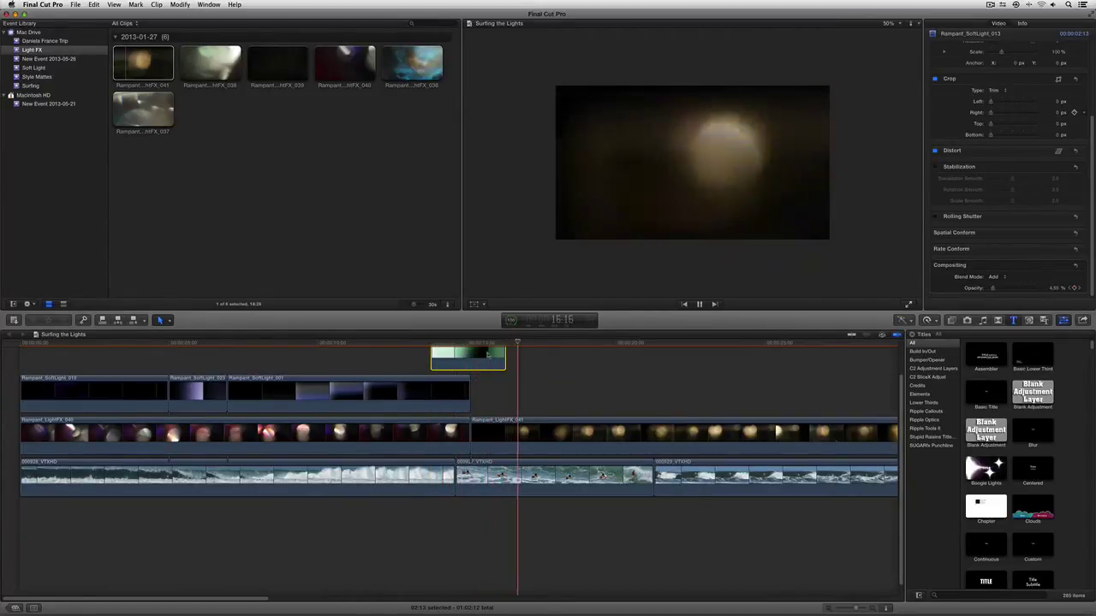
pyautogui.press('space')
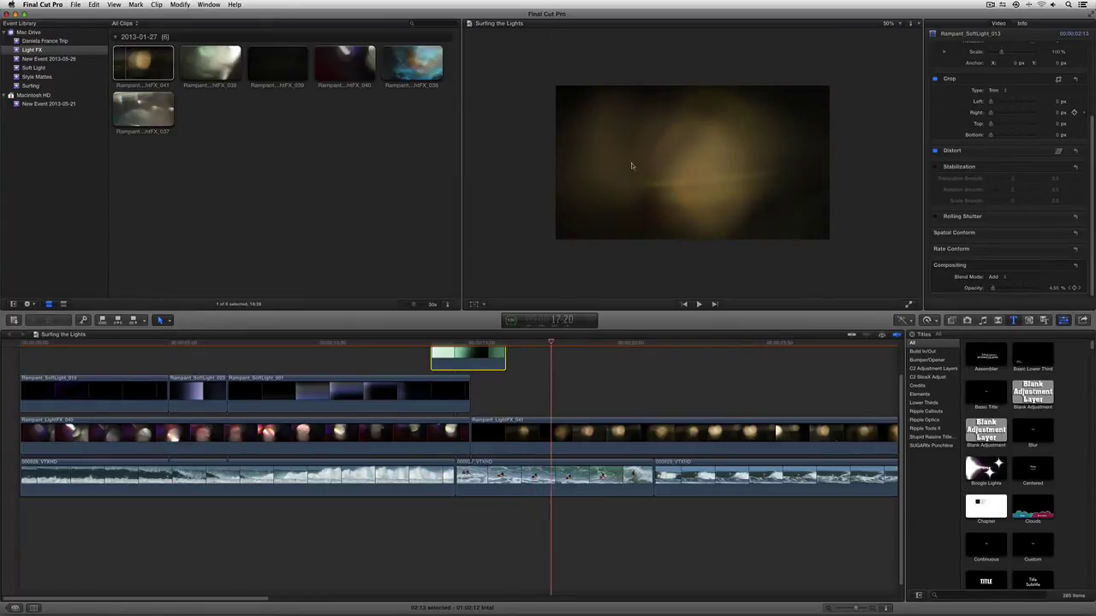
# Color-correct Rampant_LightFX_041 by shifting its midtones toward blue by about 81%.
pyautogui.click(558, 431)
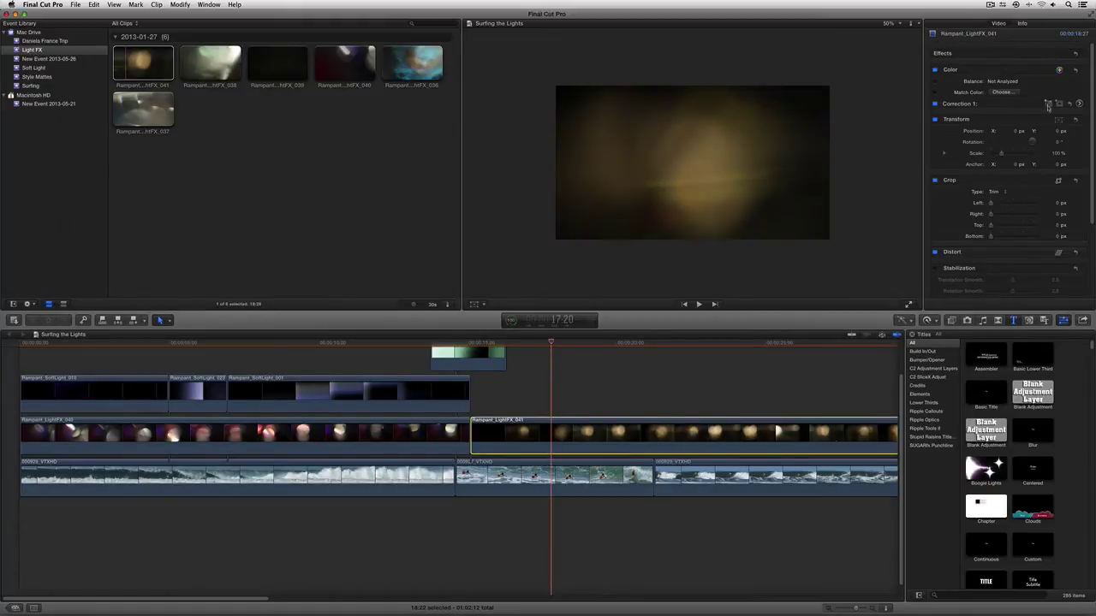
pyautogui.click(1078, 104)
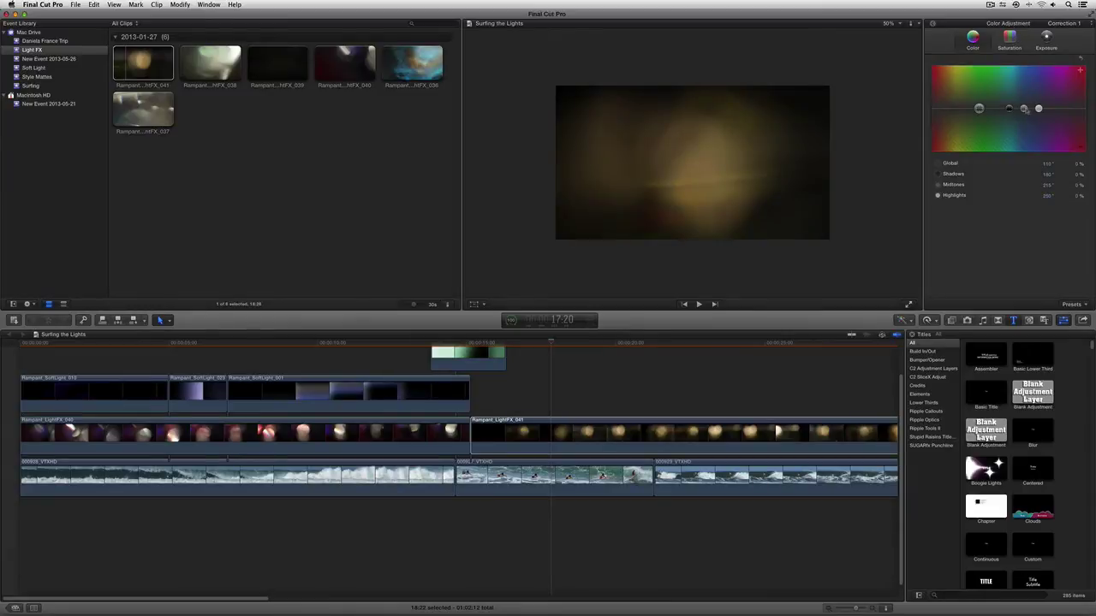
pyautogui.moveTo(1023, 109); pyautogui.dragTo(1019, 75)
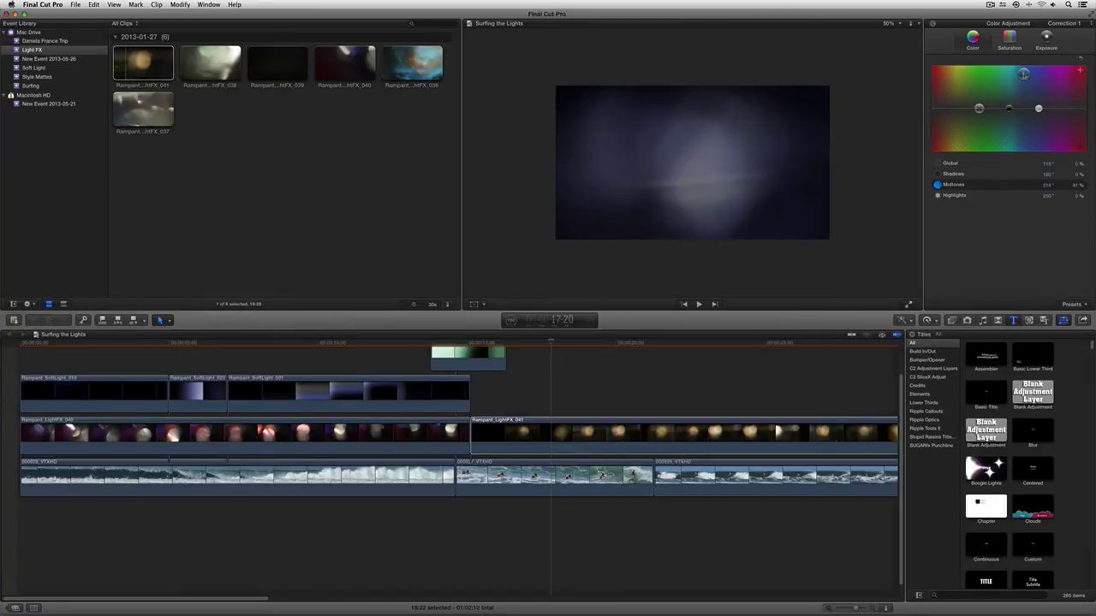
pyautogui.click(932, 24)
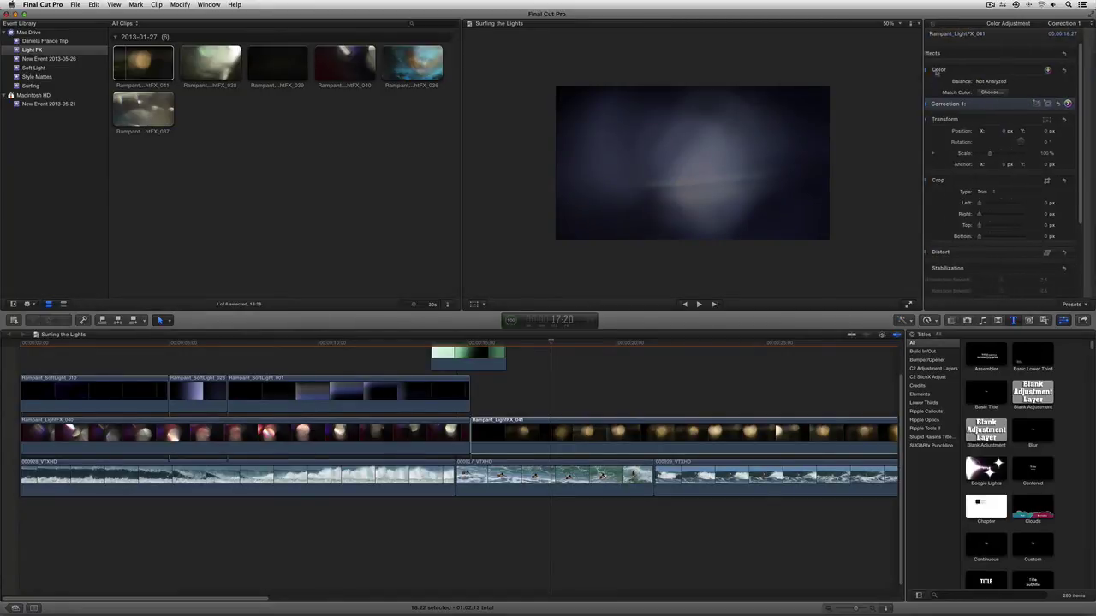
# Set the blend mode of Rampant_LightFX_041 to Add and play back the composite over the surfing clips.
pyautogui.scroll(-5, 928, 141)
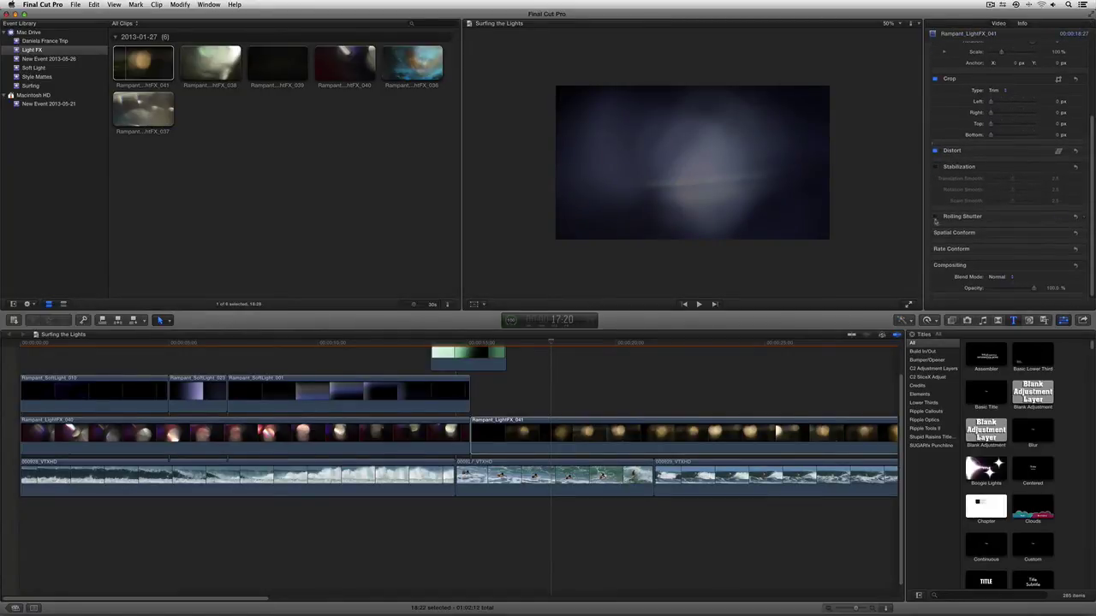
pyautogui.click(1002, 277)
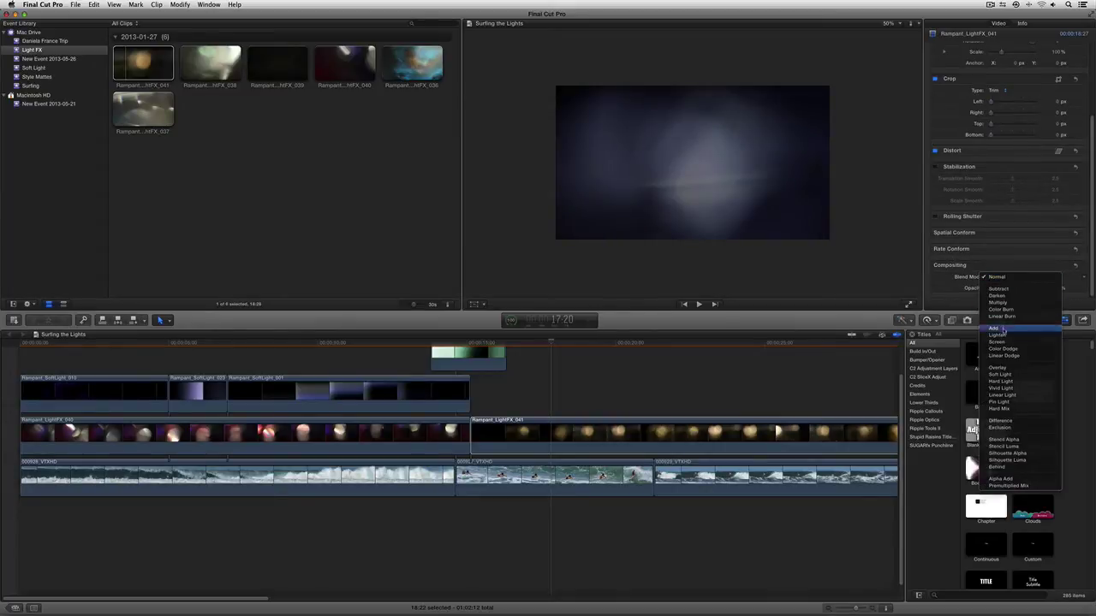
pyautogui.click(995, 329)
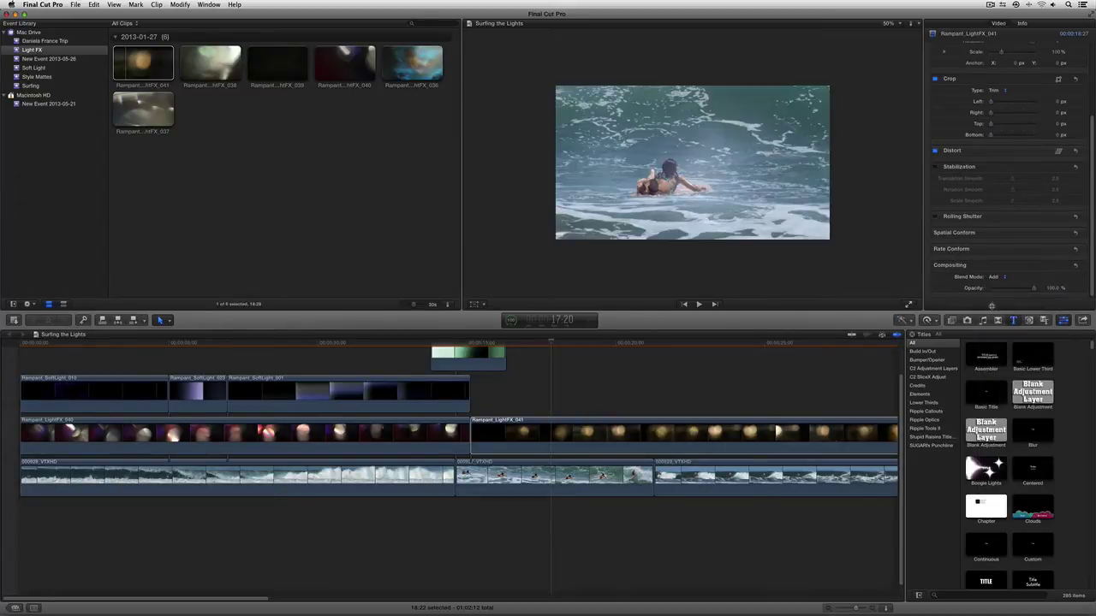
pyautogui.press('space')
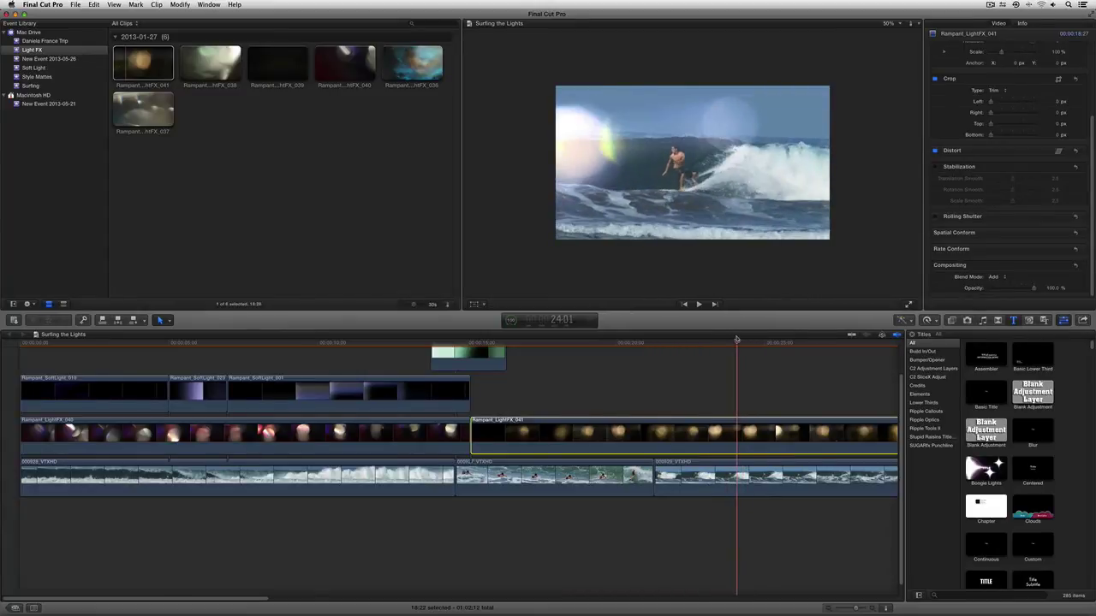
# Switch Rampant_LightFX_041 to Normal blending to compare its corrected color with the source clip, and restore Add.
pyautogui.click(996, 278)
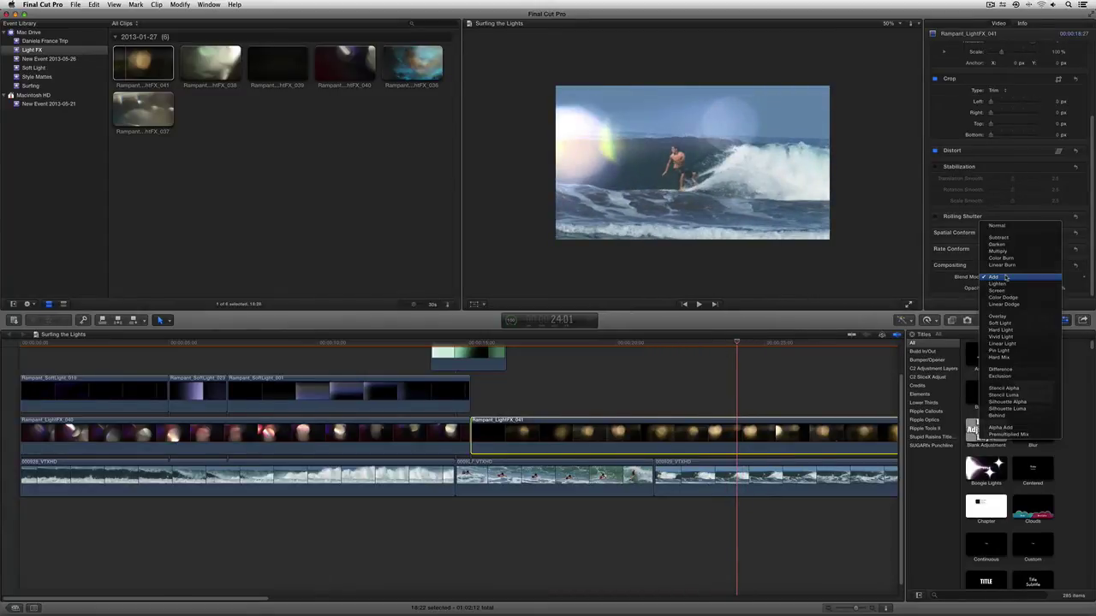
pyautogui.click(1010, 227)
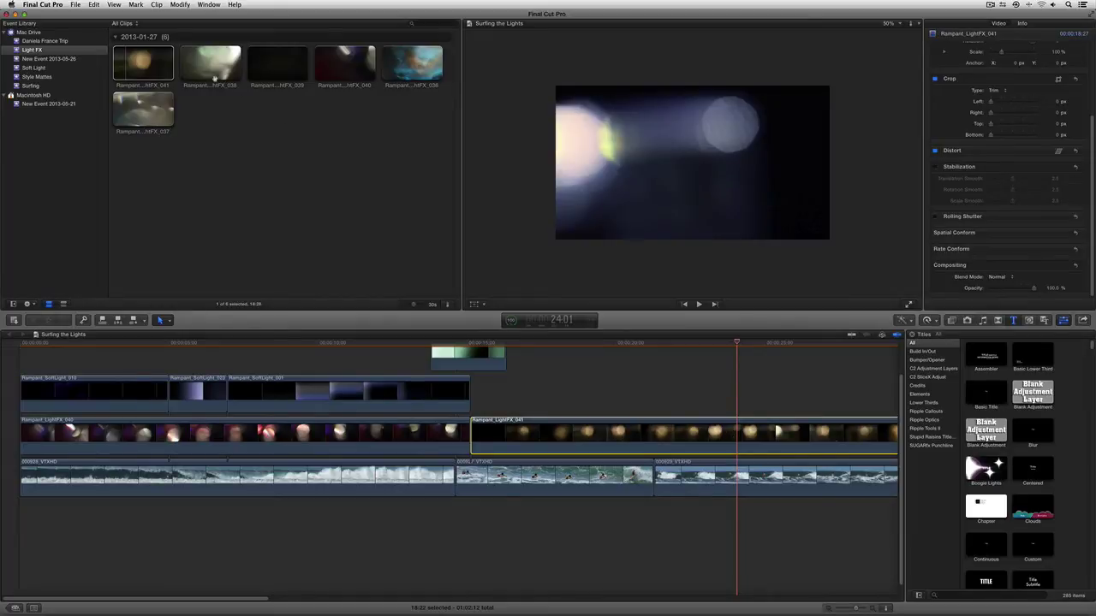
pyautogui.click(162, 64)
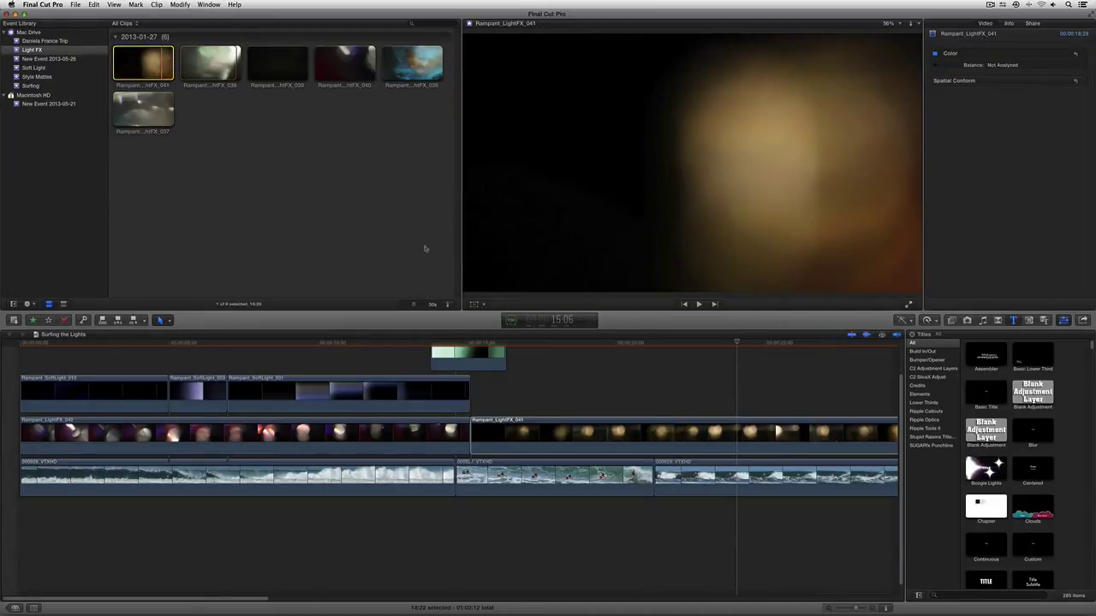
pyautogui.click(726, 436)
pyautogui.press('s')
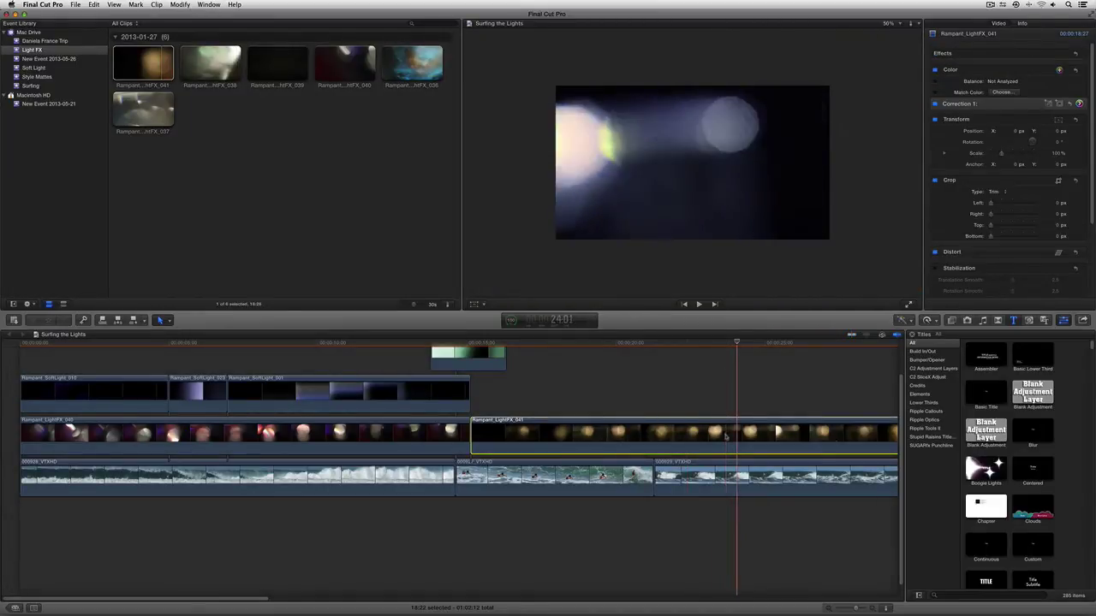
pyautogui.scroll(-4, 993, 223)
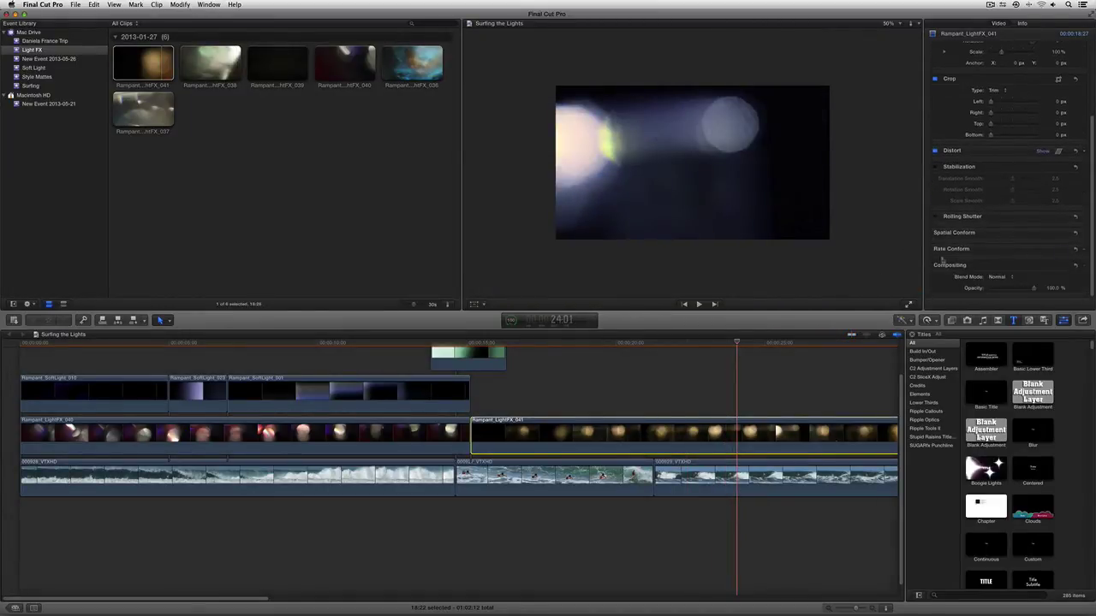
pyautogui.click(997, 277)
pyautogui.click(995, 329)
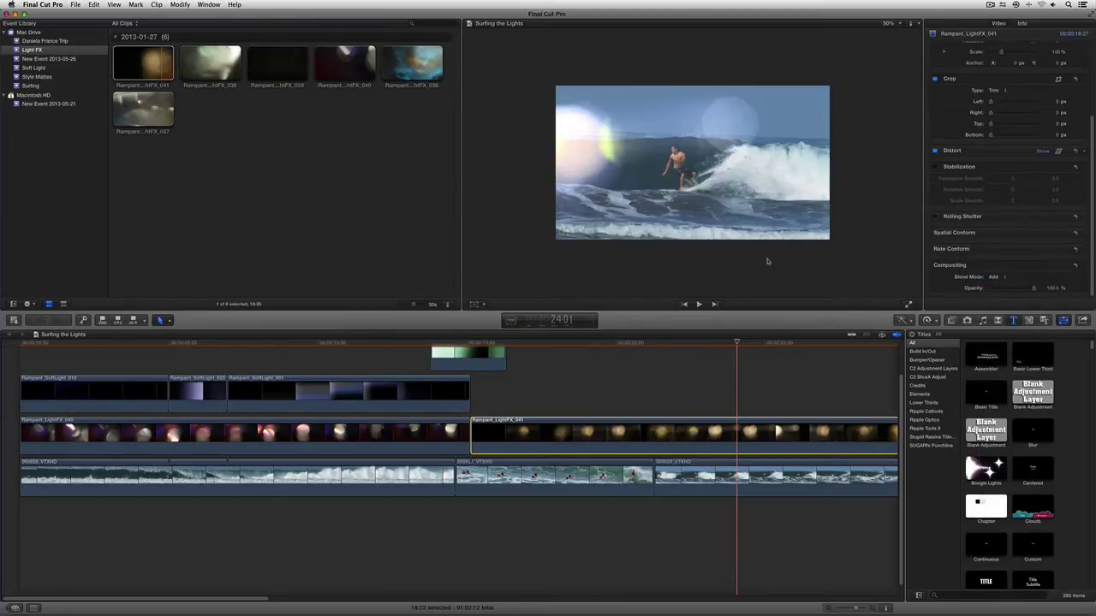
# Tint the highlights of Rampant_SoftLight_013 blue at 244° and 71%, and play back the transition.
pyautogui.moveTo(478, 344); pyautogui.dragTo(455, 342)
pyautogui.click(471, 360)
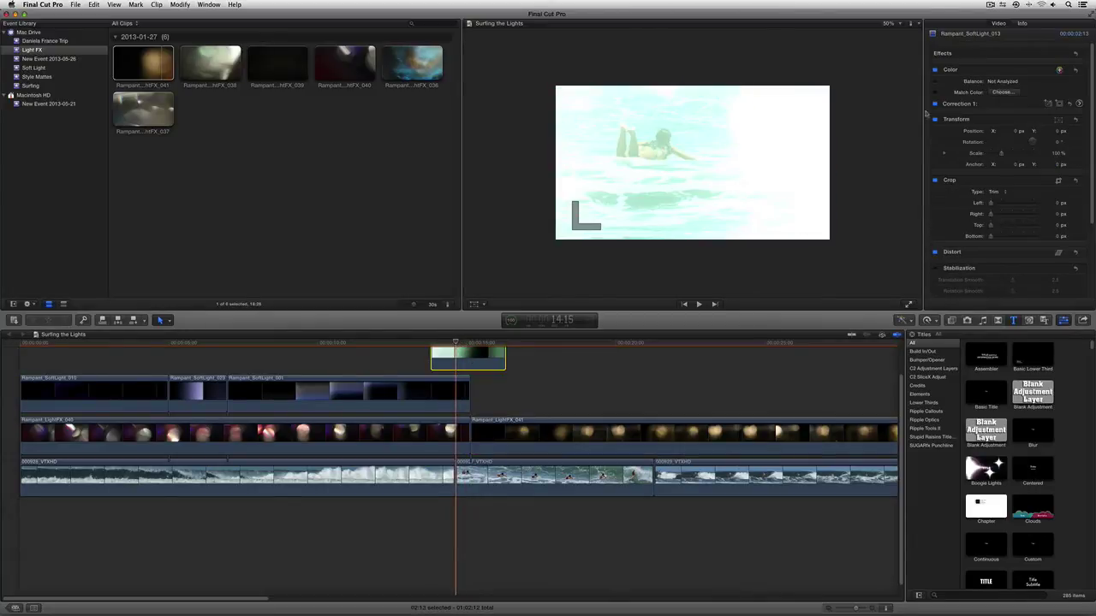
pyautogui.click(1078, 104)
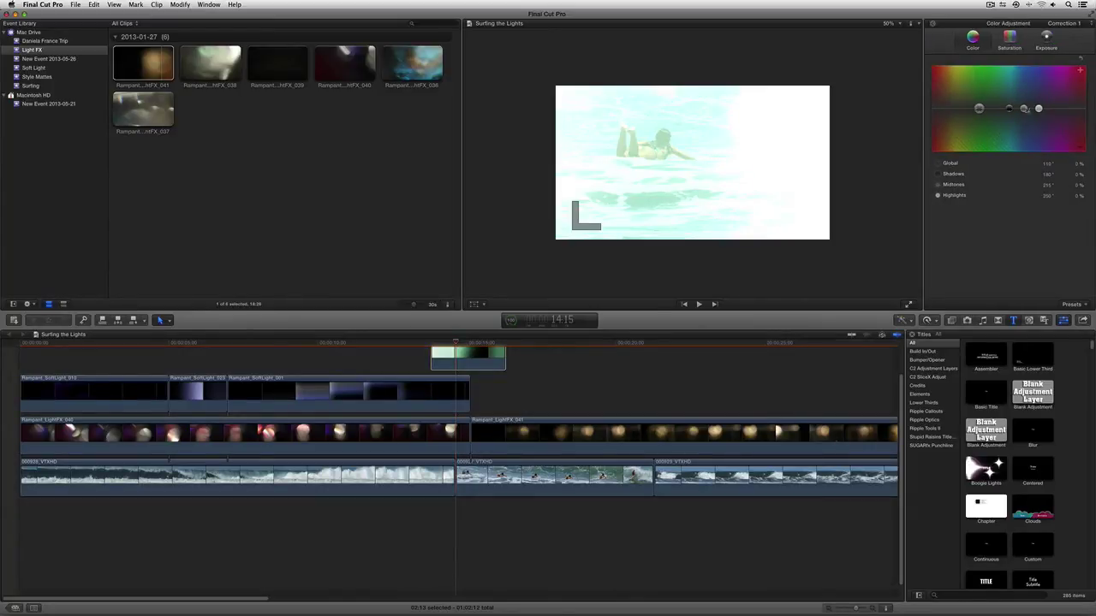
pyautogui.moveTo(1039, 109); pyautogui.dragTo(1040, 103)
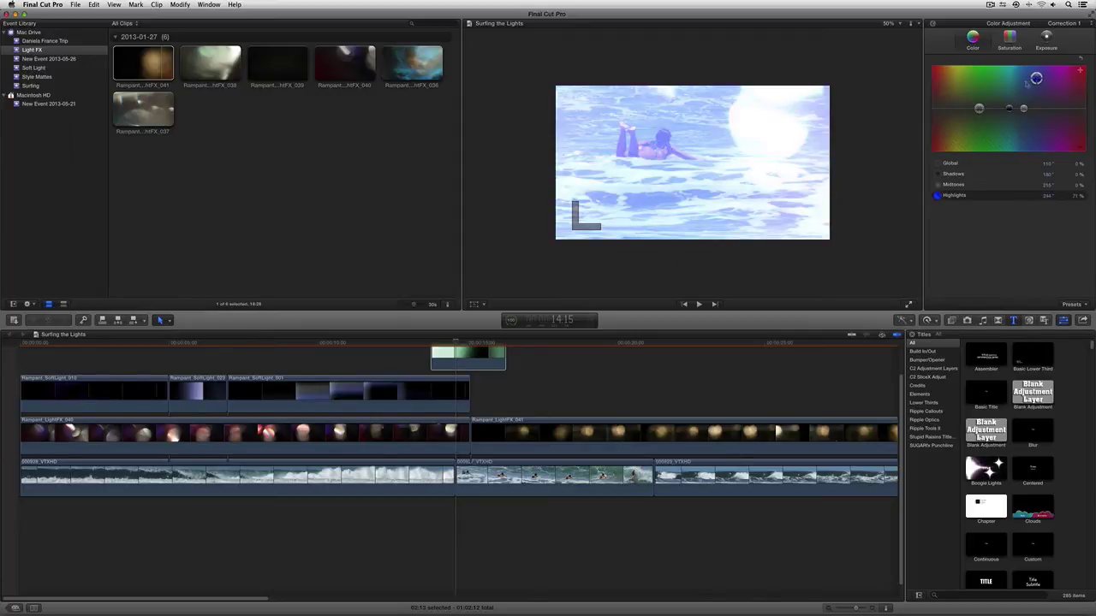
pyautogui.click(436, 358)
pyautogui.press('space')
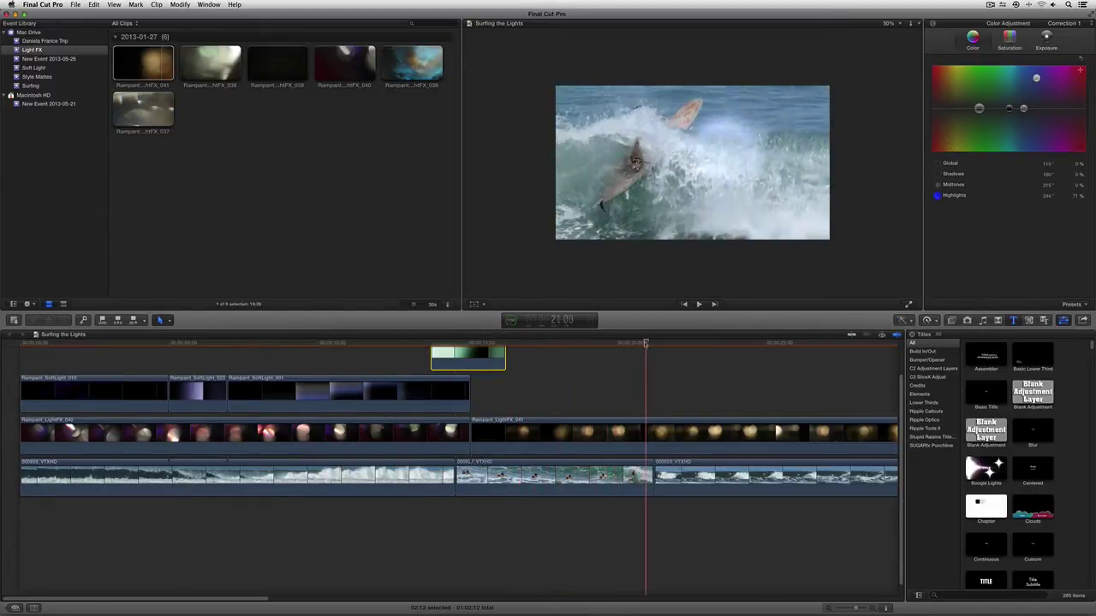
pyautogui.moveTo(645, 344); pyautogui.dragTo(642, 343)
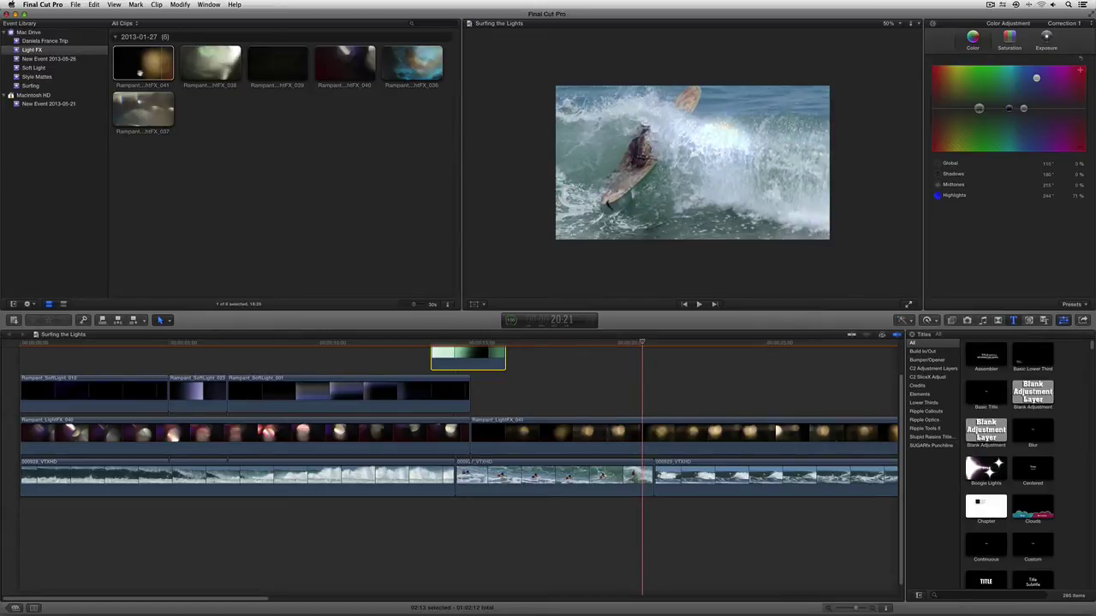
# Preview the other Light FX clips and connect Rampant_LightFX_036 above Rampant_LightFX_041, starting at about 15:03.
pyautogui.click(139, 73)
pyautogui.click(143, 109)
pyautogui.click(272, 71)
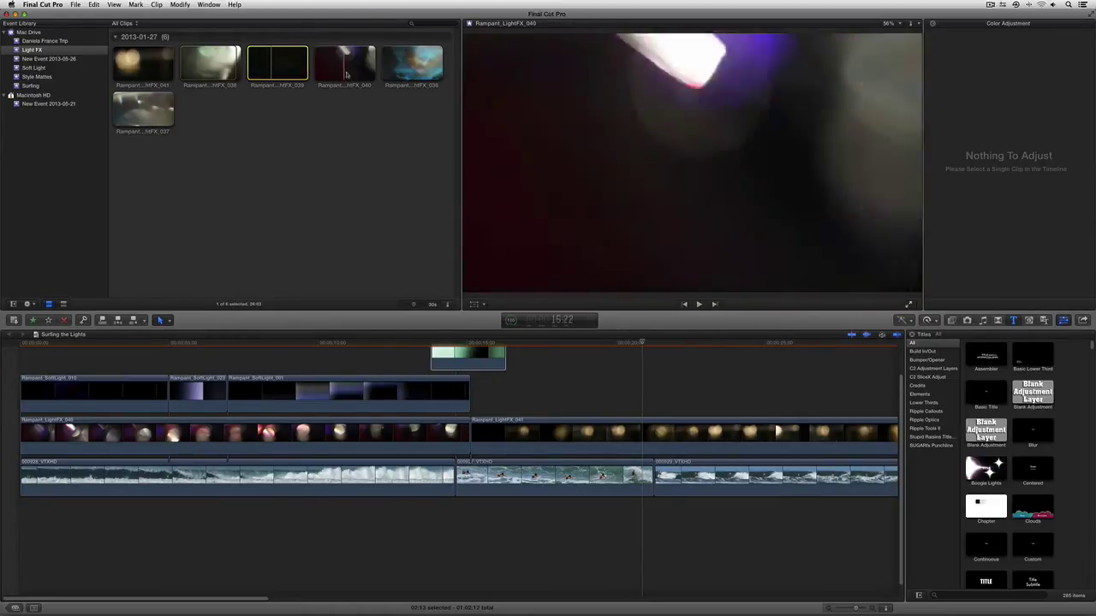
pyautogui.click(401, 72)
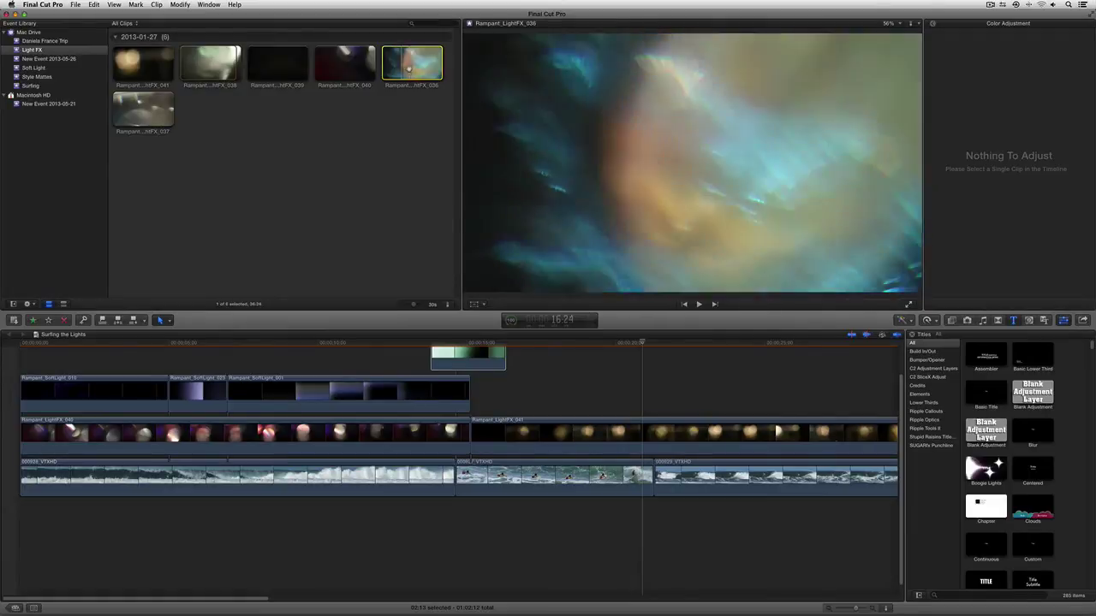
pyautogui.moveTo(413, 64); pyautogui.dragTo(476, 391)
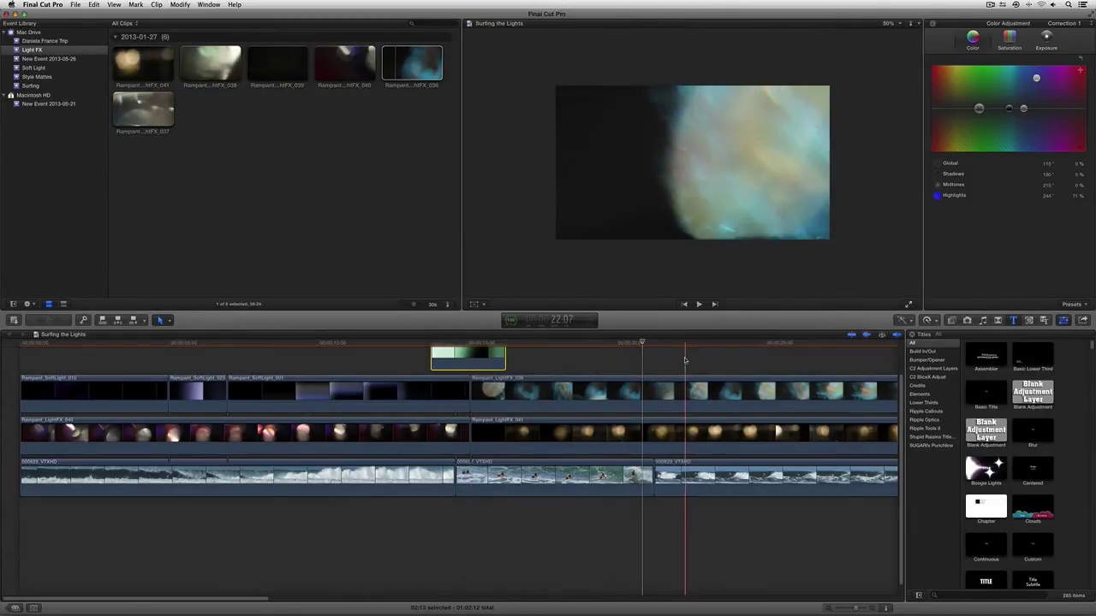
# Set the blend mode of Rampant_LightFX_036 to Add and play back the composite up to the cut at 21:07.
pyautogui.click(684, 390)
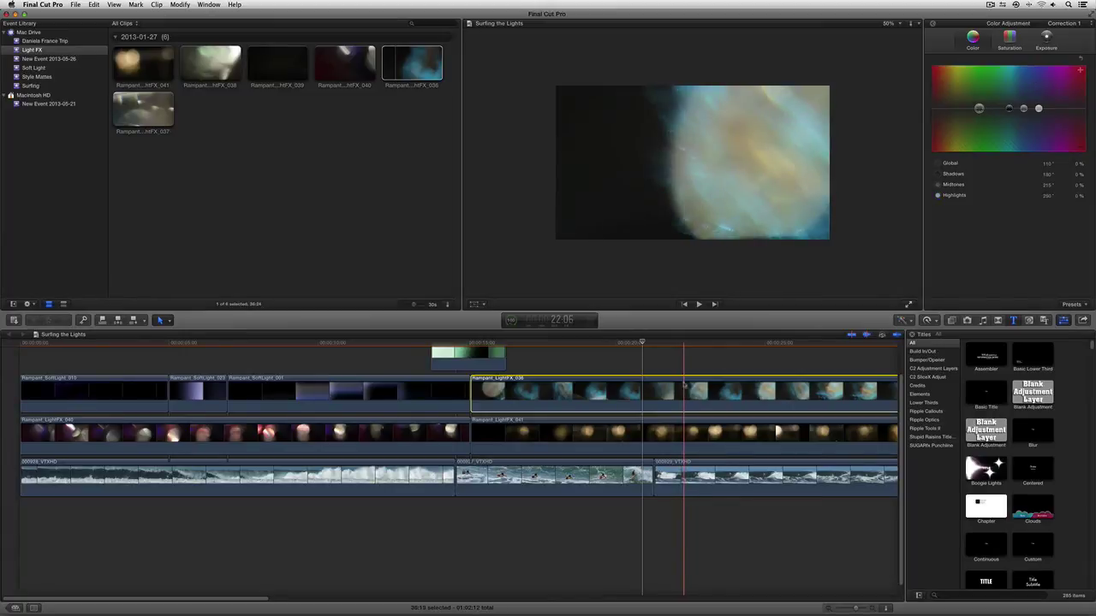
pyautogui.click(932, 23)
pyautogui.scroll(-5, 931, 187)
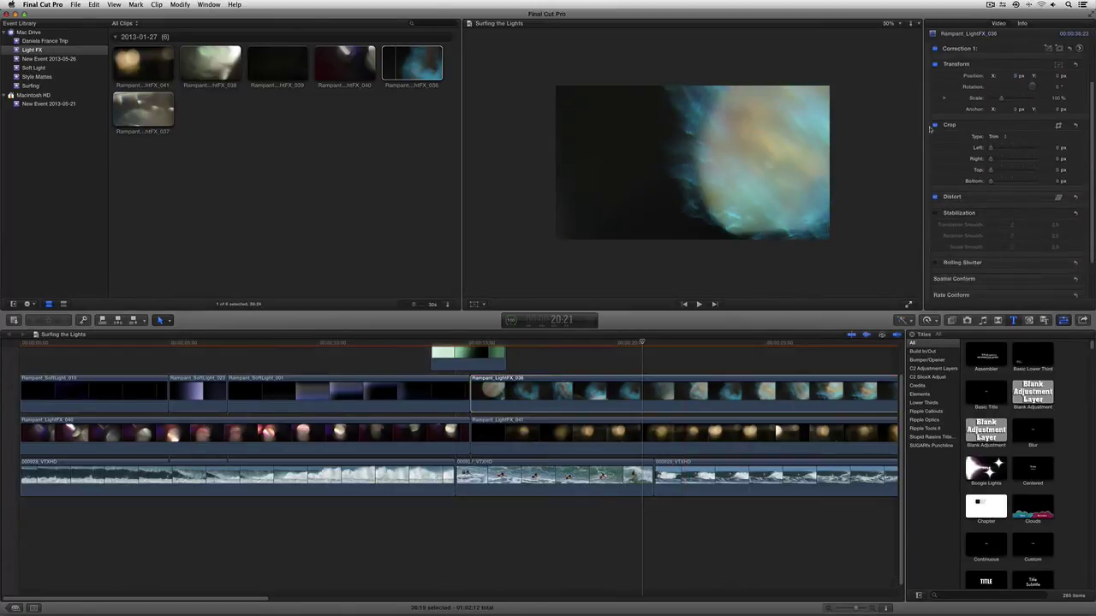
pyautogui.click(1000, 277)
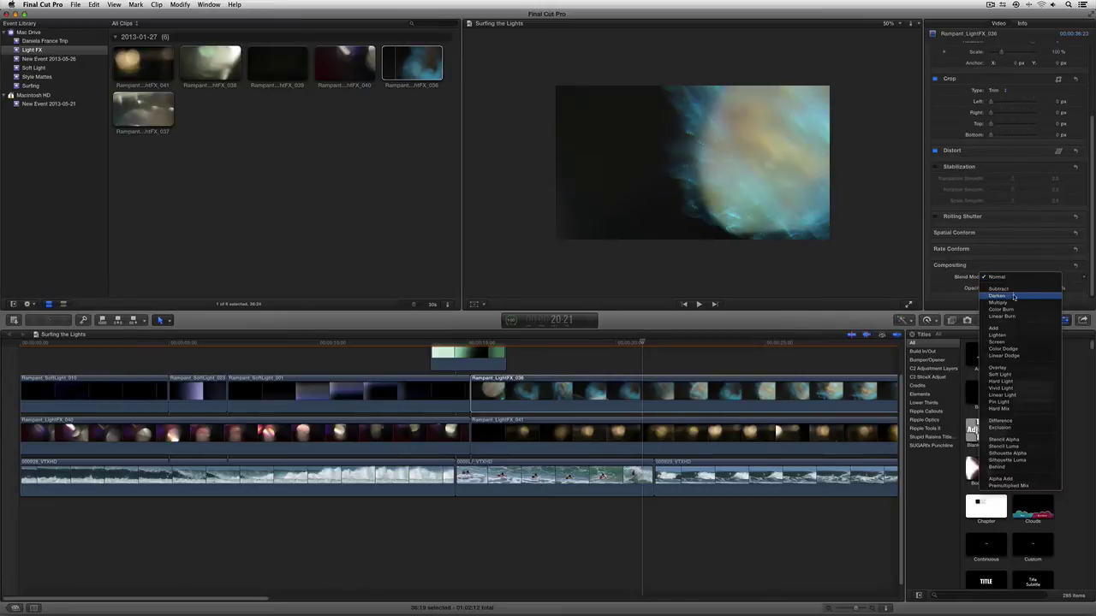
pyautogui.click(993, 329)
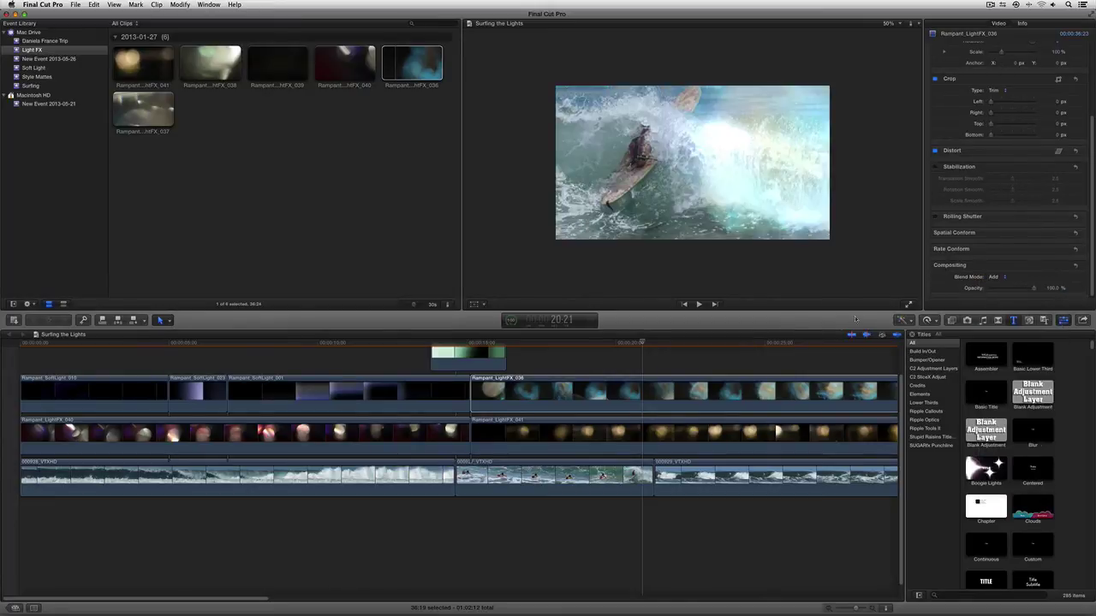
pyautogui.click(787, 392)
pyautogui.press('space')
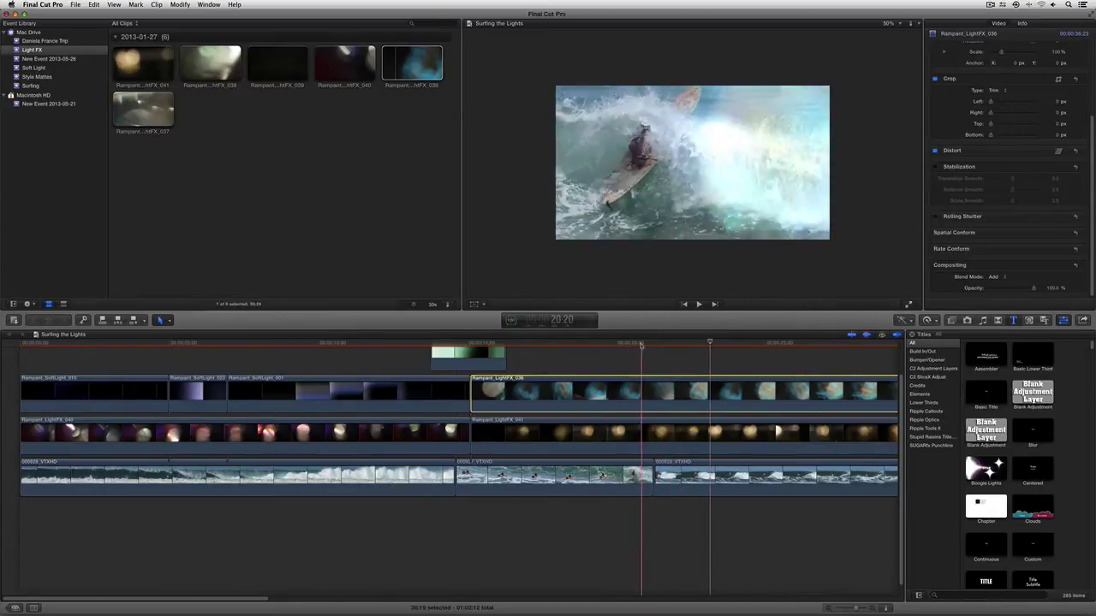
pyautogui.click(654, 344)
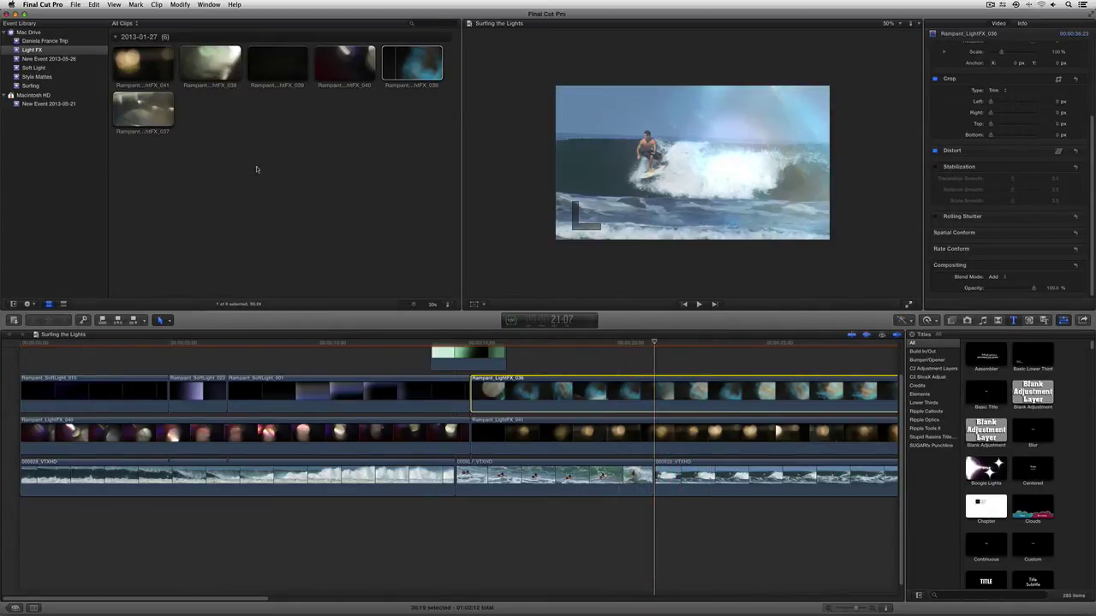
# Preview the Soft Light clips and connect the final 1:13 of Rampant_SoftLight_024 above the second cut, starting at about 20:13.
pyautogui.click(35, 70)
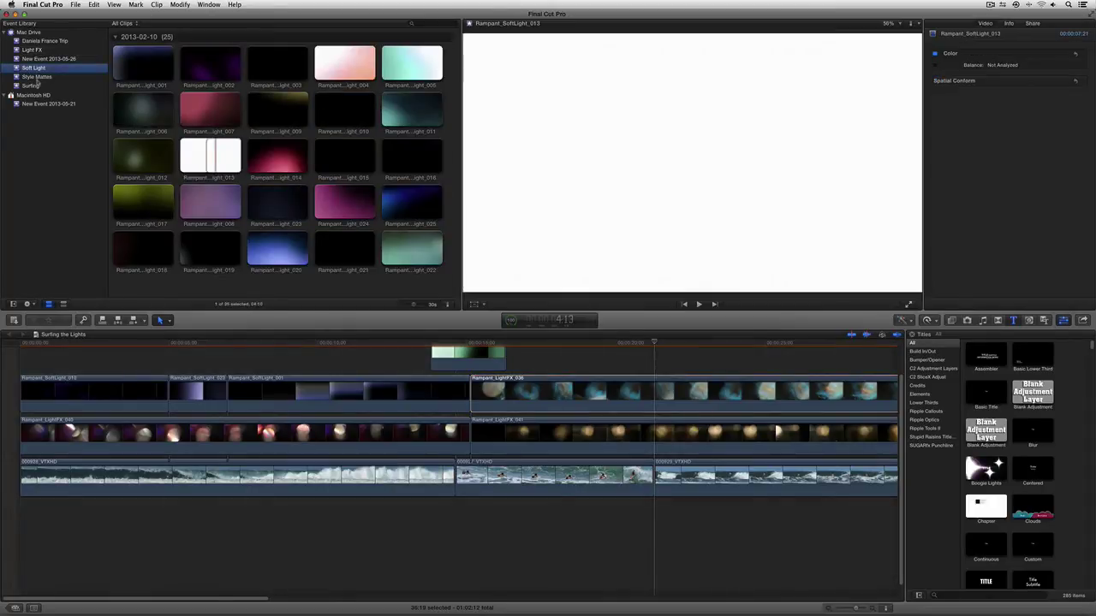
pyautogui.click(225, 205)
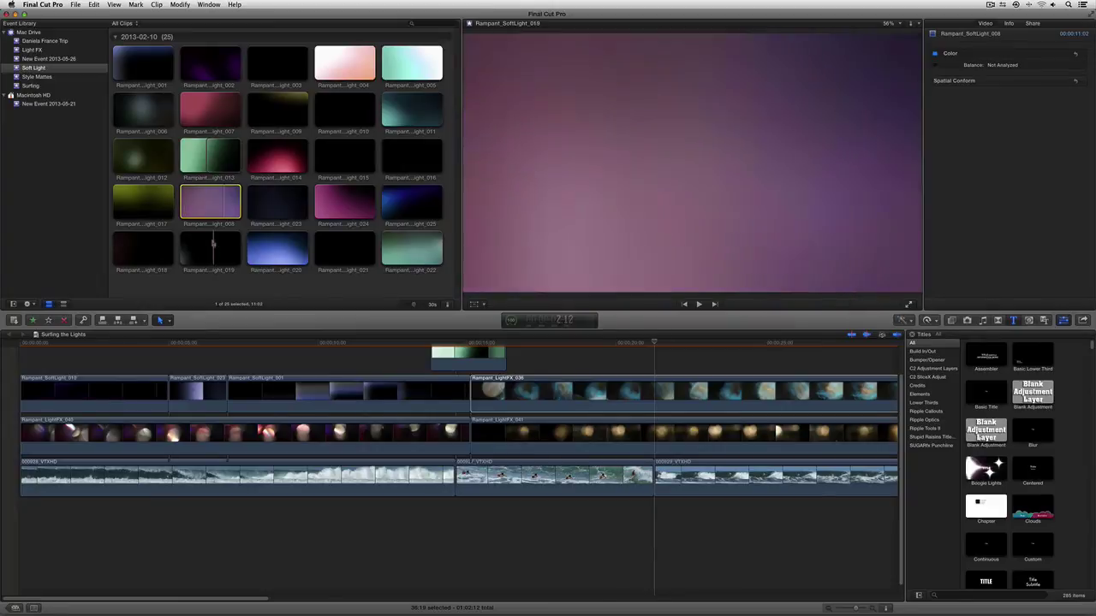
pyautogui.click(272, 248)
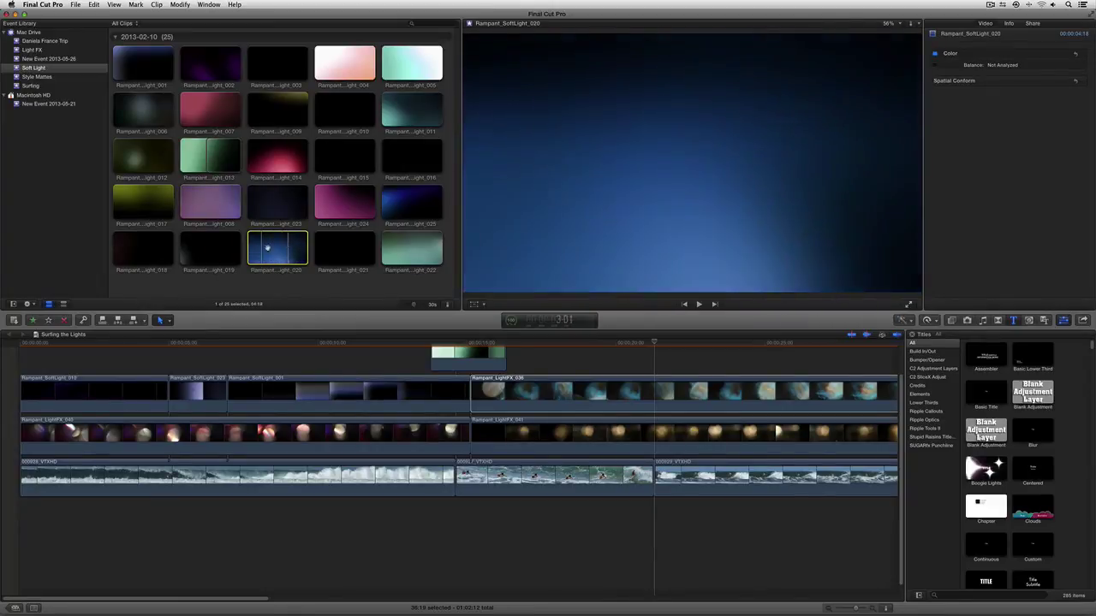
pyautogui.click(203, 251)
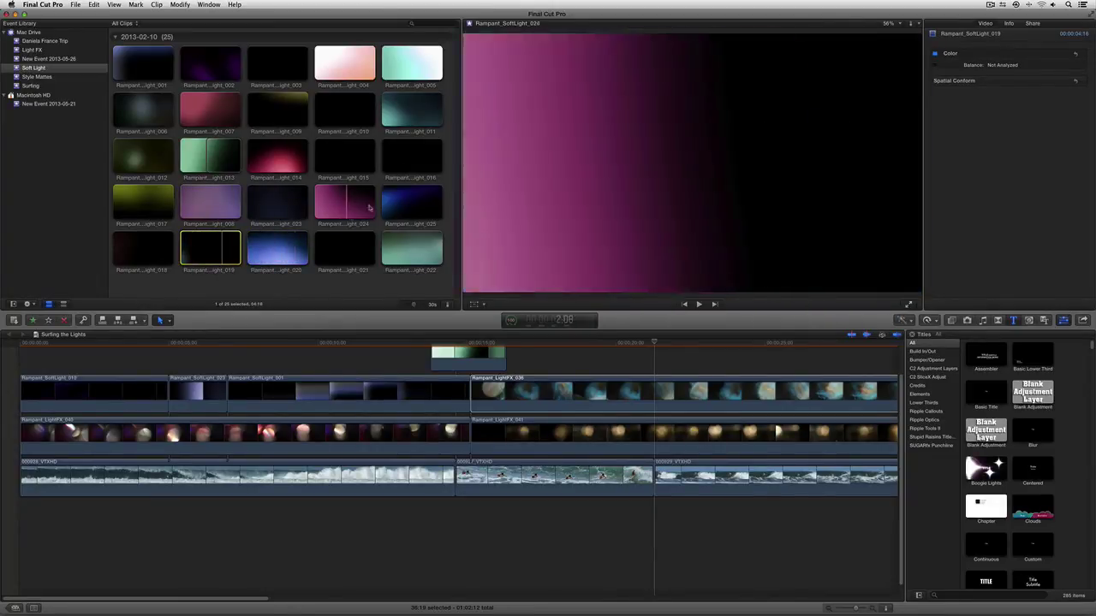
pyautogui.click(392, 202)
pyautogui.click(358, 201)
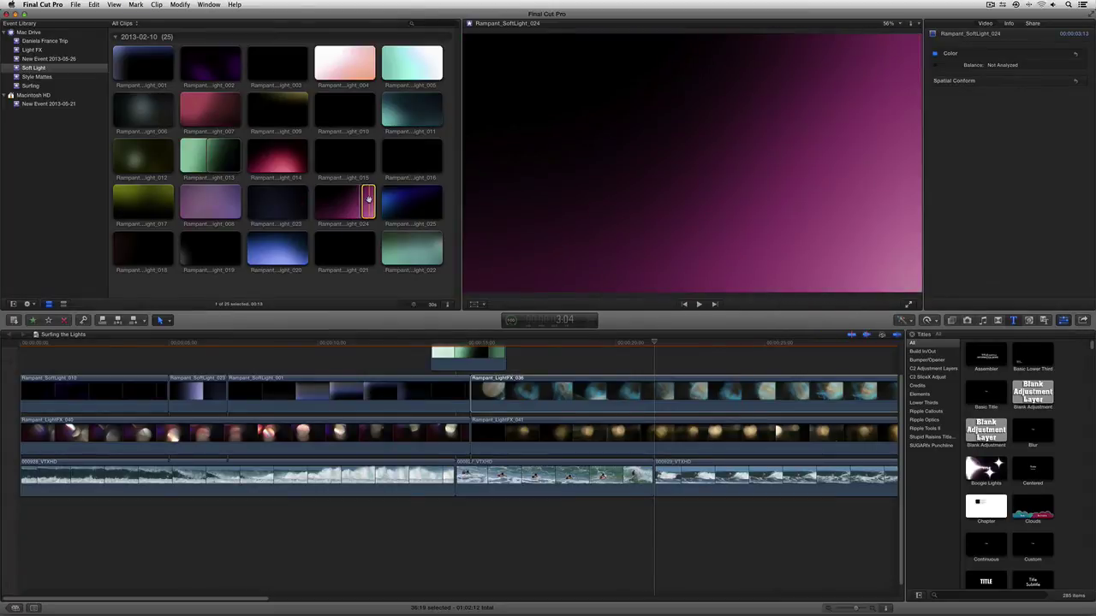
pyautogui.moveTo(575, 296); pyautogui.dragTo(632, 363)
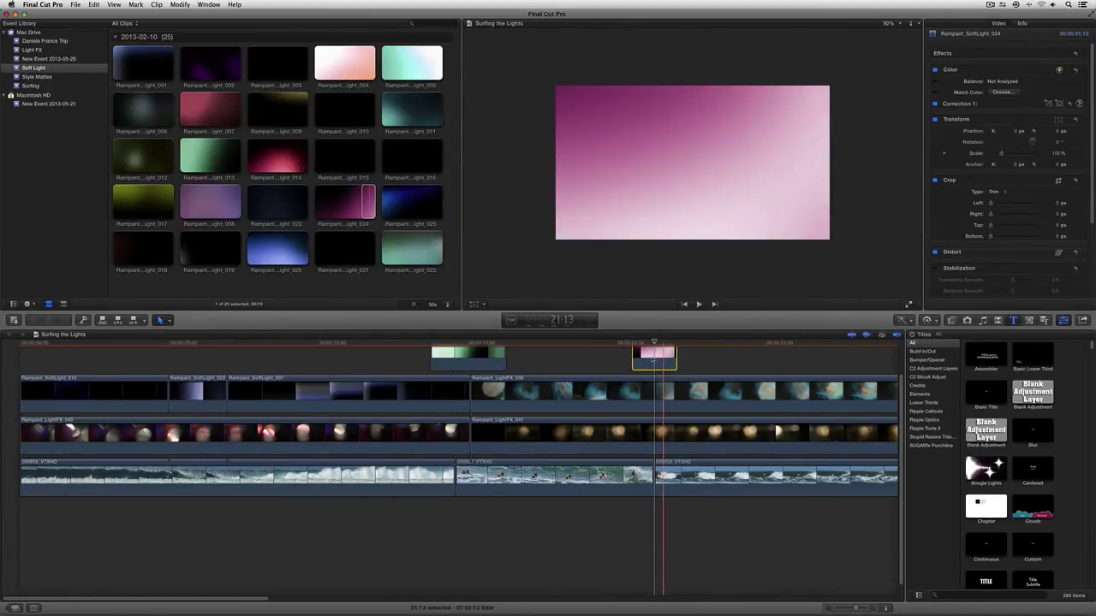
# Keyframe the opacity of Rampant_SoftLight_024 to 0% at its start and end and 100% at the cut, and play back the fade.
pyautogui.scroll(-4, 946, 233)
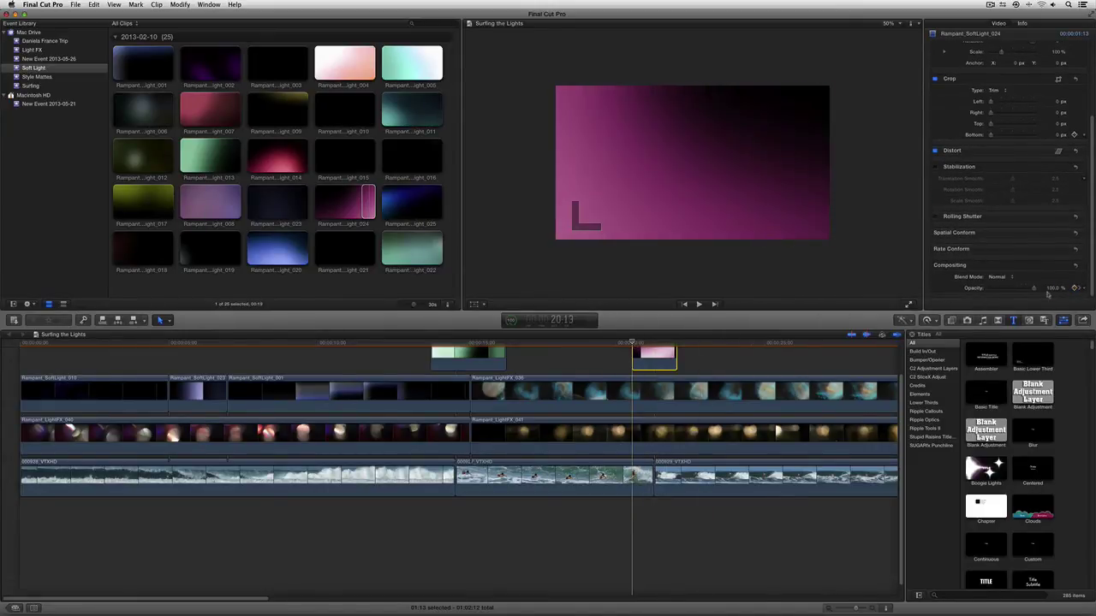
pyautogui.moveTo(1034, 289); pyautogui.dragTo(956, 295)
pyautogui.press('space')
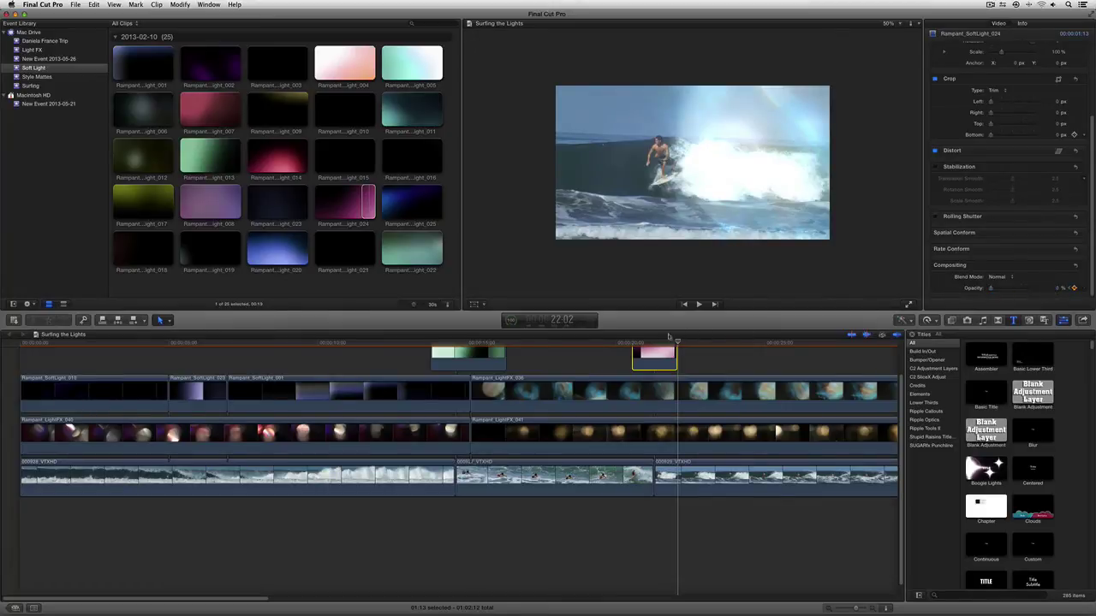
pyautogui.hotkey('shift', '/')
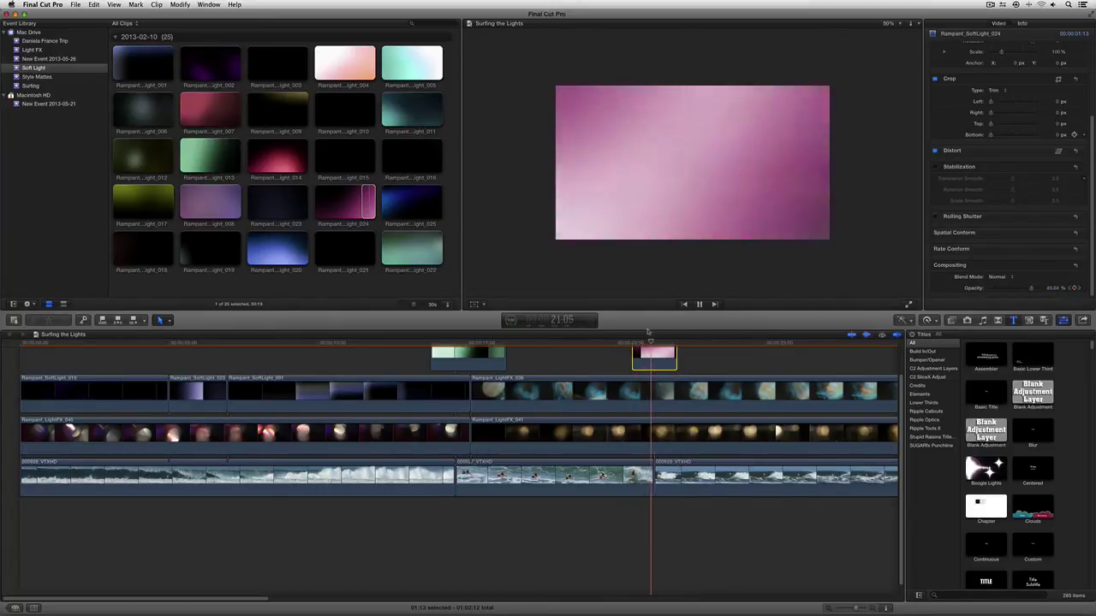
# Set the blend mode of Rampant_SoftLight_024 over the second cut to Add.
pyautogui.click(654, 343)
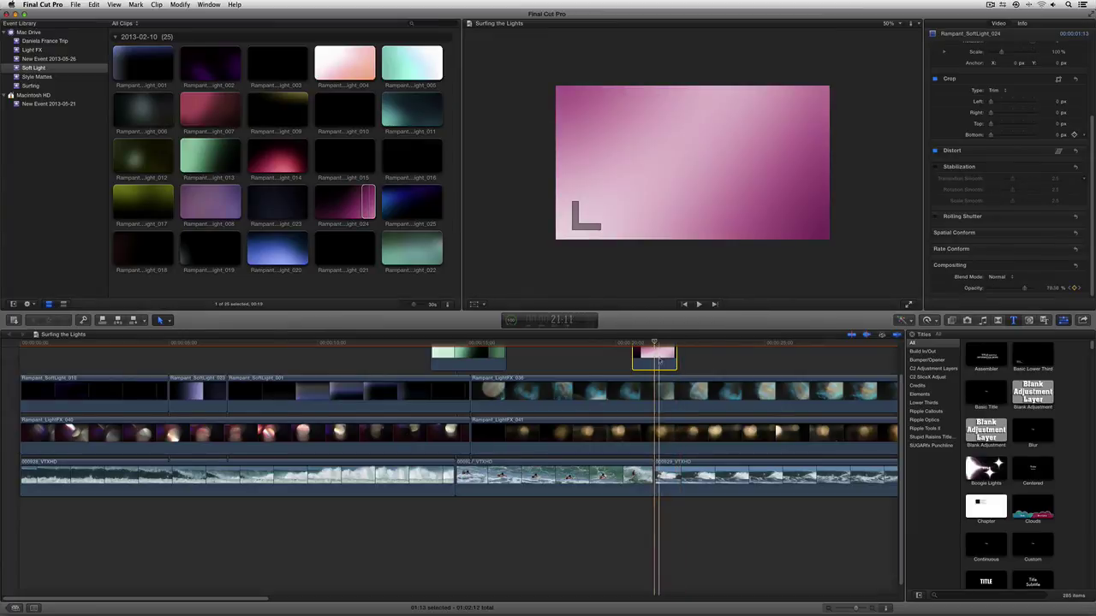
pyautogui.click(996, 277)
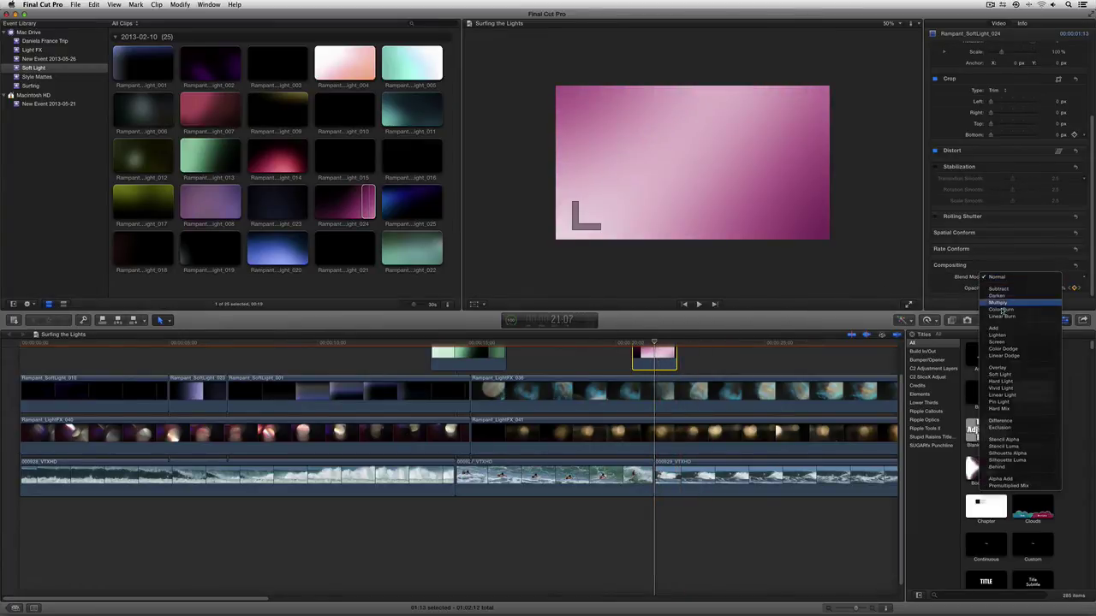
pyautogui.click(994, 328)
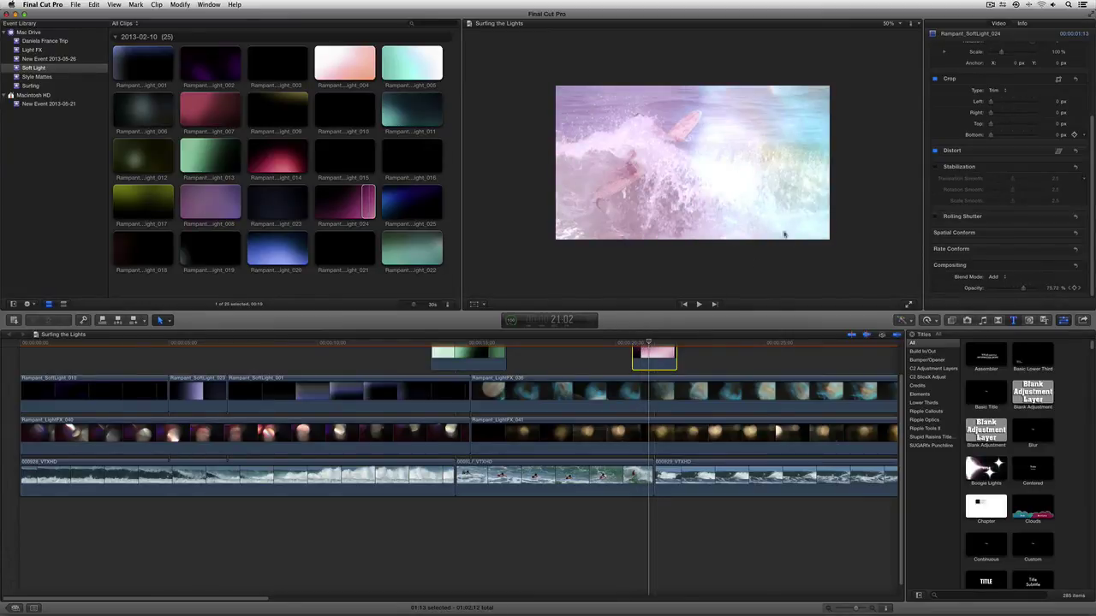
# Tint the highlights of Rampant_SoftLight_024 blue at about 222° and 74%, and play back the transition.
pyautogui.scroll(5, 931, 57)
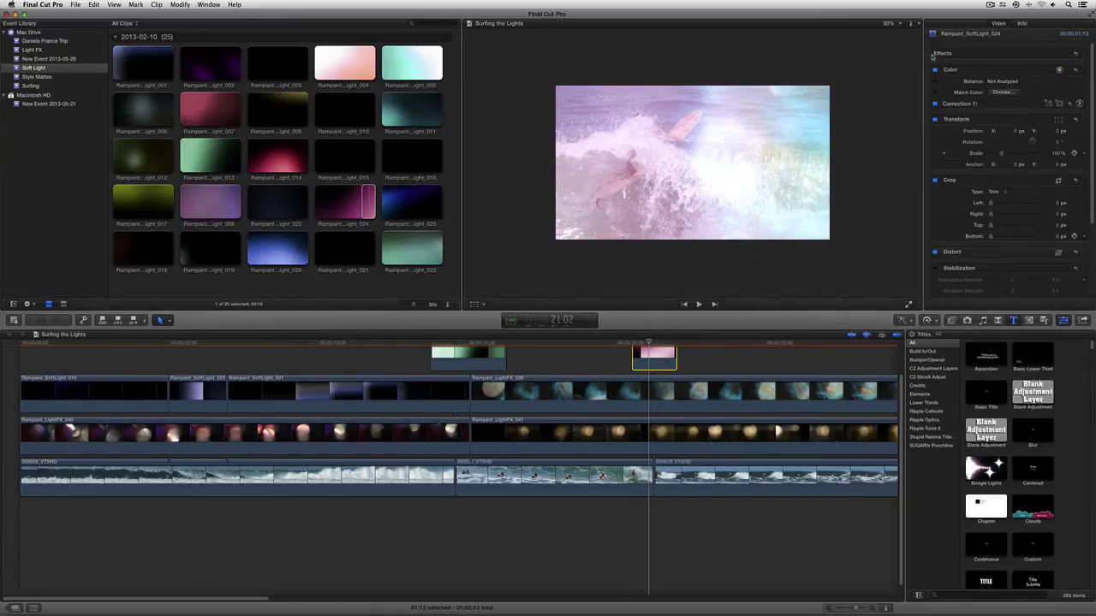
pyautogui.click(1079, 103)
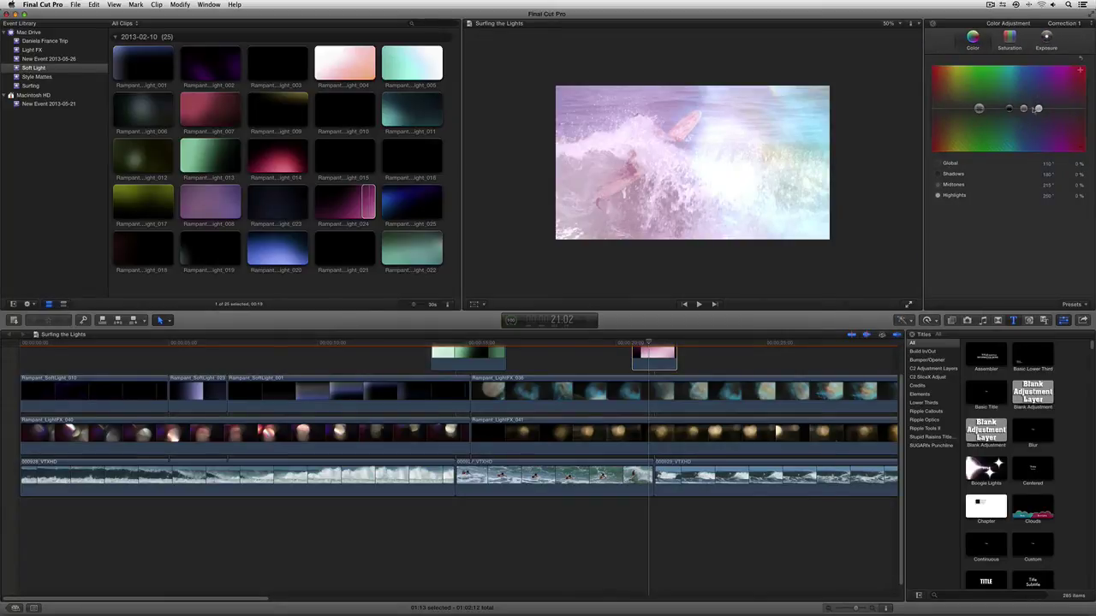
pyautogui.moveTo(1038, 108); pyautogui.dragTo(1043, 81)
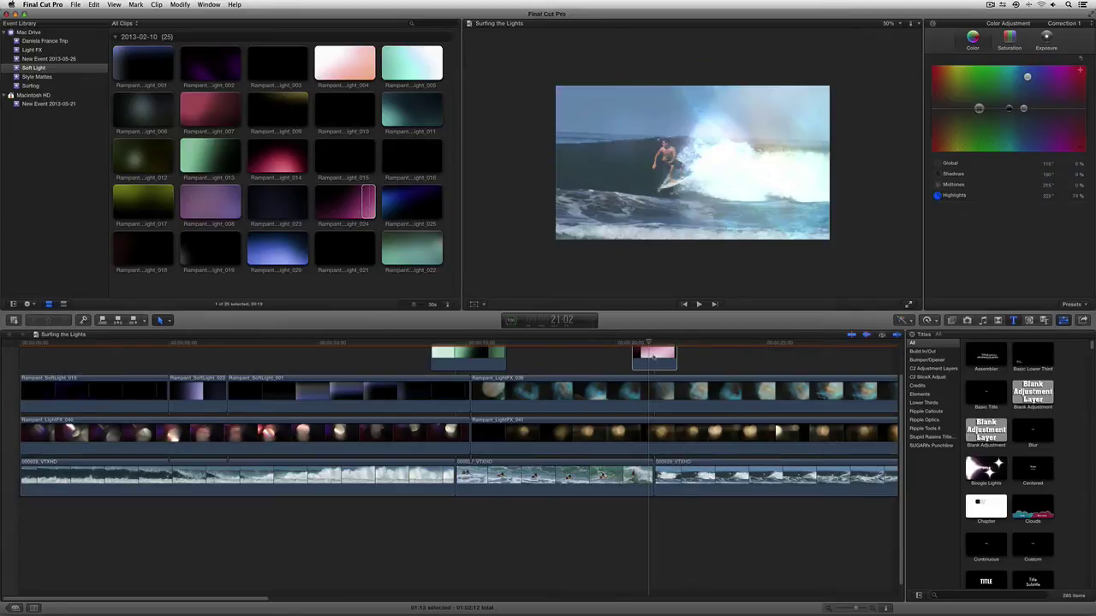
pyautogui.press('space')
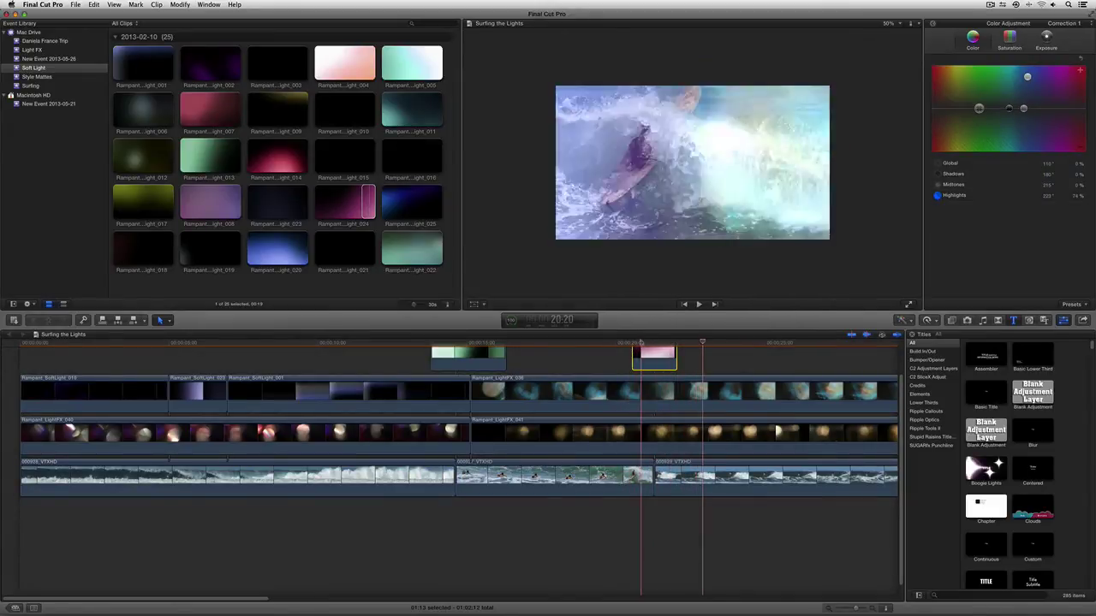
pyautogui.click(653, 342)
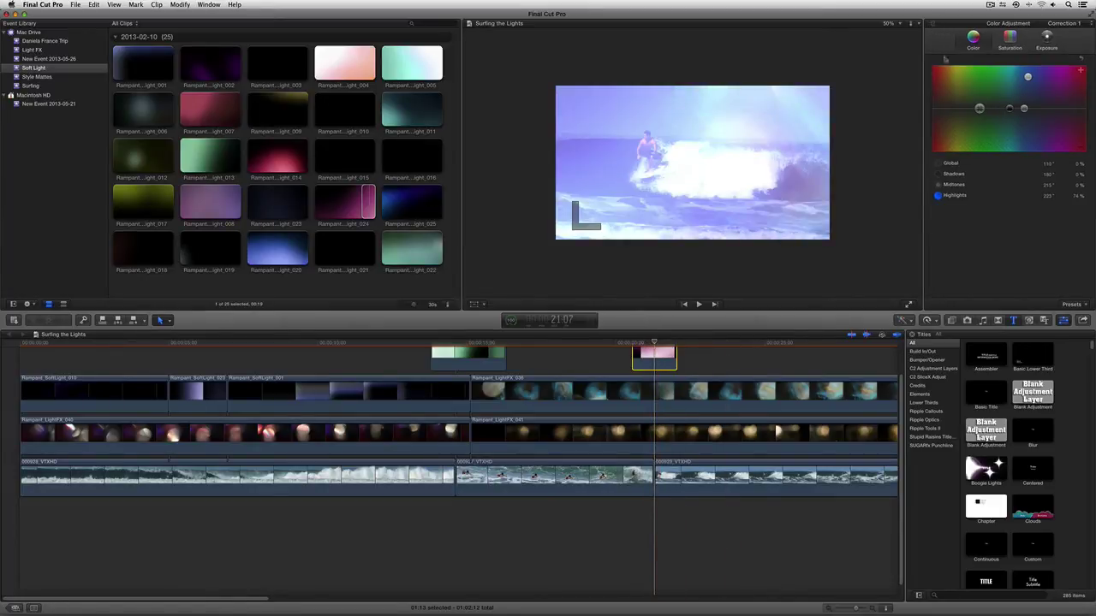
# Check the opacity keyframe at the cut, duplicate Rampant_SoftLight_024 directly above itself, and play back the stronger flash.
pyautogui.click(945, 59)
pyautogui.scroll(-4, 933, 189)
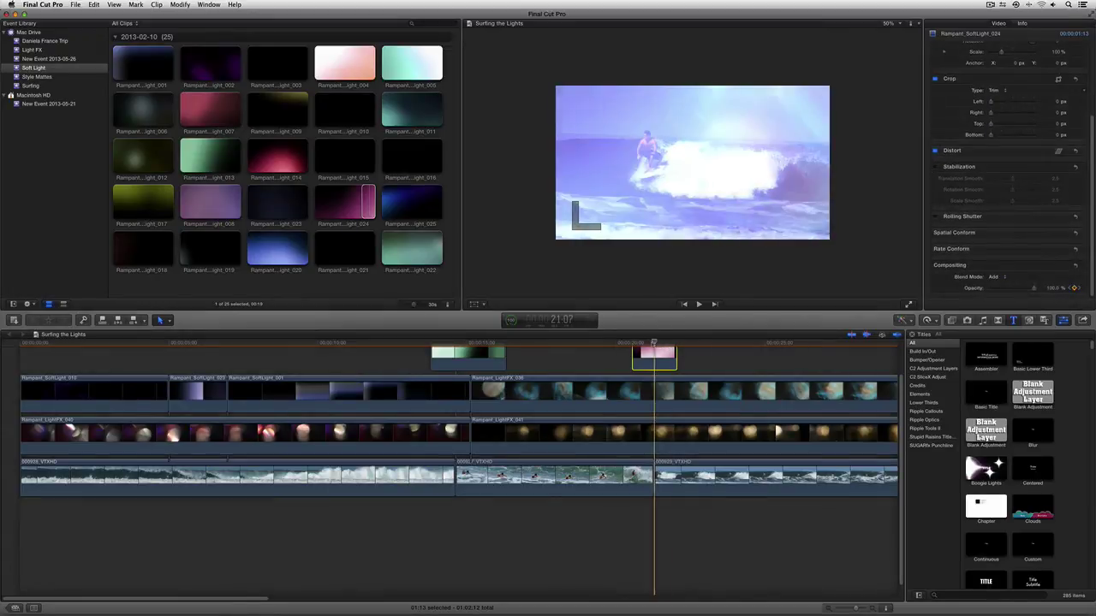
pyautogui.moveTo(655, 342)
pyautogui.mouseDown()
pyautogui.moveTo(644, 344)
pyautogui.moveTo(654, 342)
pyautogui.mouseUp()
pyautogui.scroll(2, 684, 367)
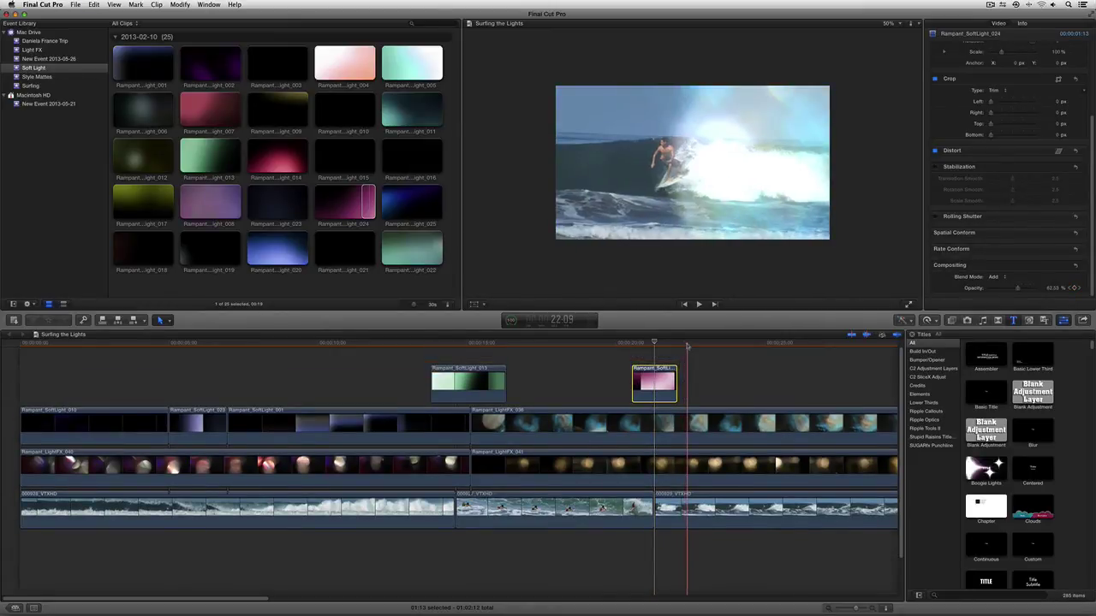
pyautogui.moveTo(651, 383)
pyautogui.mouseDown()
pyautogui.moveTo(705, 469)
pyautogui.moveTo(695, 323)
pyautogui.moveTo(659, 359)
pyautogui.moveTo(648, 393)
pyautogui.mouseUp()
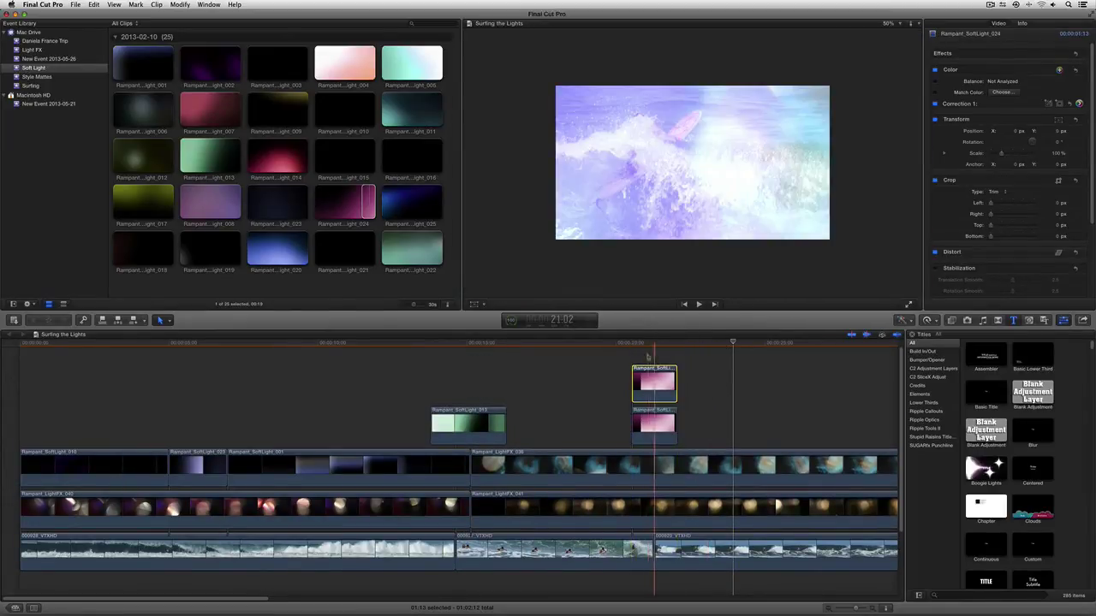
pyautogui.click(640, 342)
pyautogui.press('l')
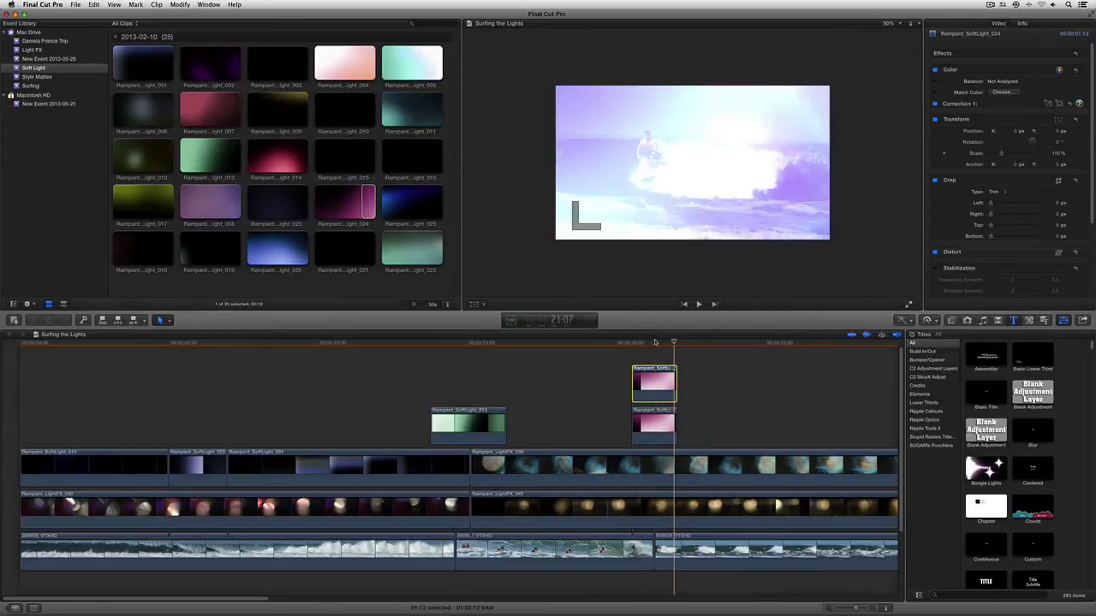
pyautogui.click(653, 342)
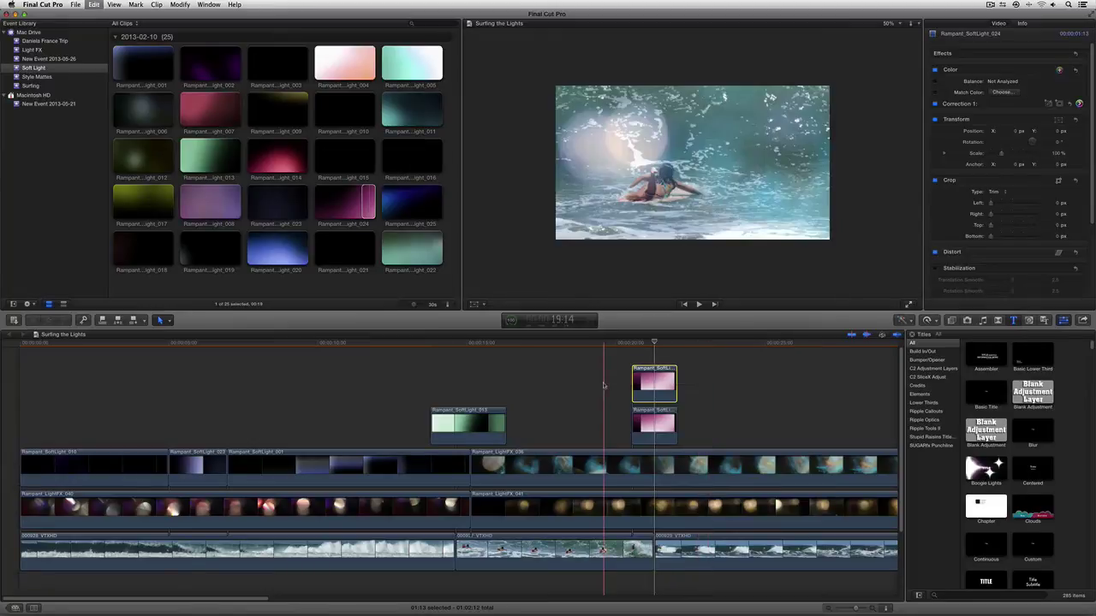
# Stack a third copy of Rampant_SoftLight_024 above the other two over the cut and play back the transition.
pyautogui.press('super+shift+a')
pyautogui.moveTo(653, 380); pyautogui.dragTo(632, 344)
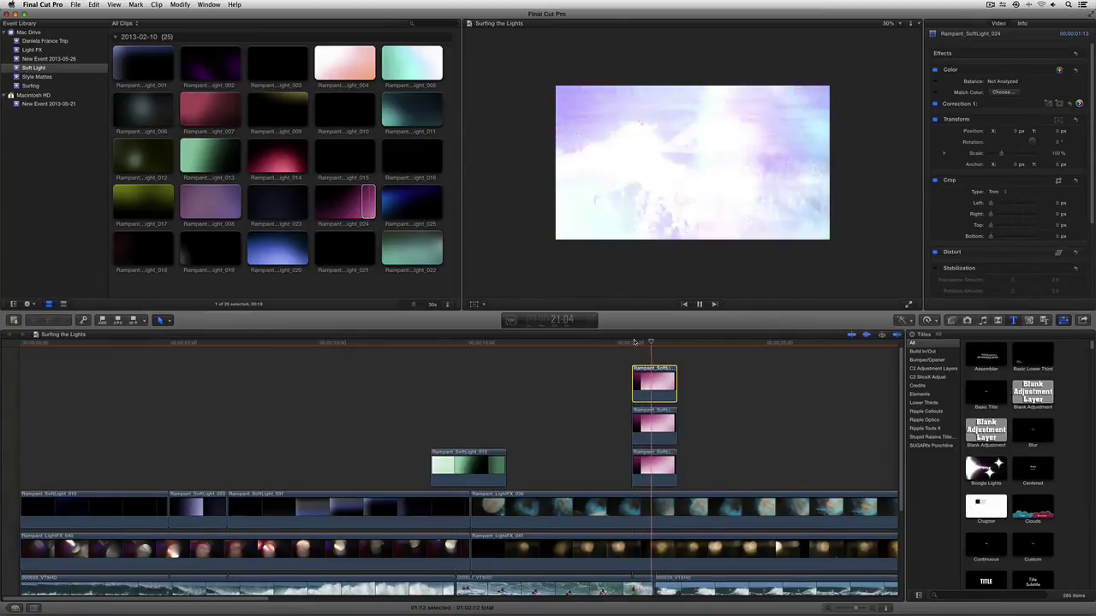
pyautogui.click(638, 343)
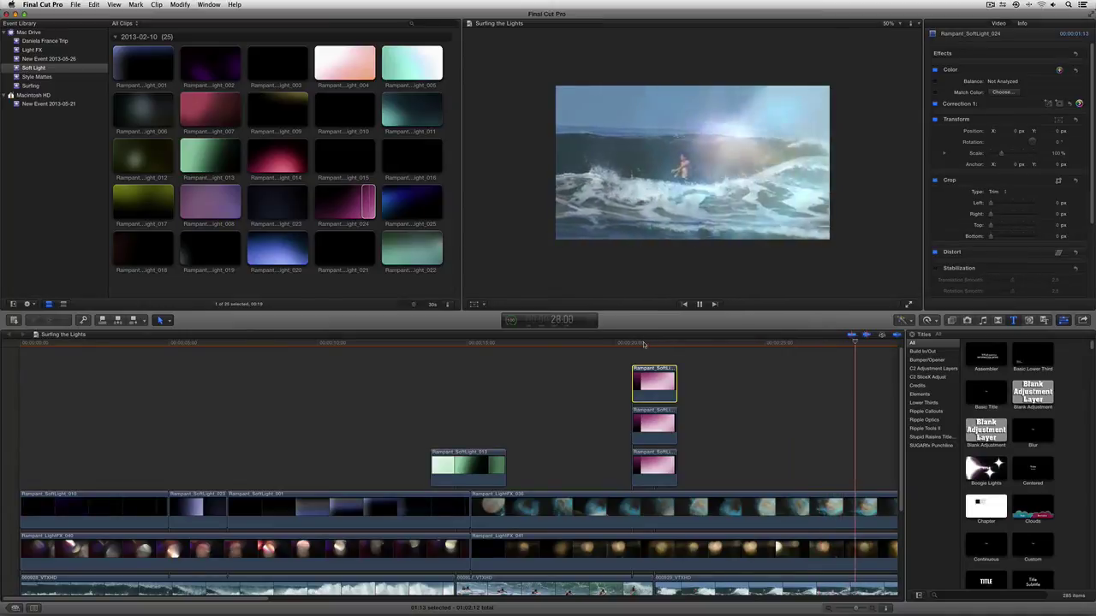
pyautogui.press('space')
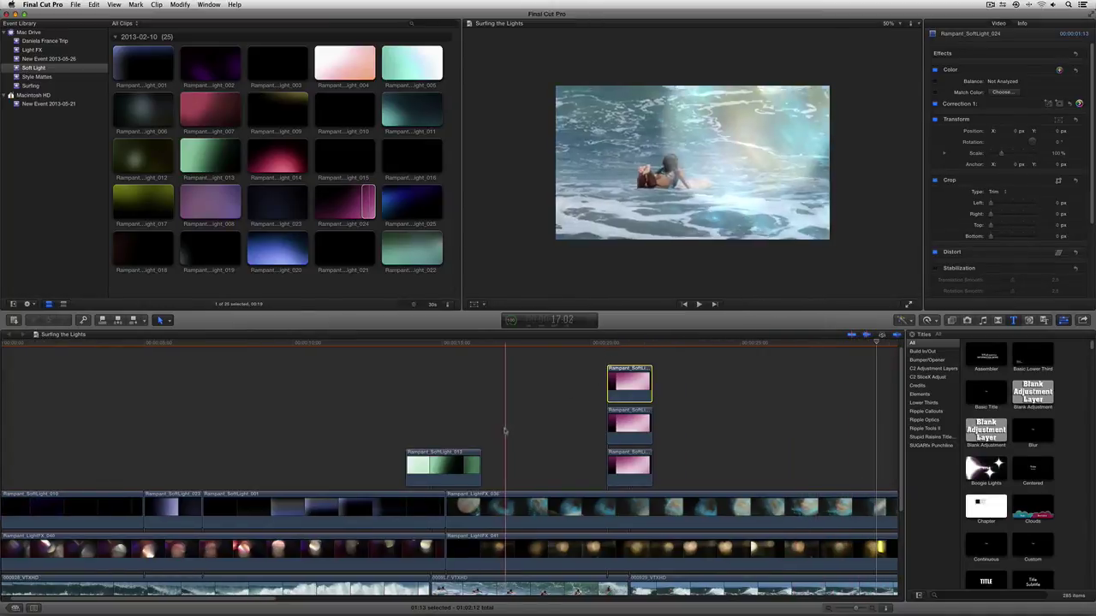
# Duplicate Rampant_LightFX_041 directly after itself to extend the light effect over the remaining surfing clips.
pyautogui.press('super+minus')
pyautogui.press('super+minus')
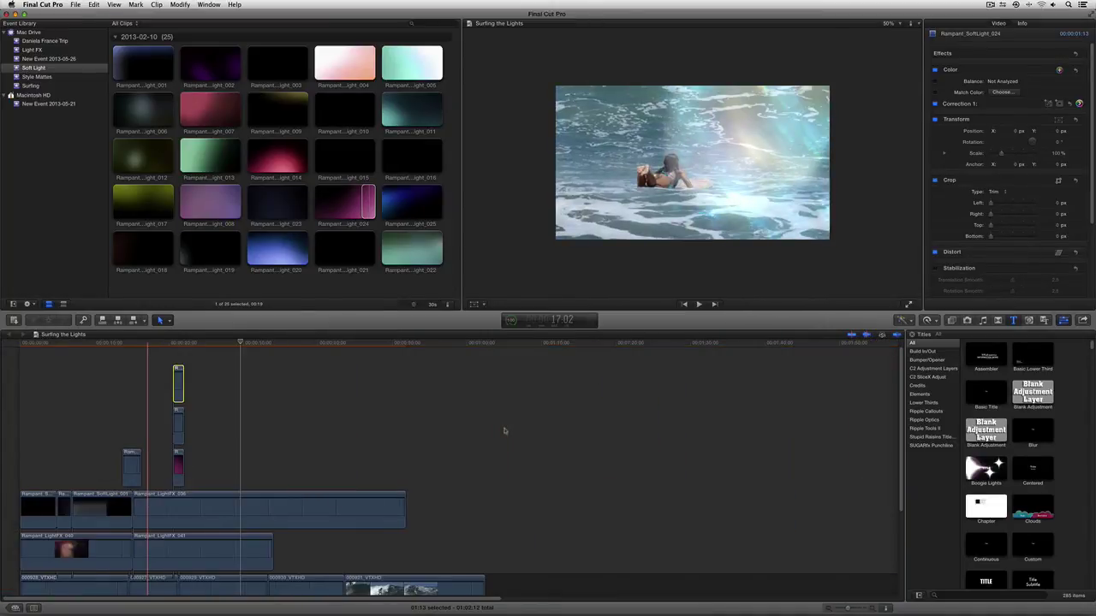
pyautogui.scroll(-1, 463, 455)
pyautogui.scroll(-1, 463, 455)
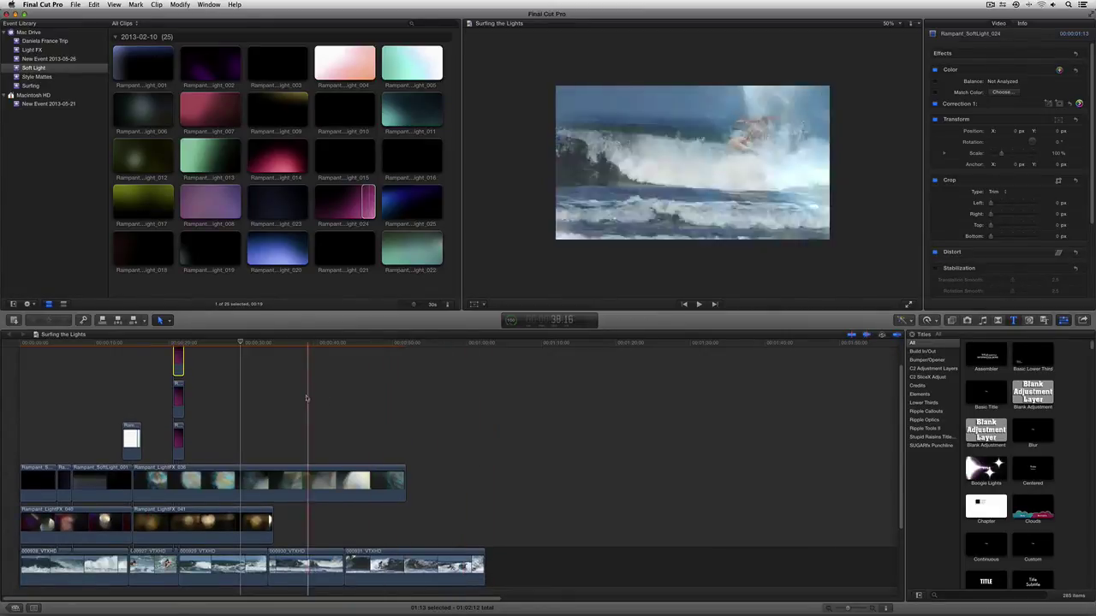
pyautogui.click(198, 524)
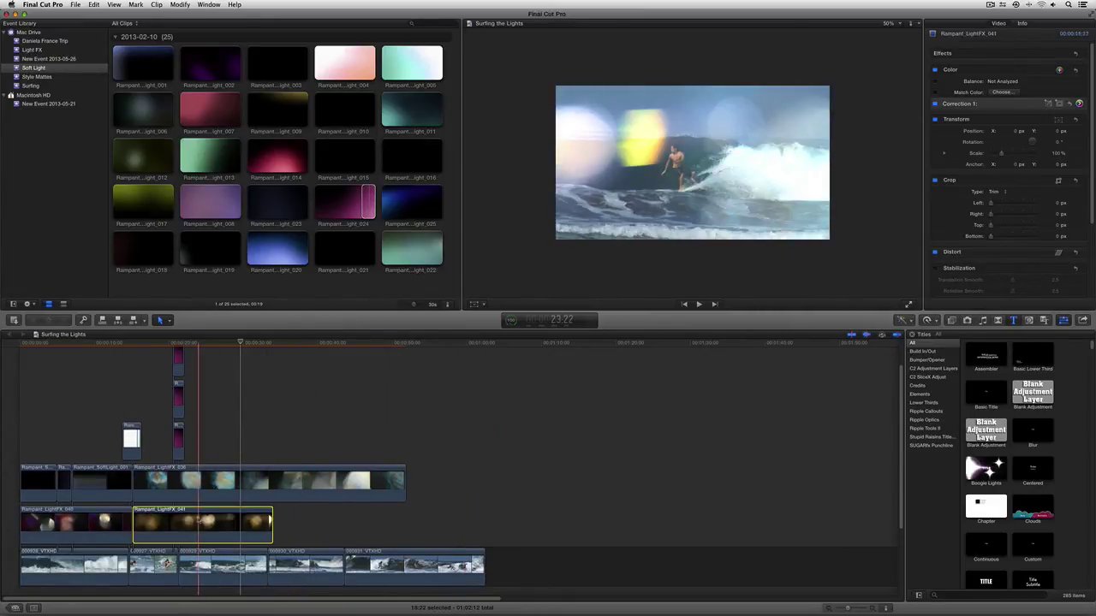
pyautogui.click(291, 343)
pyautogui.hotkey('alt', 'v')
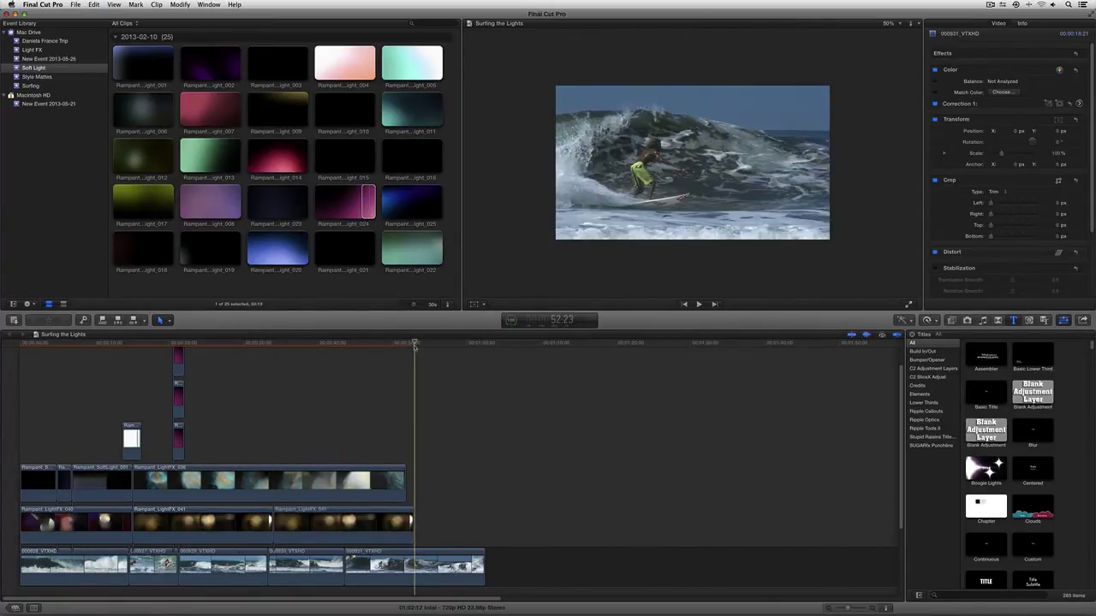
# Append another copy of Rampant_LightFX_041 and of Rampant_LightFX_036 after the existing ones, trimming both to the end of the last surfing clip.
pyautogui.hotkey('alt', 'v')
pyautogui.press('super+z')
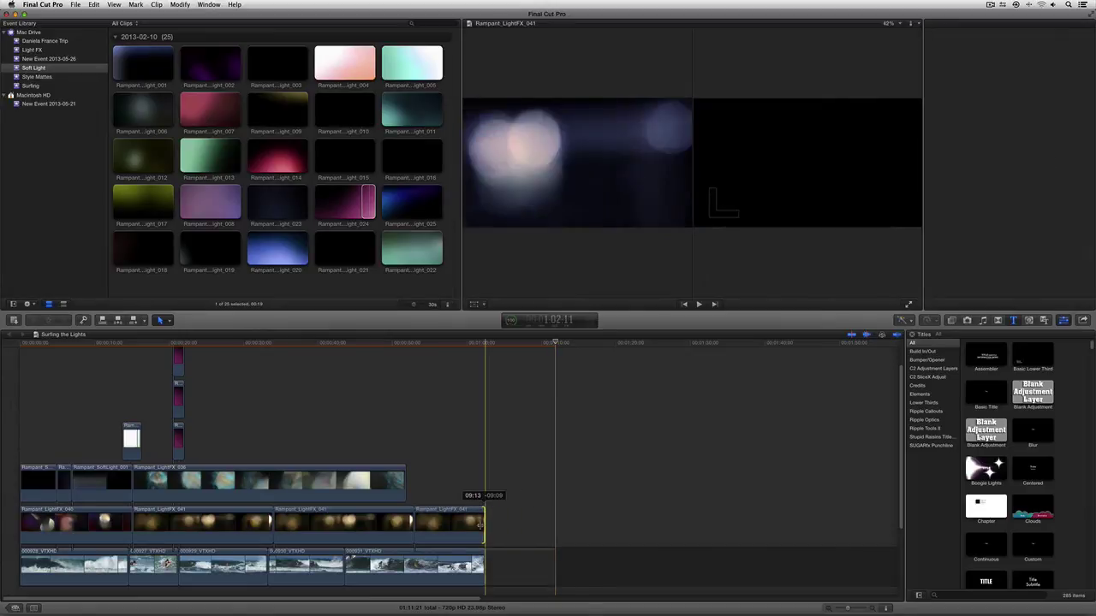
pyautogui.click(301, 484)
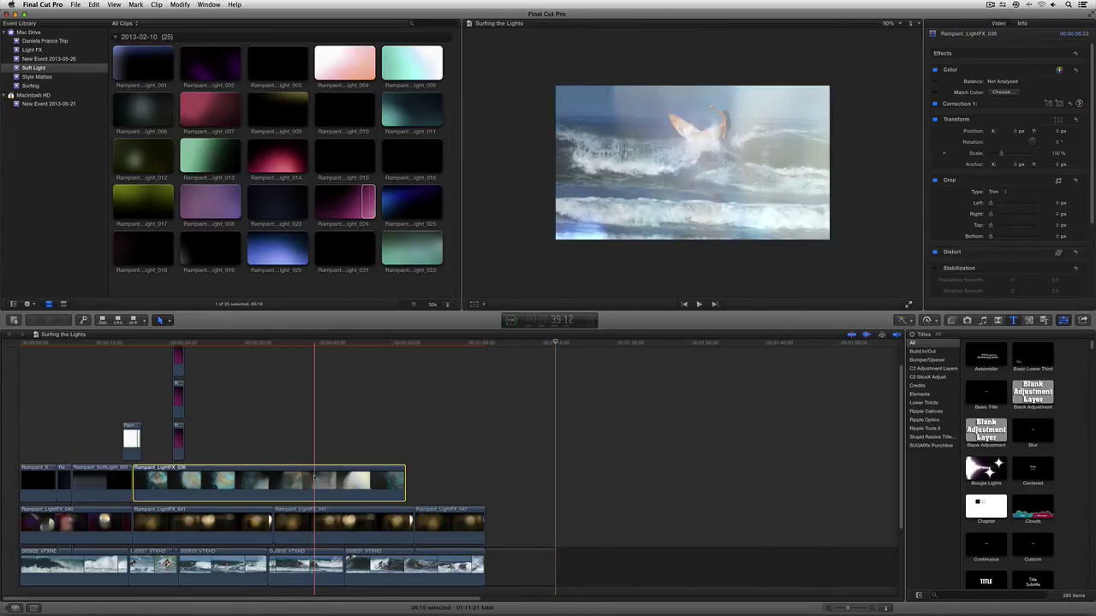
pyautogui.moveTo(435, 346); pyautogui.dragTo(408, 354)
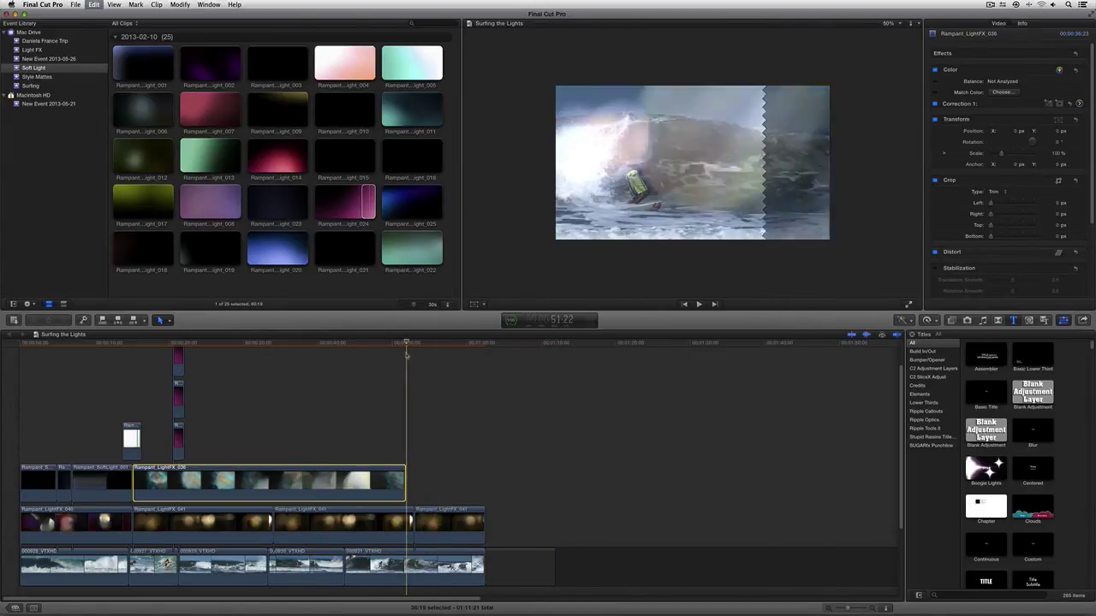
pyautogui.hotkey('alt', 'v')
pyautogui.moveTo(505, 483); pyautogui.dragTo(504, 440)
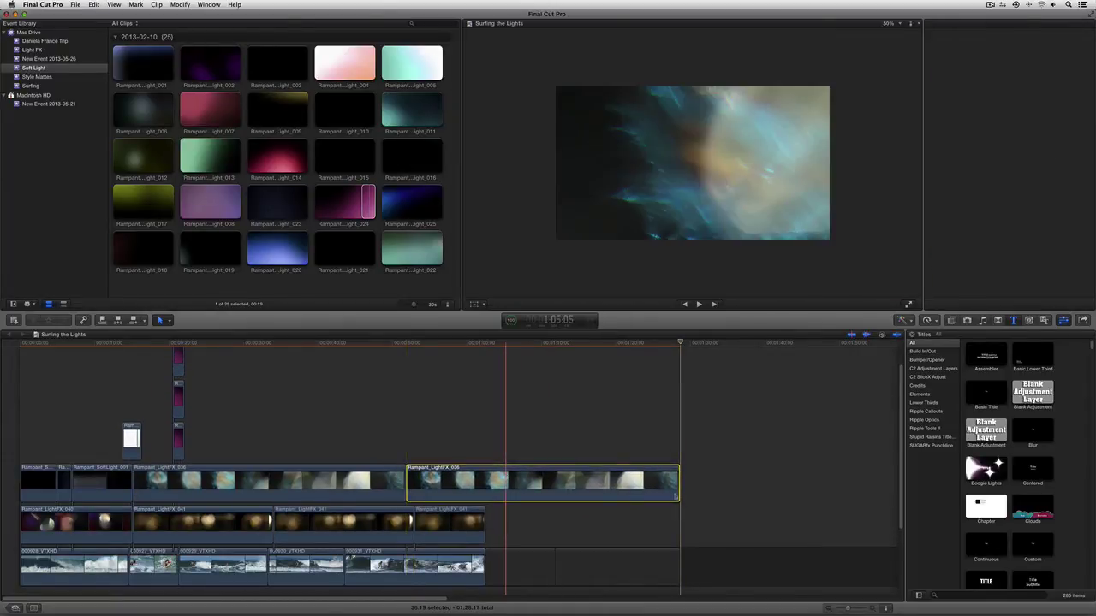
pyautogui.press('super+4')
pyautogui.moveTo(678, 487); pyautogui.dragTo(320, 365)
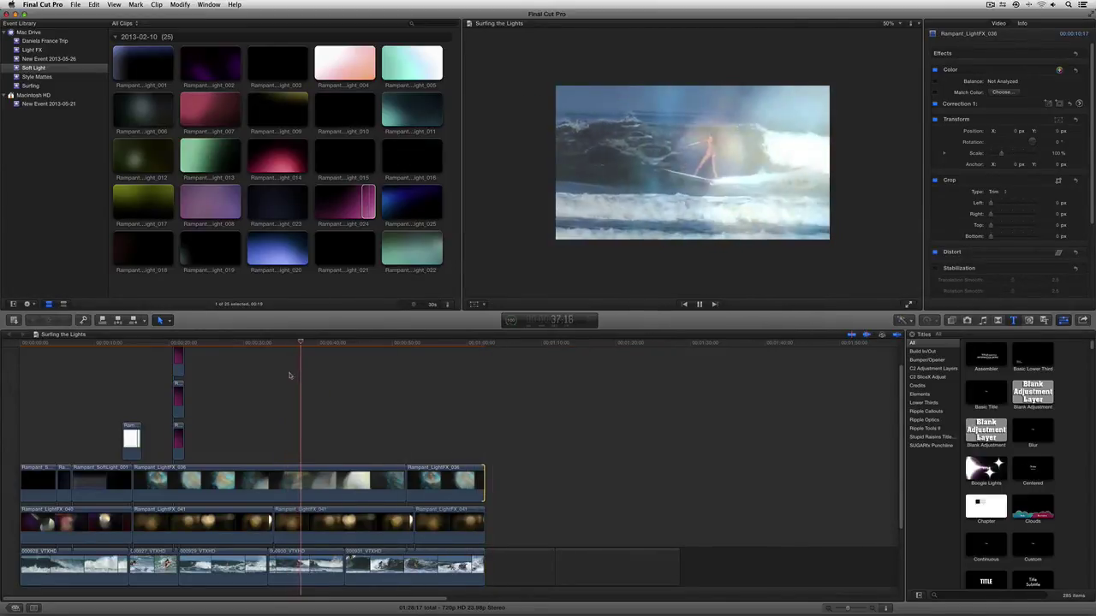
# Place the later portions of Rampant_SoftLight_004 and Rampant_SoftLight_005 above the light effects, spanning the third and fourth cuts between the surfing clips.
pyautogui.moveTo(295, 344); pyautogui.dragTo(277, 348)
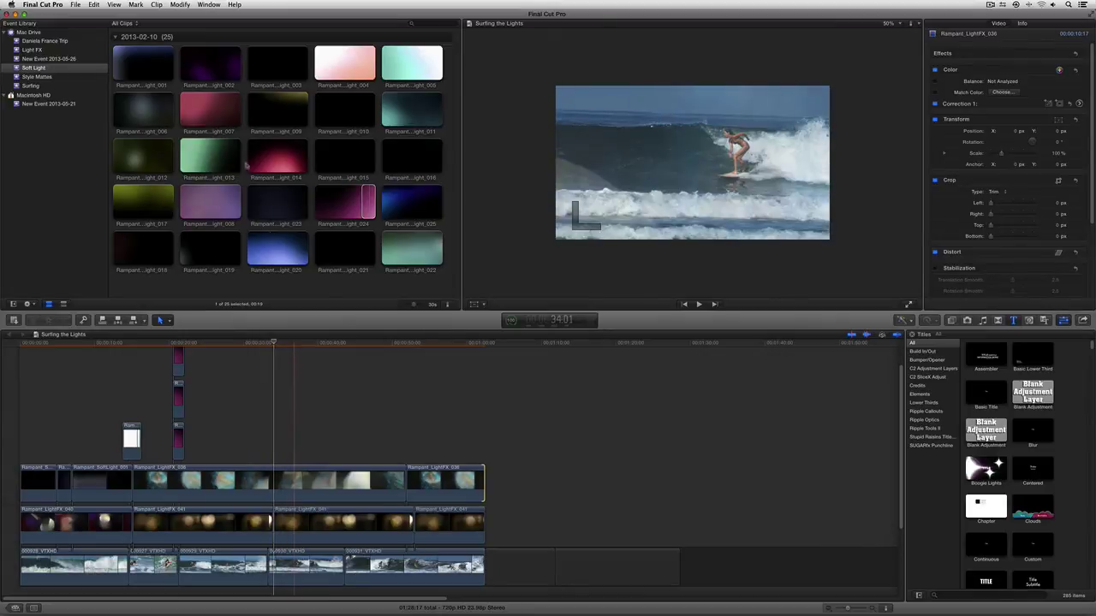
pyautogui.click(368, 201)
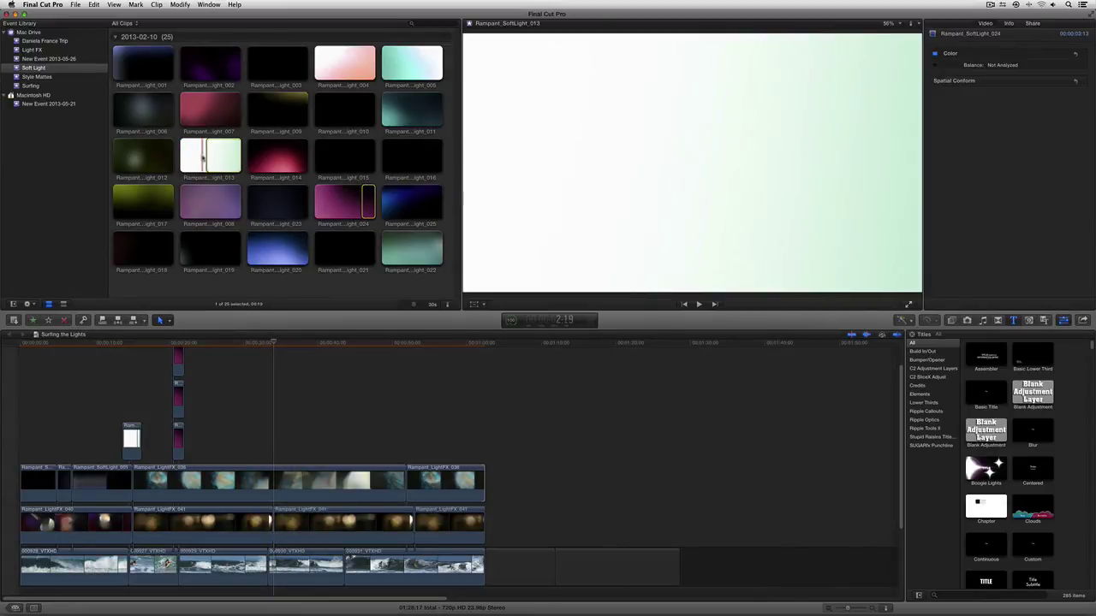
pyautogui.click(147, 122)
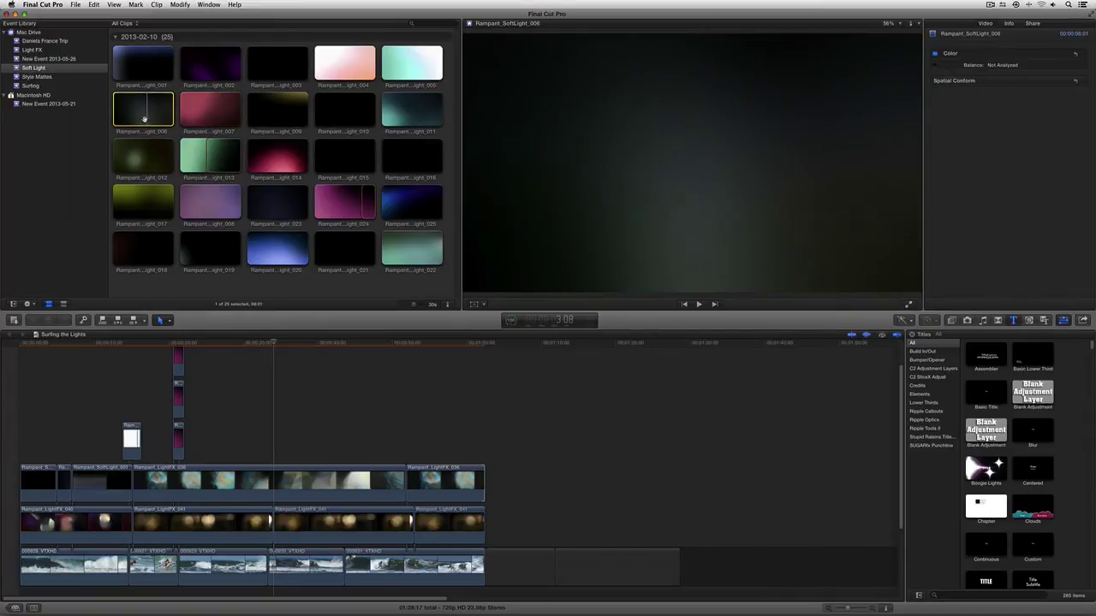
pyautogui.click(341, 72)
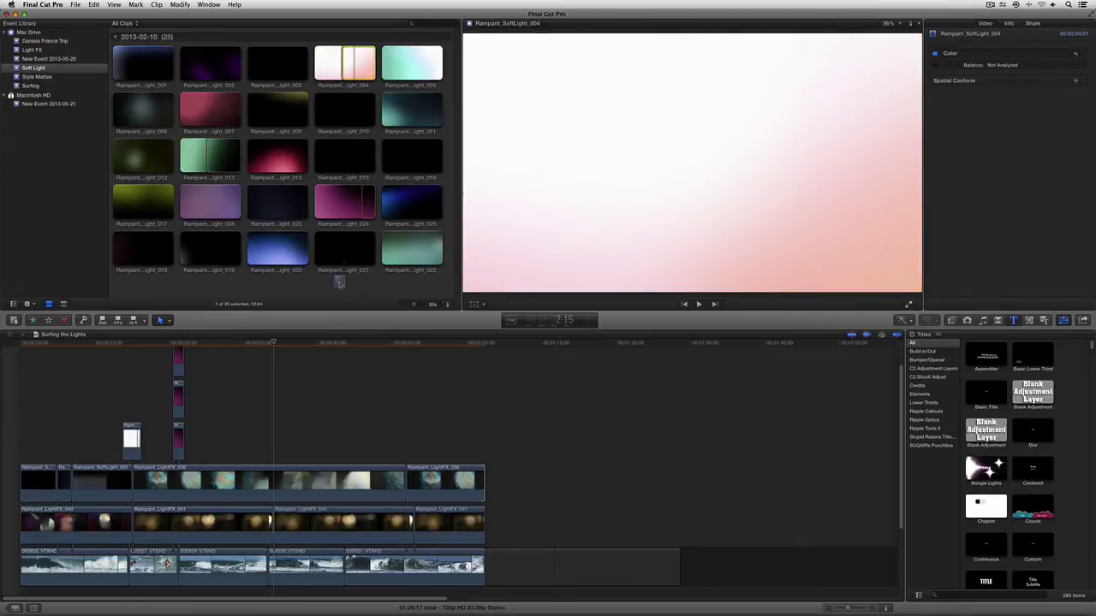
pyautogui.moveTo(339, 282); pyautogui.dragTo(272, 442)
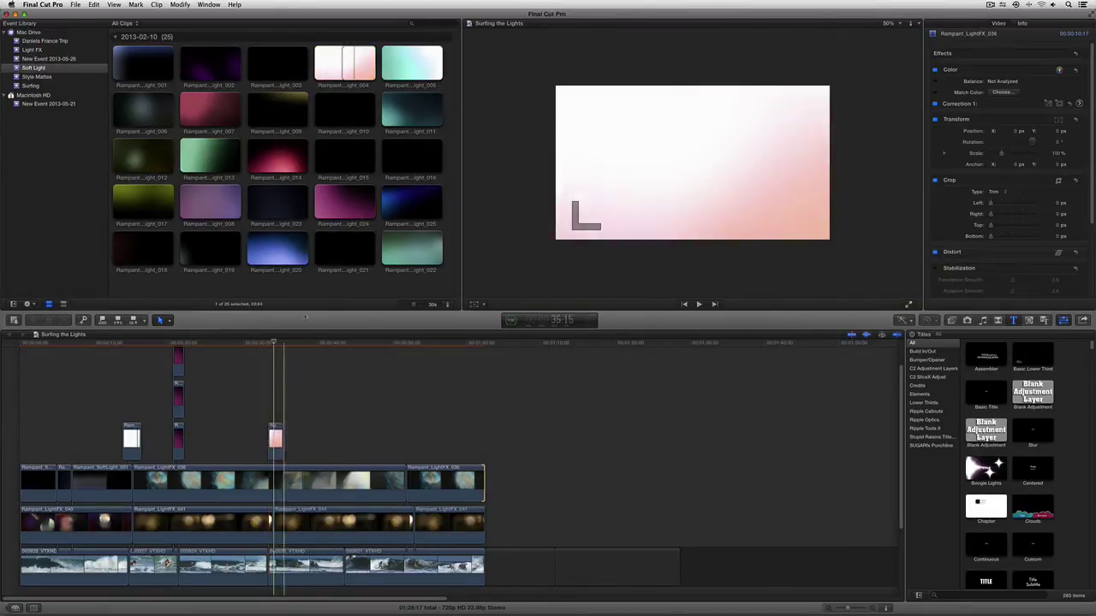
pyautogui.click(409, 61)
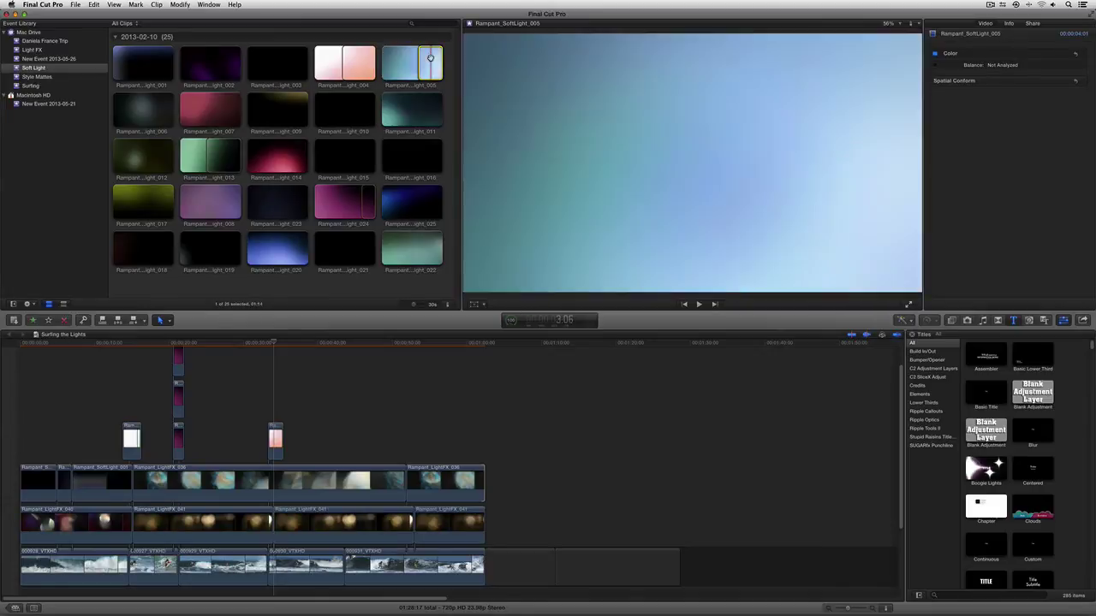
pyautogui.moveTo(428, 364); pyautogui.dragTo(261, 438)
# Set the blend mode of Rampant_SoftLight_004 and Rampant_SoftLight_005 to Add, and play back the Rampant_SoftLight_004 transition.
pyautogui.scroll(-5, 934, 171)
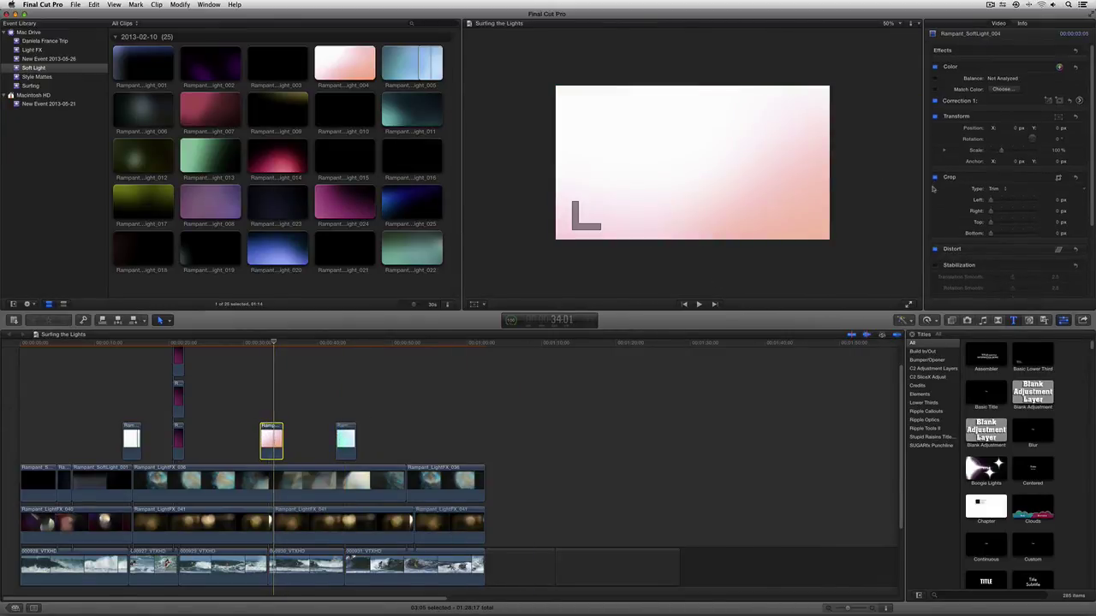
pyautogui.click(1003, 277)
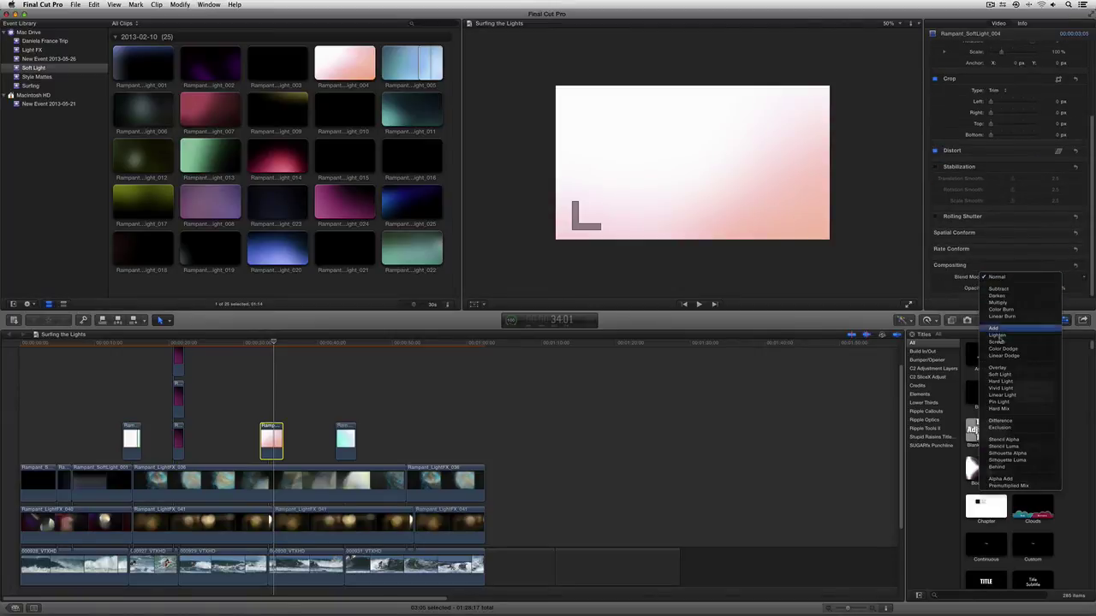
pyautogui.click(1019, 348)
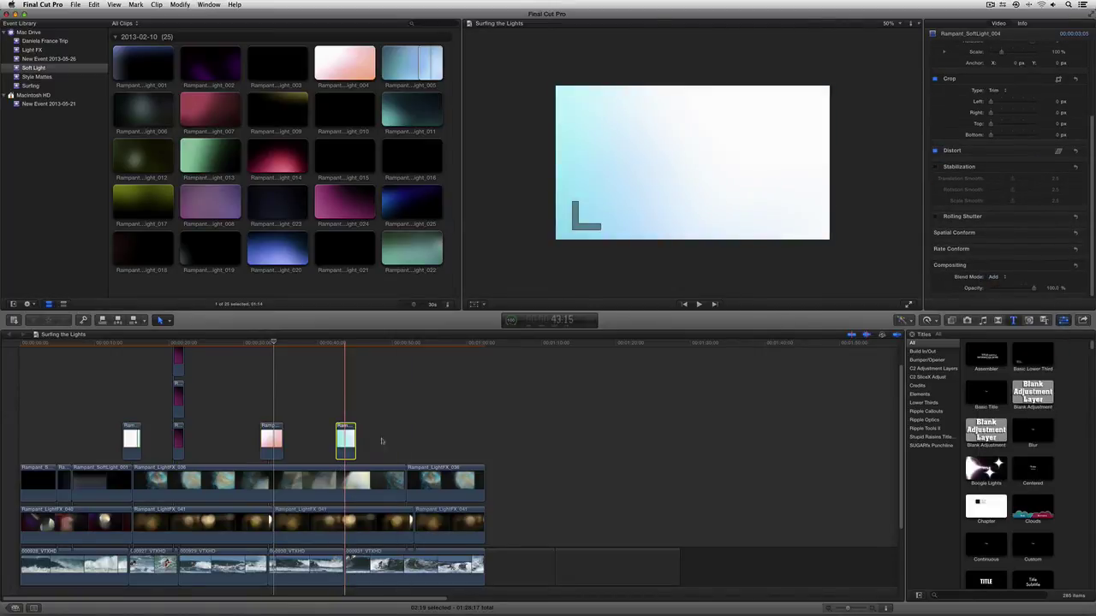
pyautogui.scroll(-5, 932, 267)
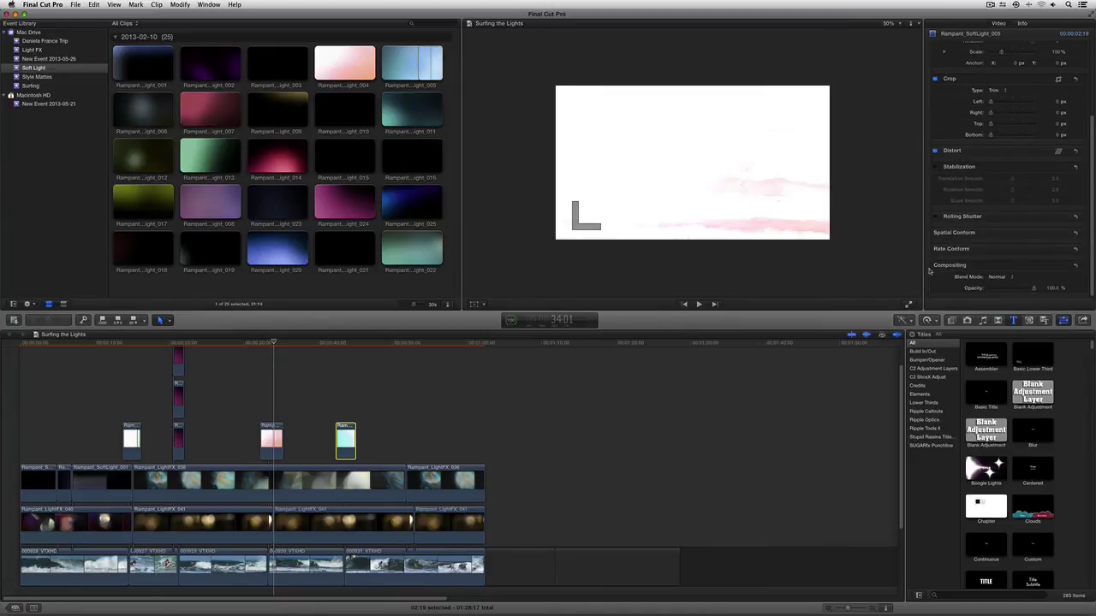
pyautogui.click(997, 278)
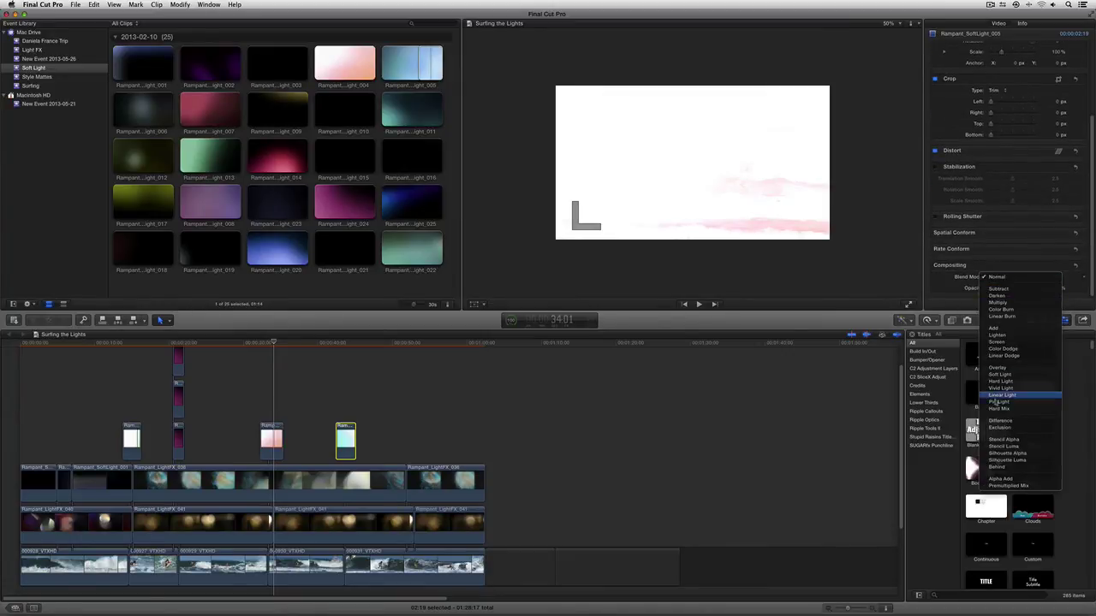
pyautogui.click(994, 329)
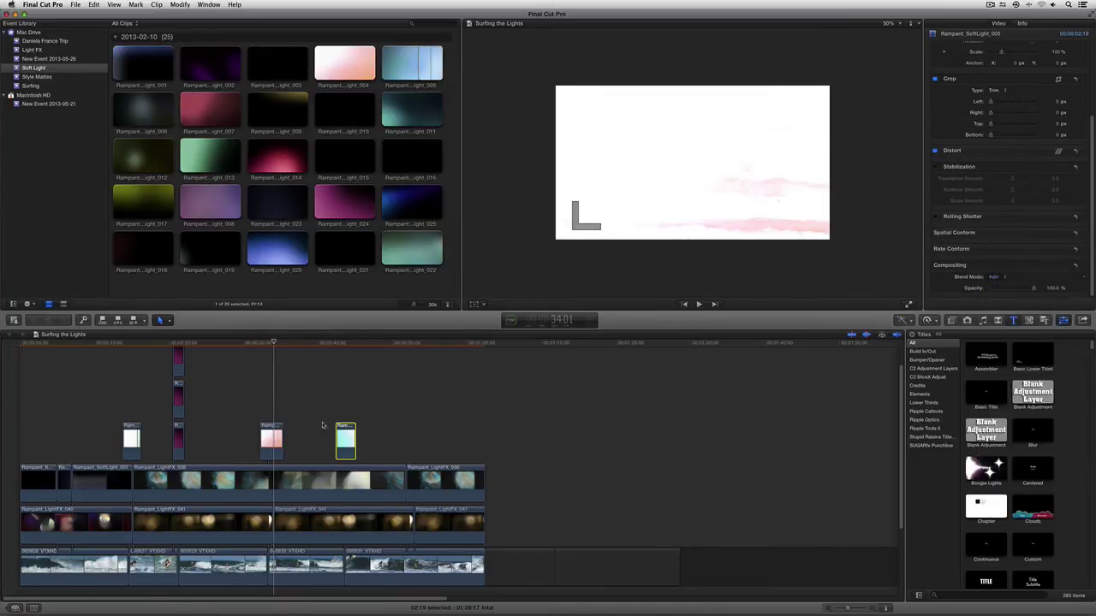
pyautogui.click(259, 342)
pyautogui.press('space')
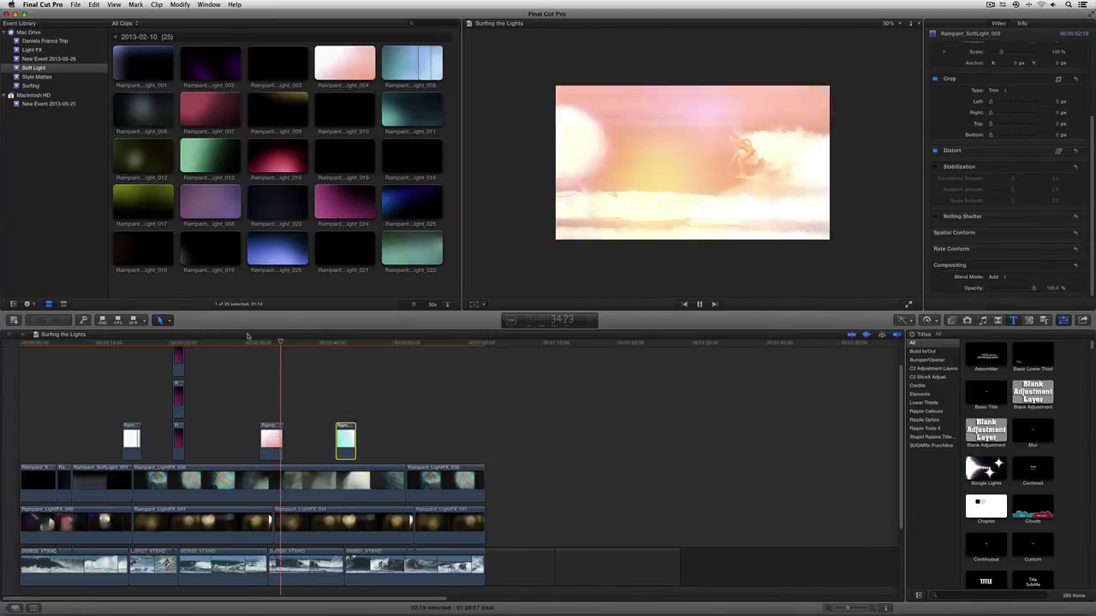
pyautogui.press('space')
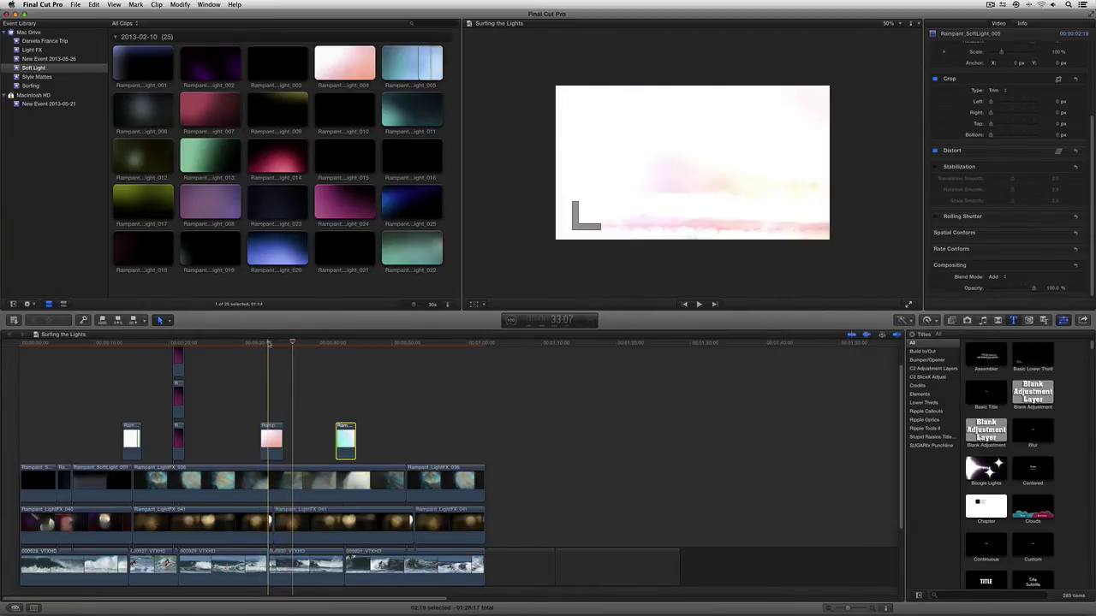
pyautogui.click(268, 342)
pyautogui.press('space')
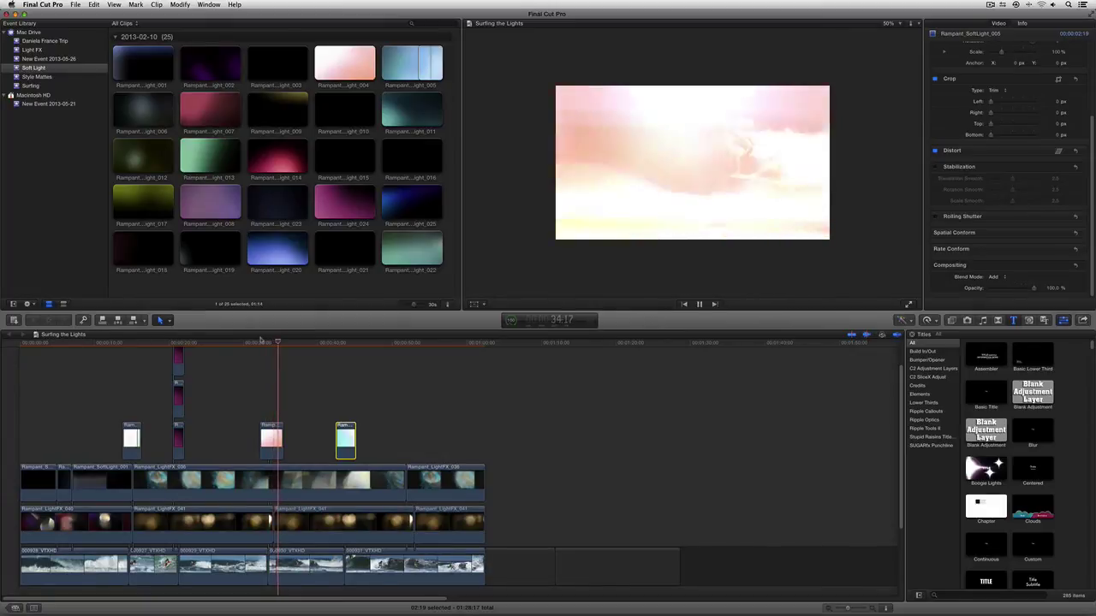
pyautogui.press('space')
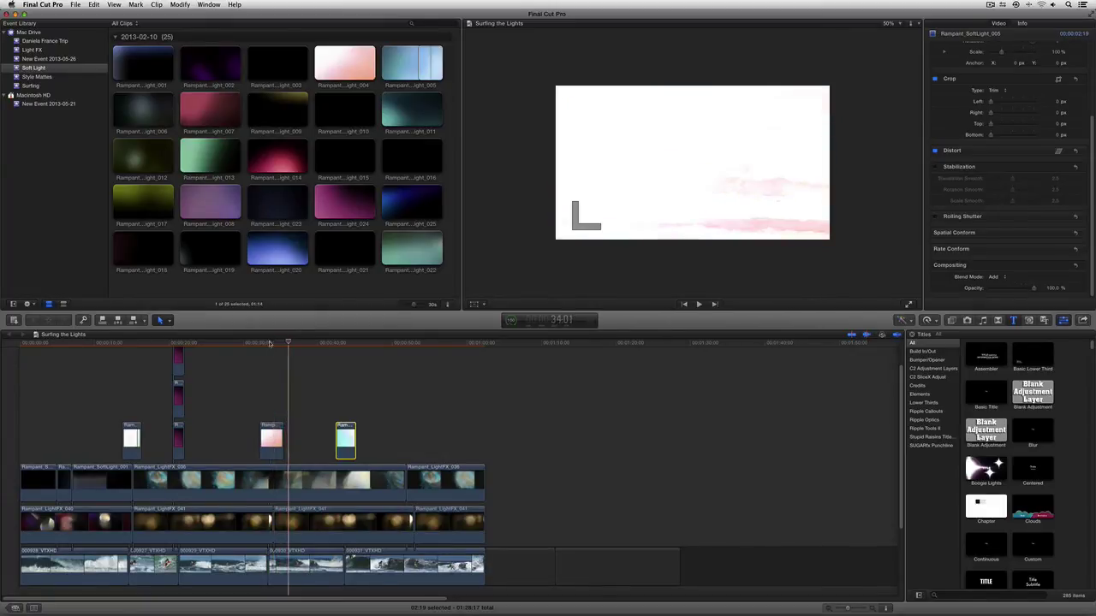
# Try a cyan tint on the highlights of Rampant_SoftLight_004, play back the transition, and undo the tint.
pyautogui.click(272, 436)
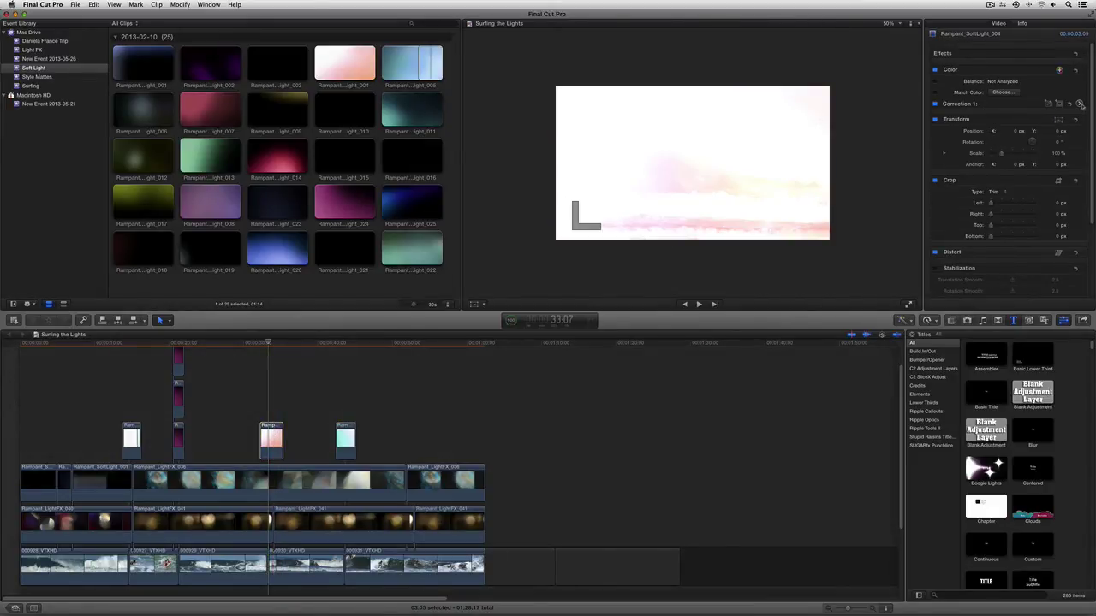
pyautogui.click(1080, 104)
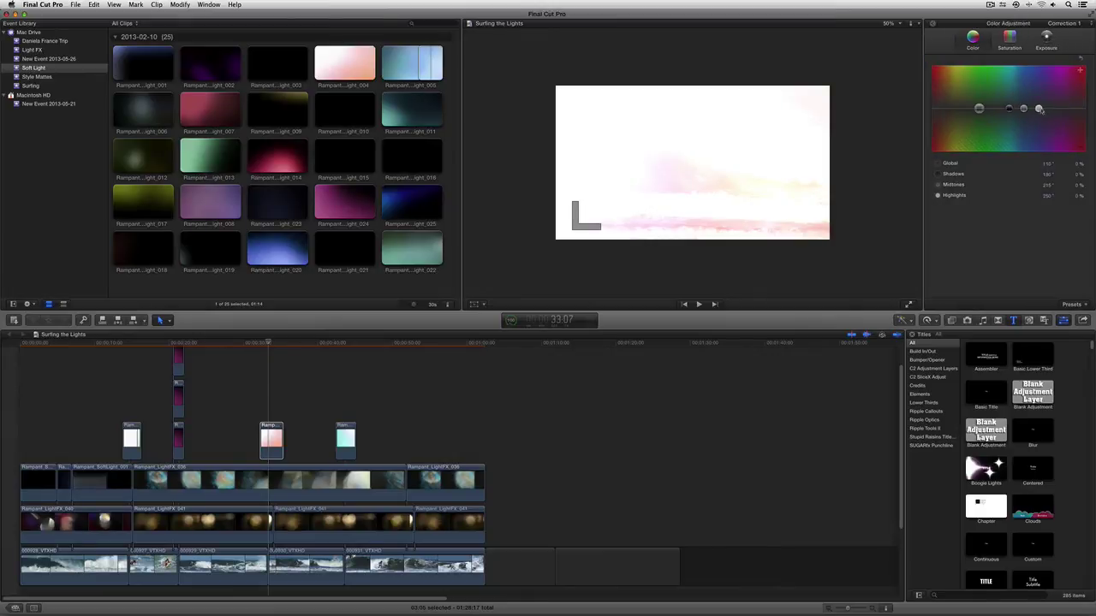
pyautogui.moveTo(1039, 109); pyautogui.dragTo(1018, 96)
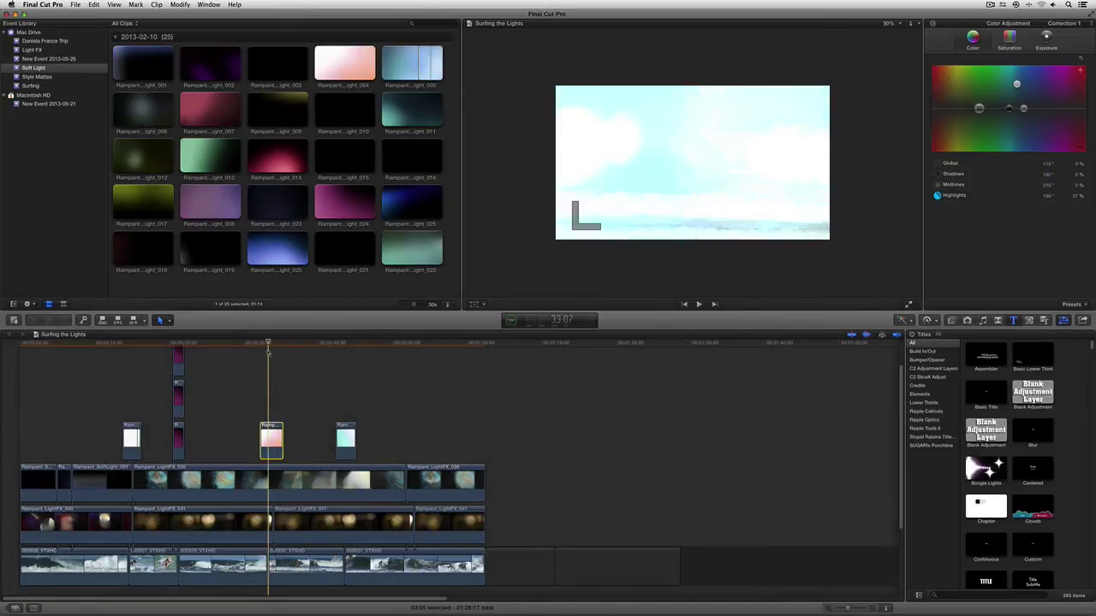
pyautogui.press('space')
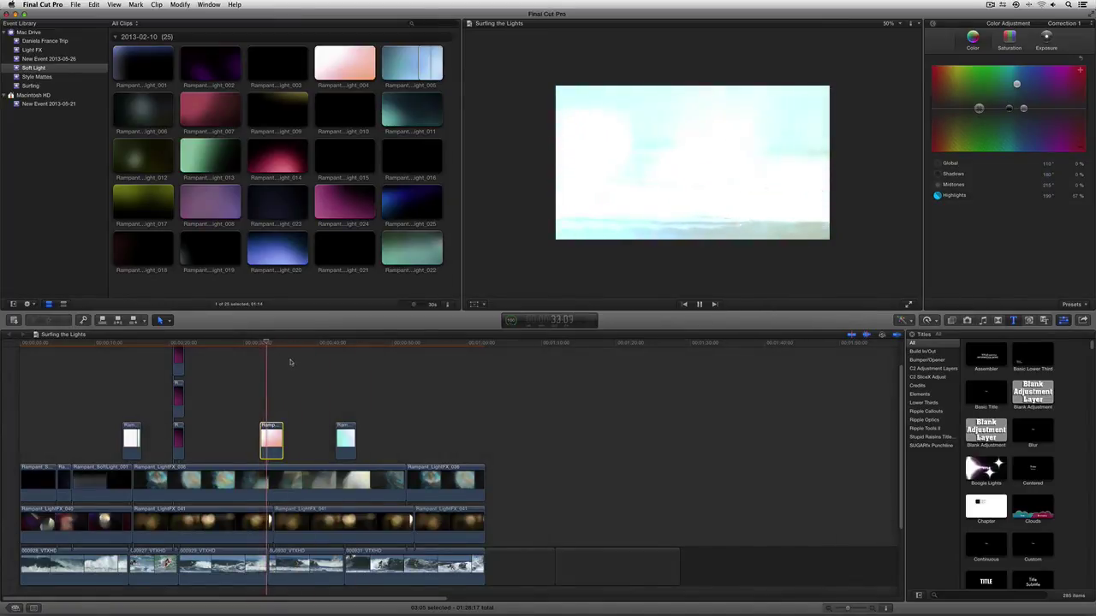
pyautogui.press('space')
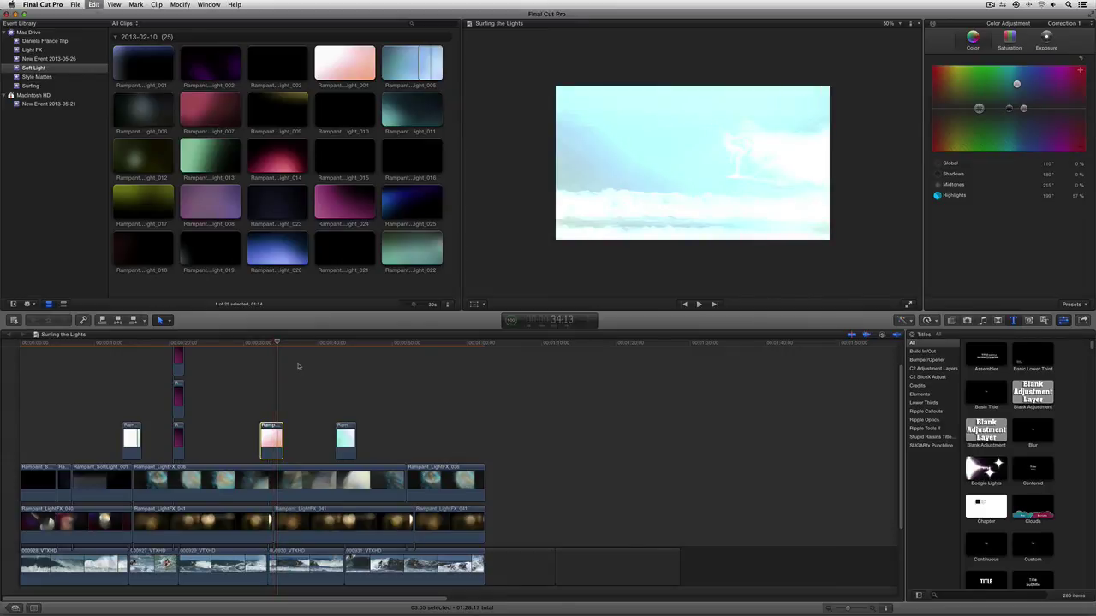
# Play back the untinted transition and extend the start of Rampant_SoftLight_004 to a clip duration of 4:01.
pyautogui.click(261, 344)
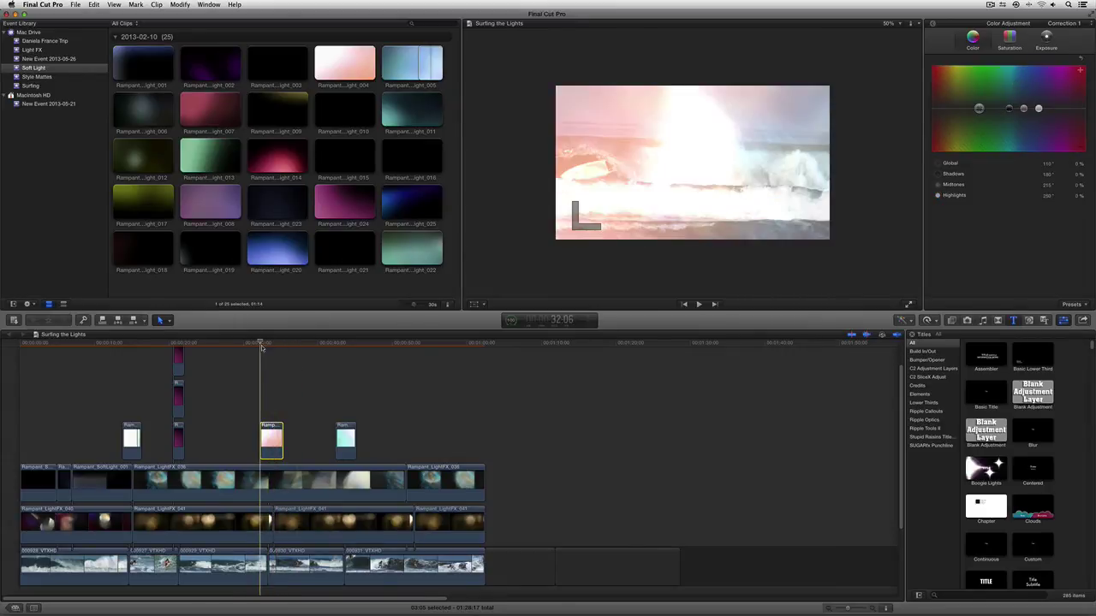
pyautogui.press('space')
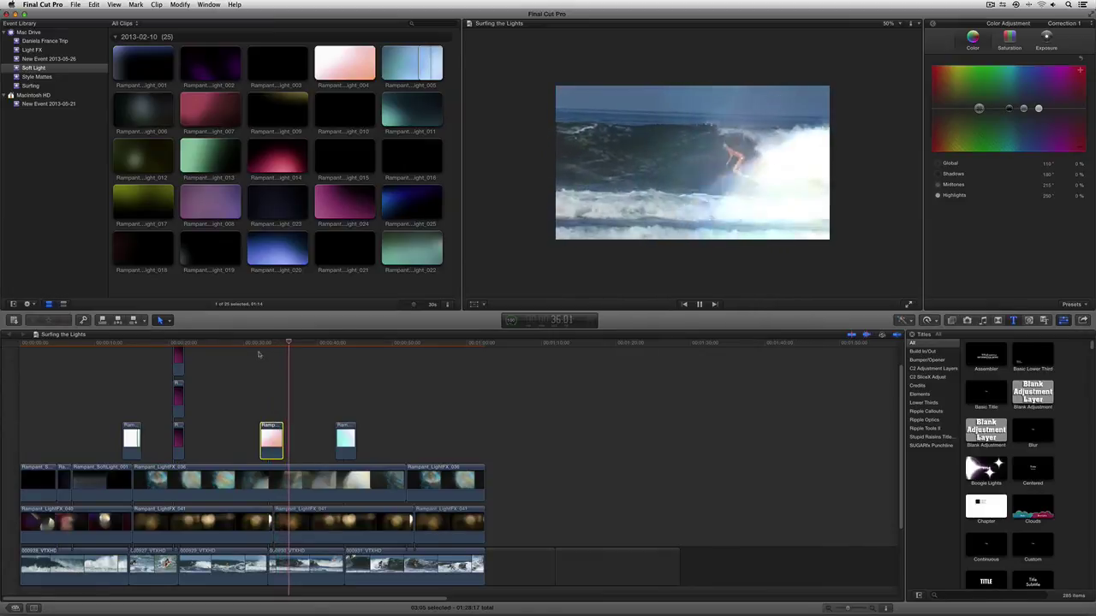
pyautogui.click(249, 344)
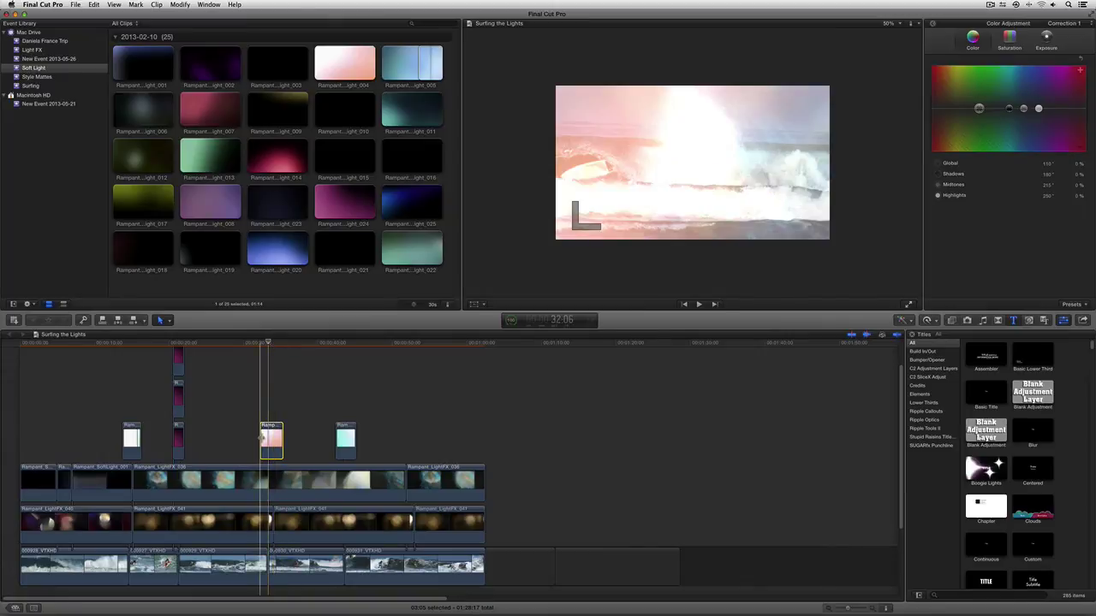
pyautogui.moveTo(260, 440); pyautogui.dragTo(245, 439)
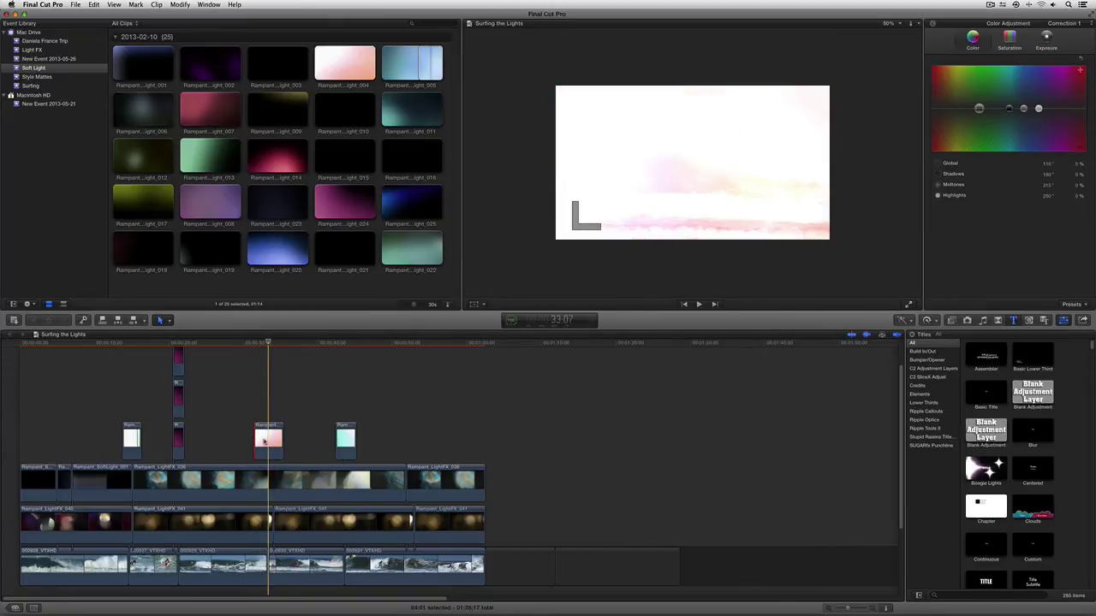
# Keyframe the opacity of Rampant_SoftLight_004 from 0% at its start to 100% at the cut, and play back the transition.
pyautogui.click(932, 24)
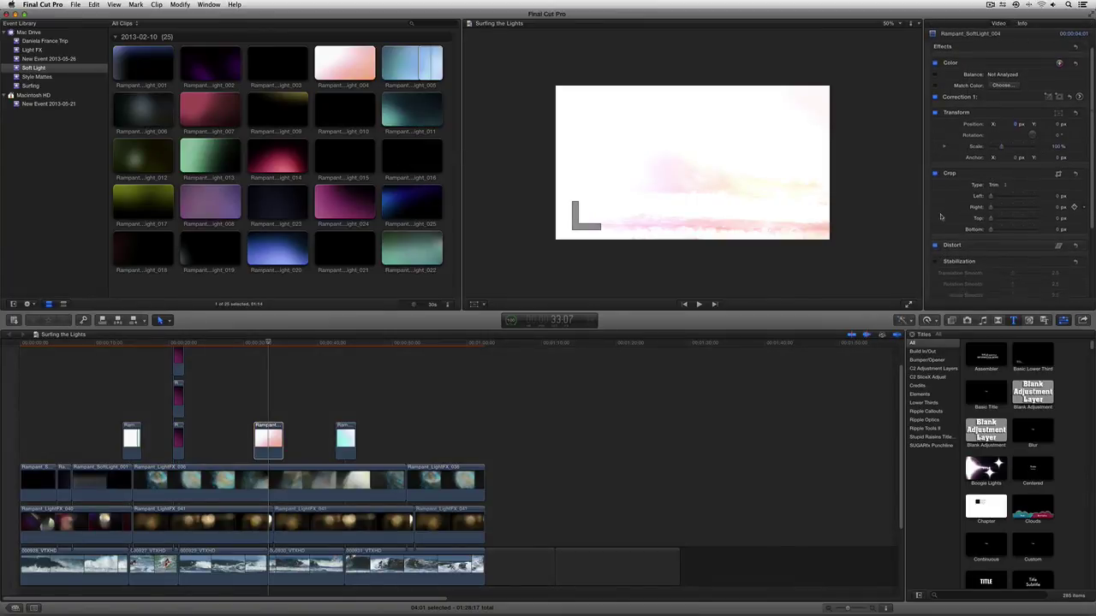
pyautogui.scroll(-5, 951, 248)
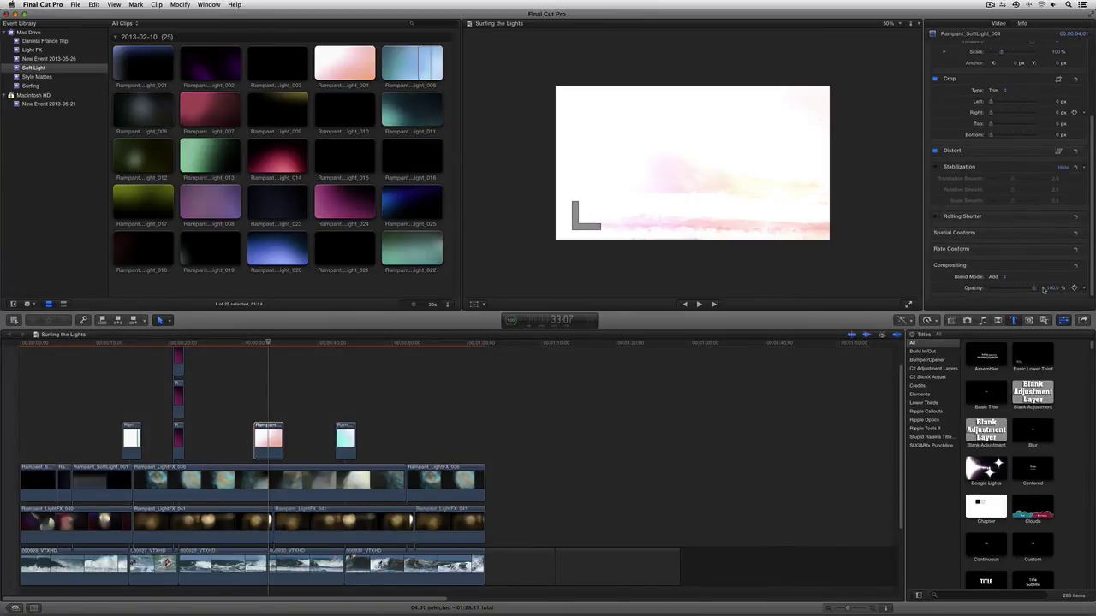
pyautogui.press('space')
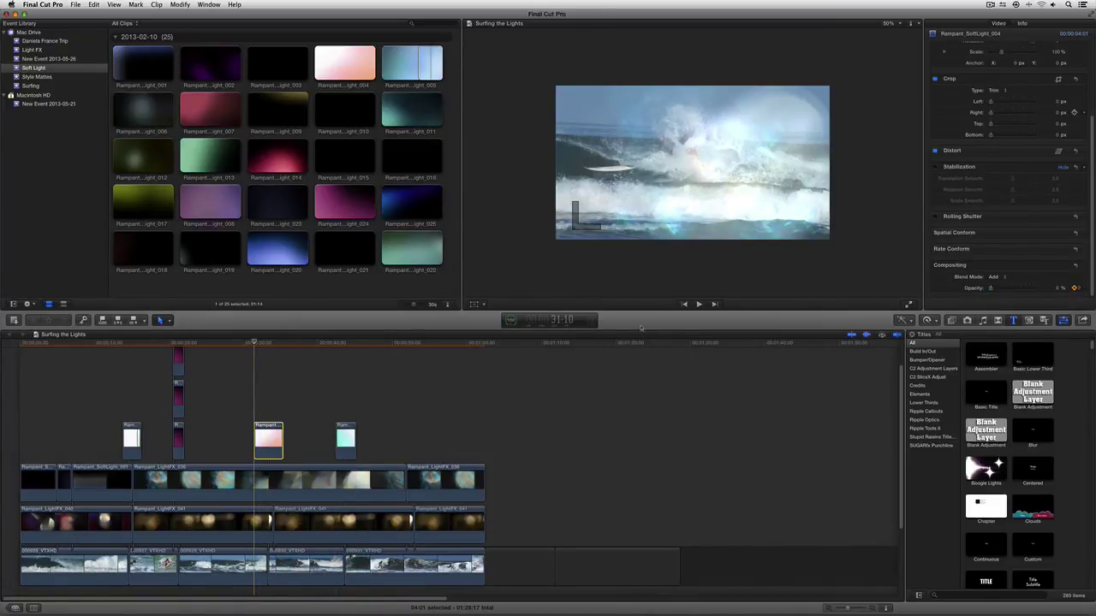
pyautogui.click(235, 343)
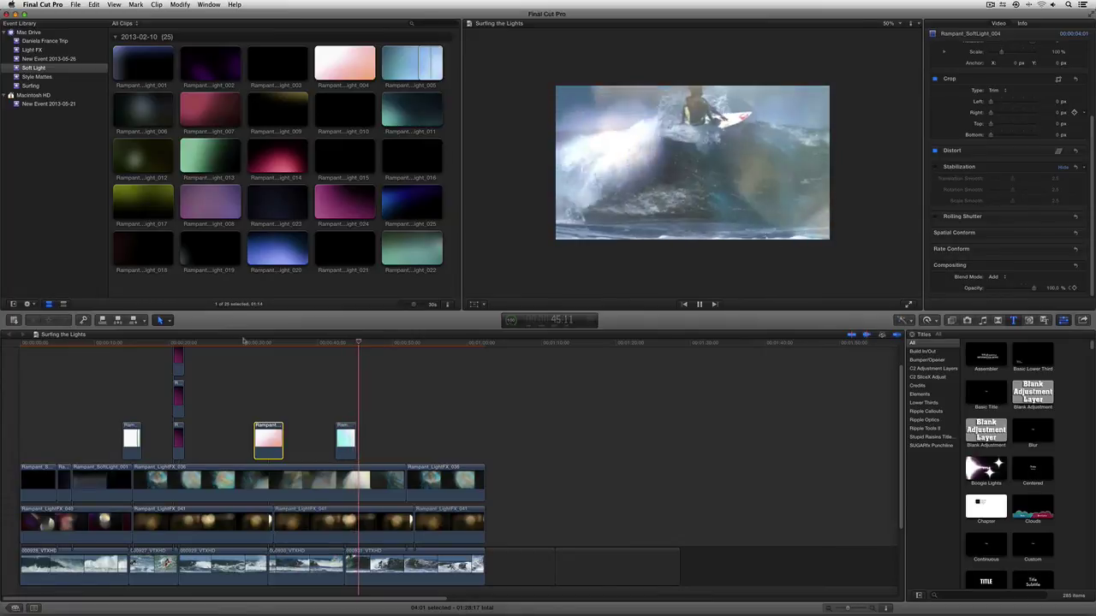
# Extend the start of Rampant_SoftLight_005 to 4:01, keyframe its opacity from 0% there to 100% at the cut, and play back the sequence.
pyautogui.click(344, 342)
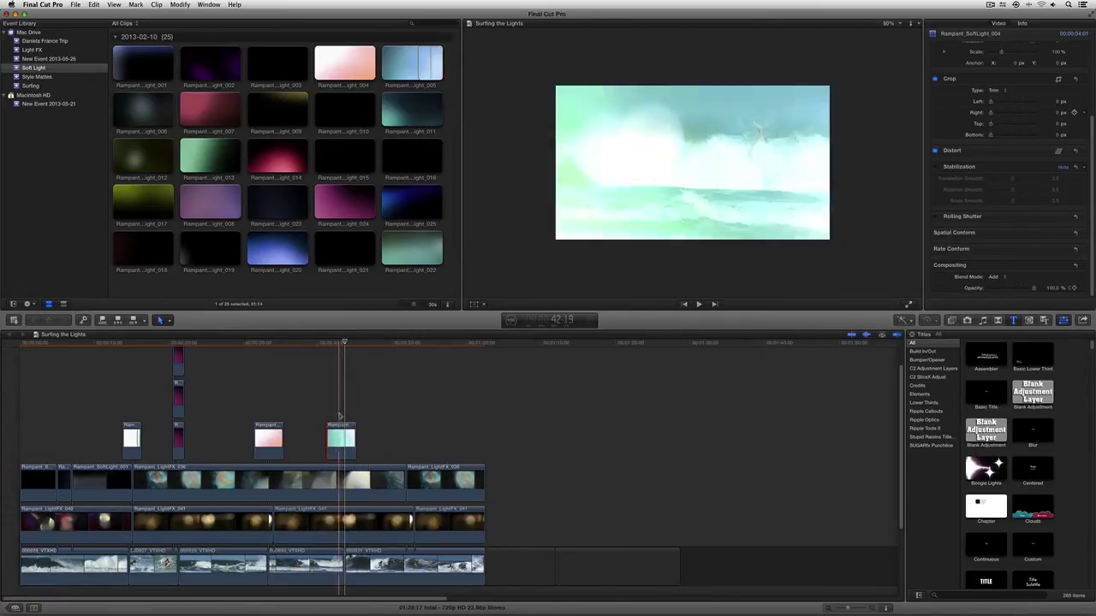
pyautogui.click(341, 439)
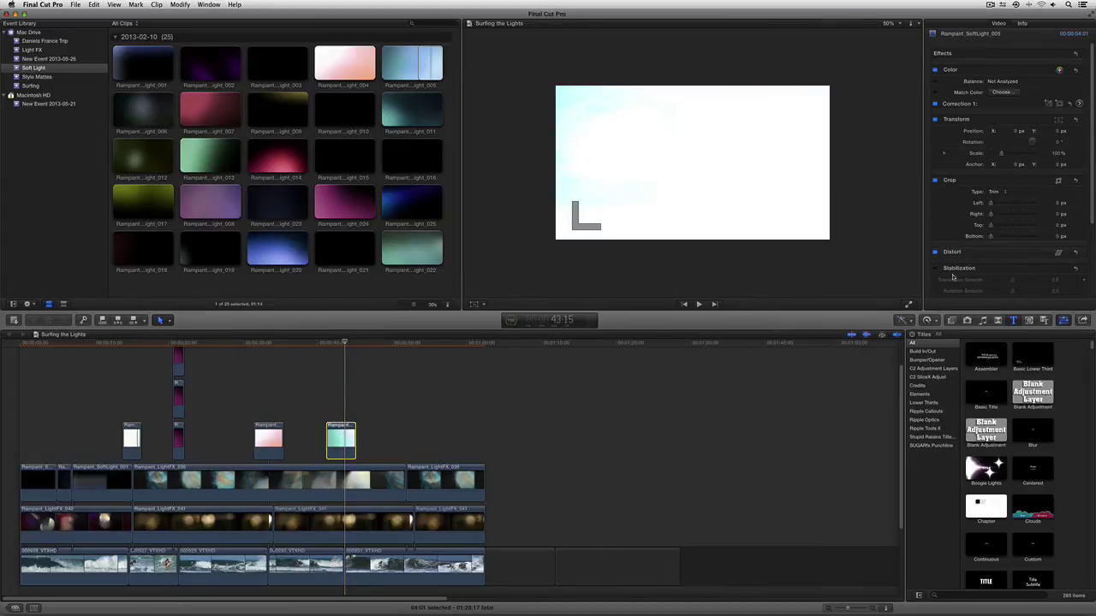
pyautogui.scroll(-5, 953, 276)
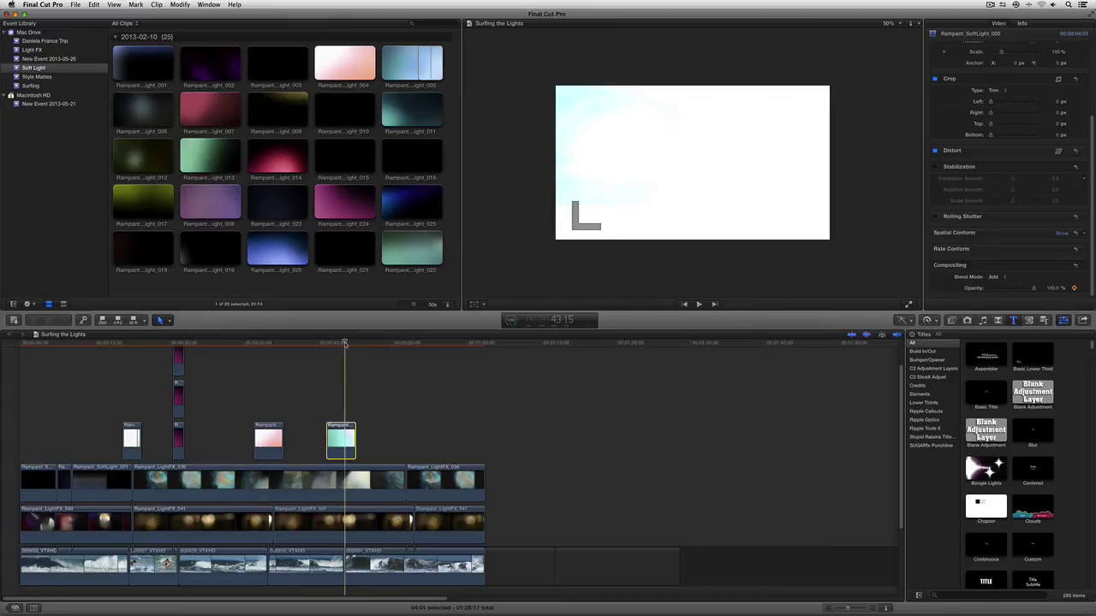
pyautogui.moveTo(345, 343); pyautogui.dragTo(332, 345)
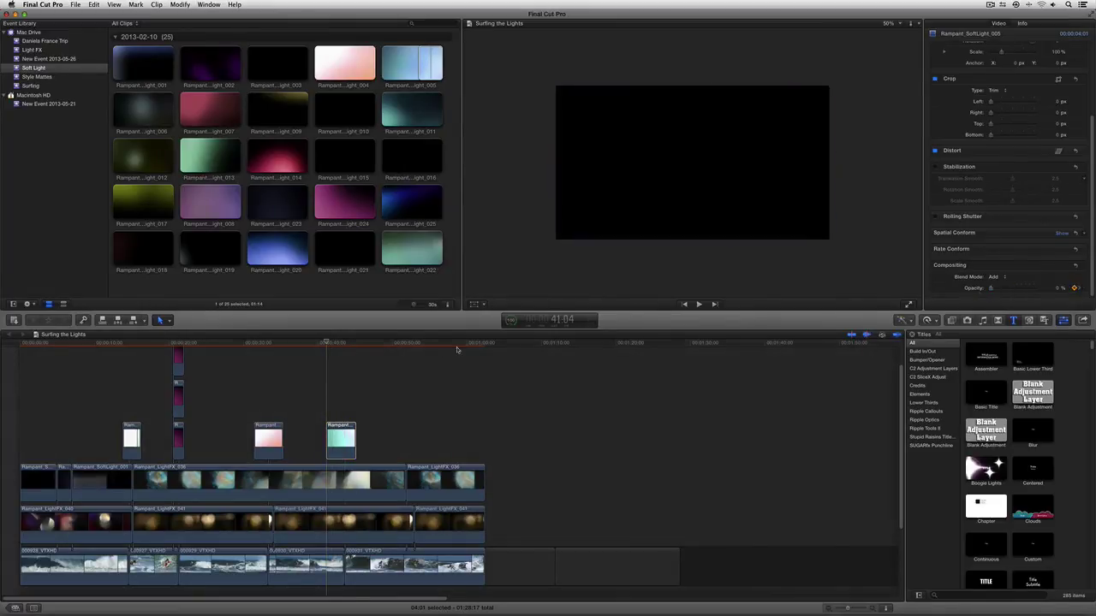
pyautogui.click(328, 343)
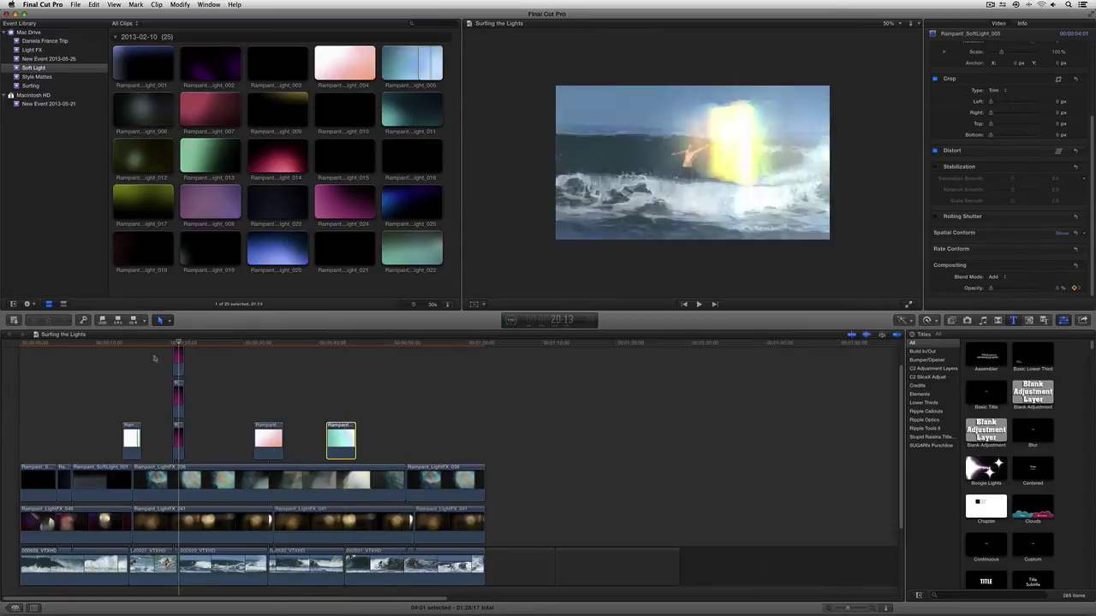
pyautogui.press('Home')
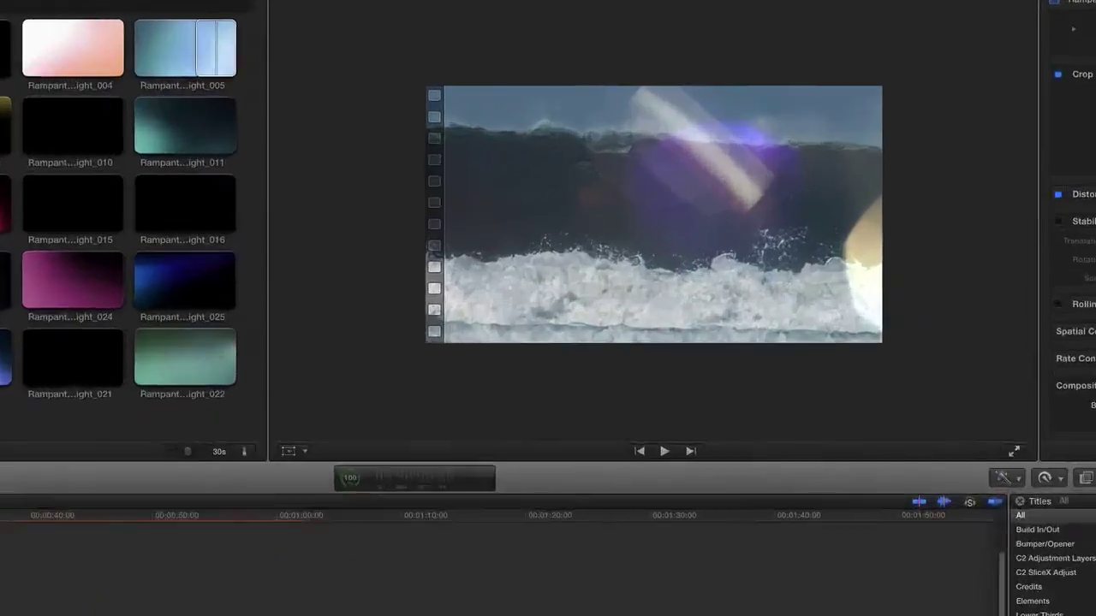